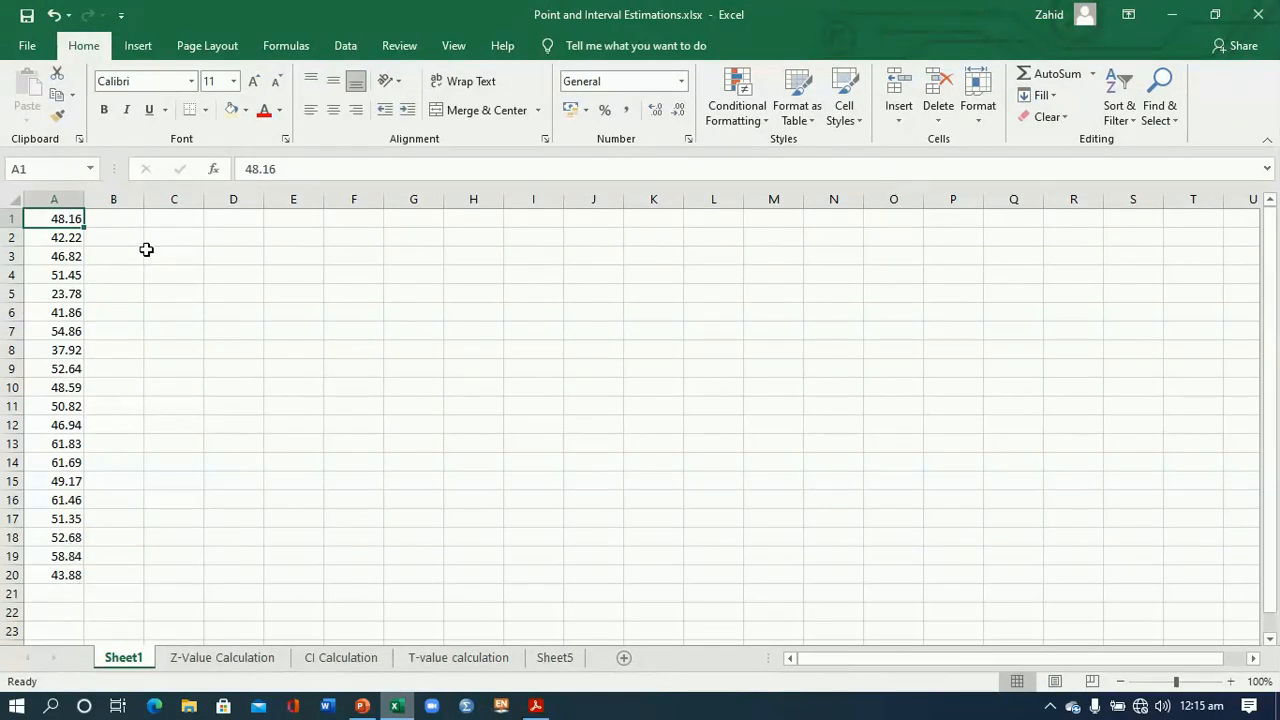
- Label cell A22 below the data "Sample Mean" and widen column A to fit the label
click(124, 220)
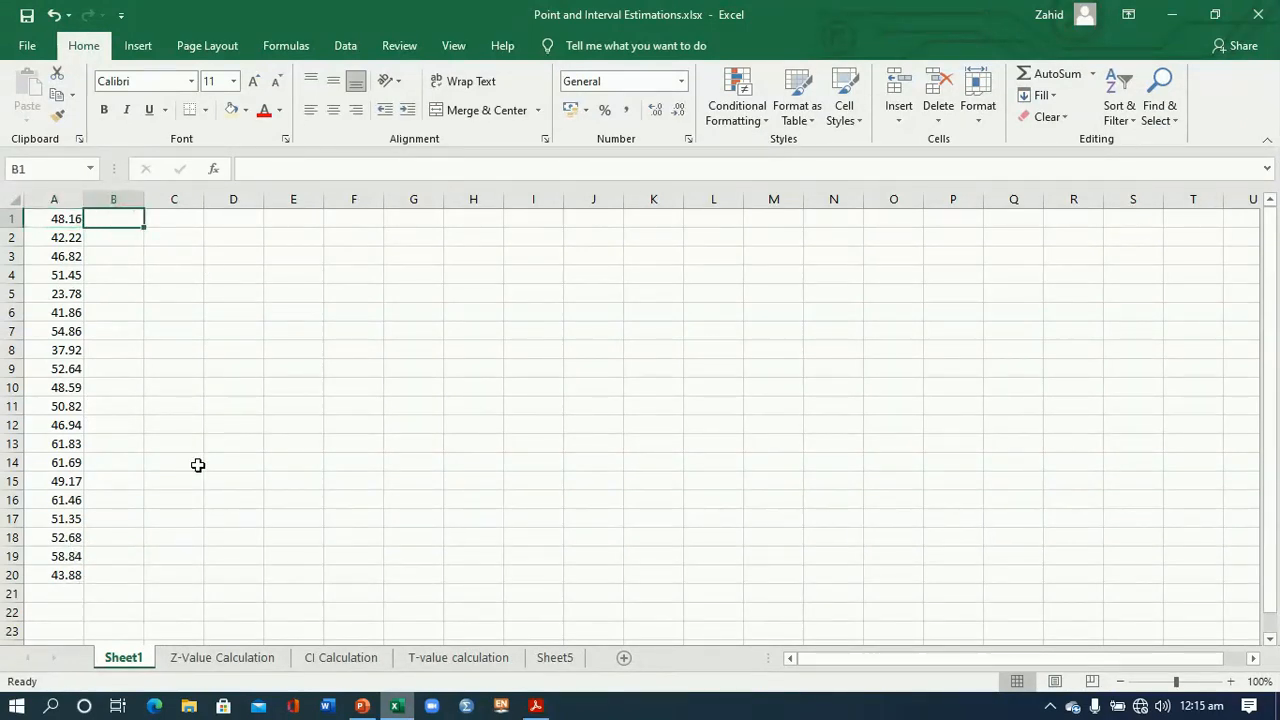
click(59, 611)
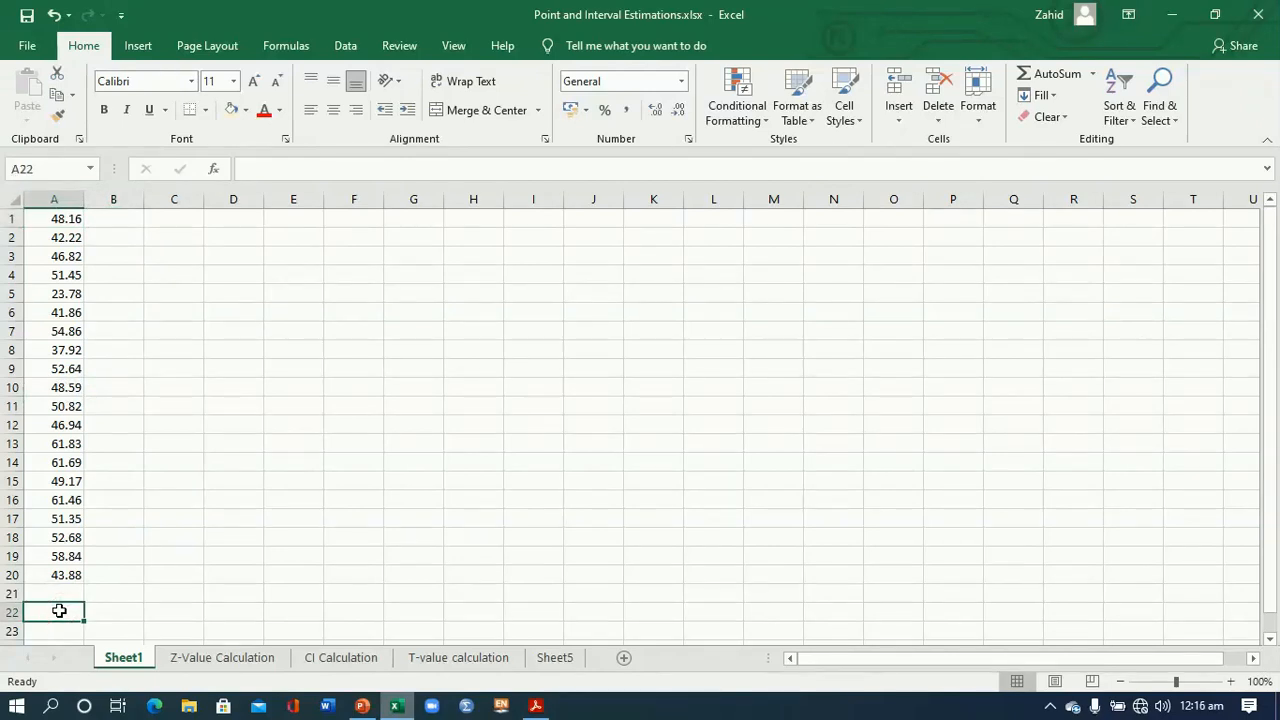
text(Sample Mean)
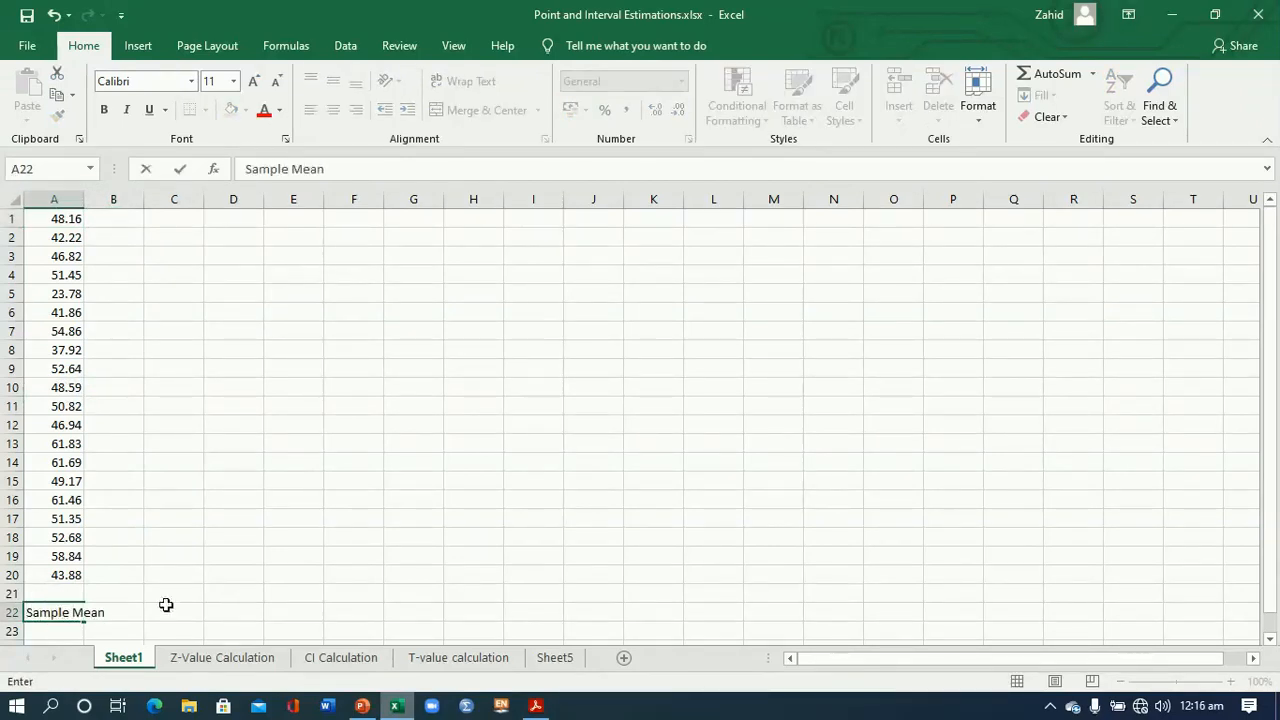
click(166, 605)
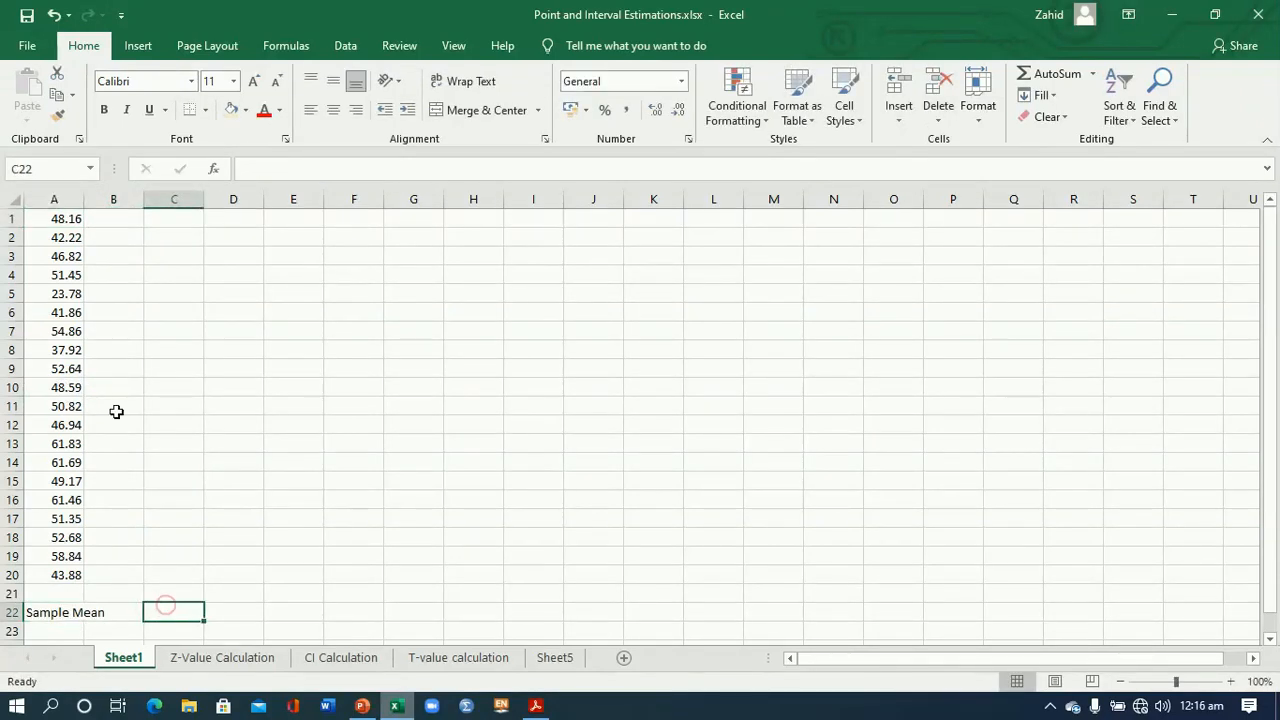
double_click(80, 200)
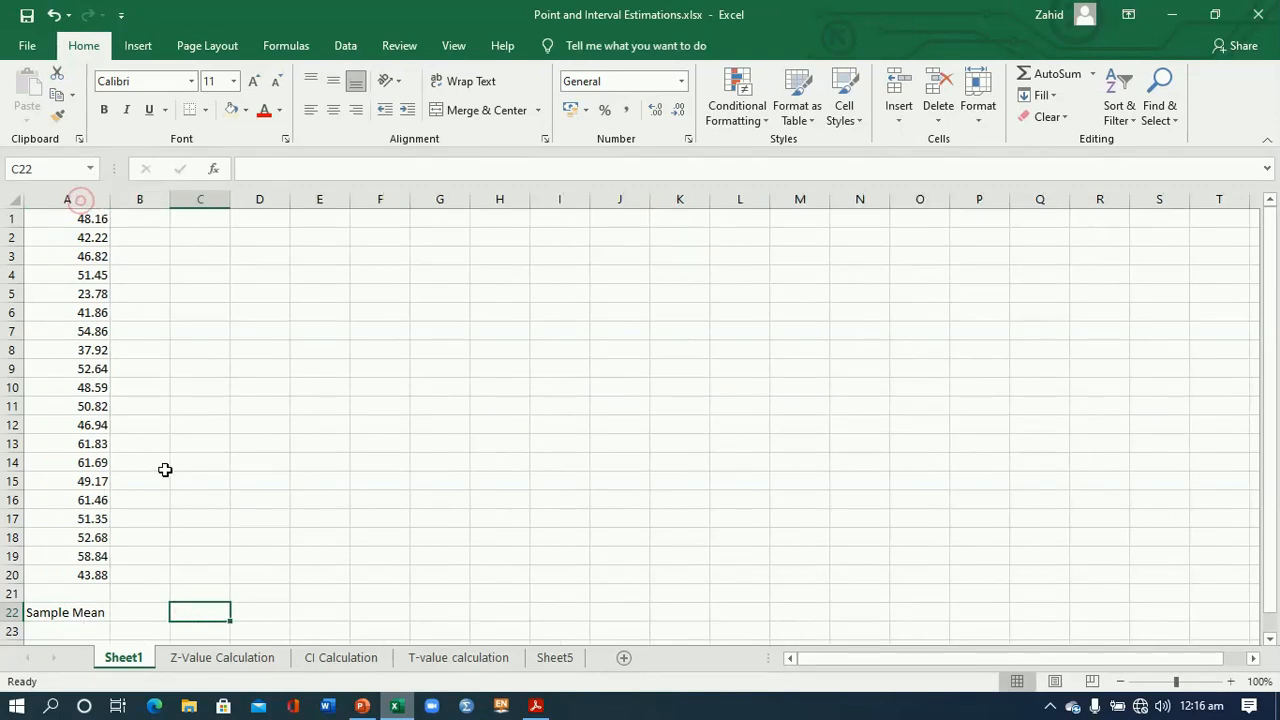
- Calculate the sample mean in B22 with the formula =AVERAGE(A1:A20)
click(151, 609)
text(=aver)
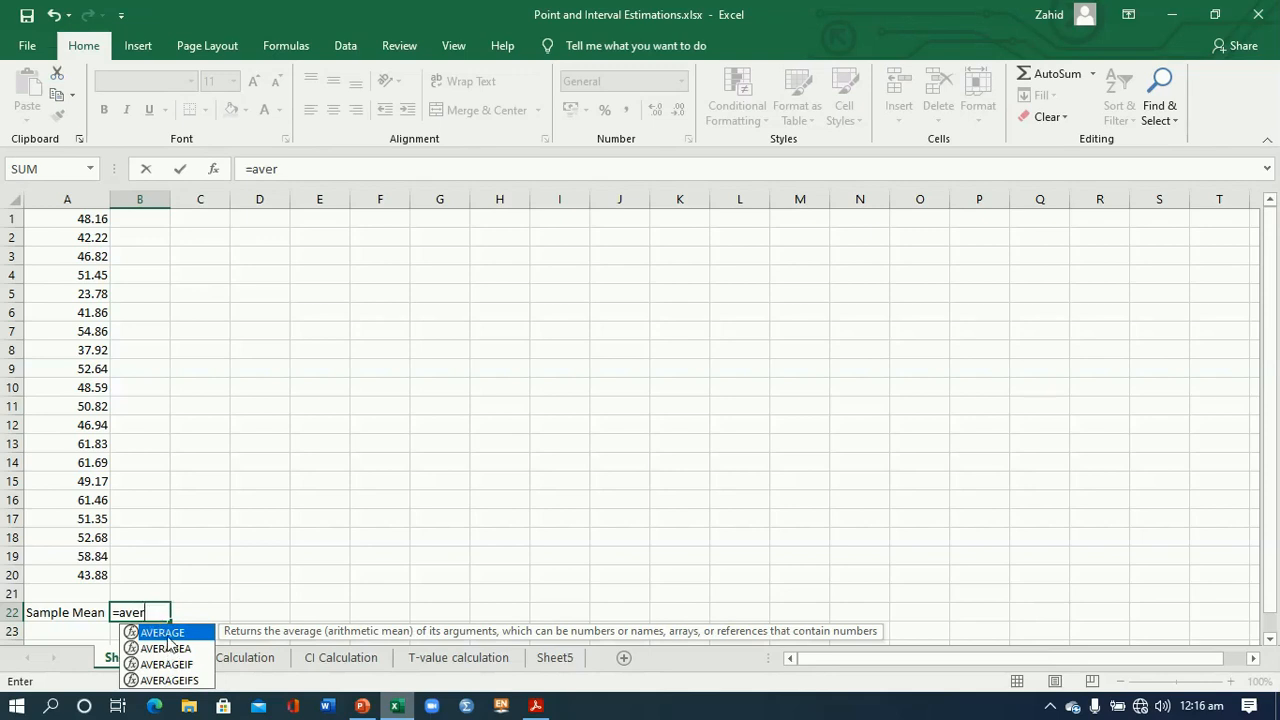
double_click(164, 633)
drag(88, 221, 88, 571)
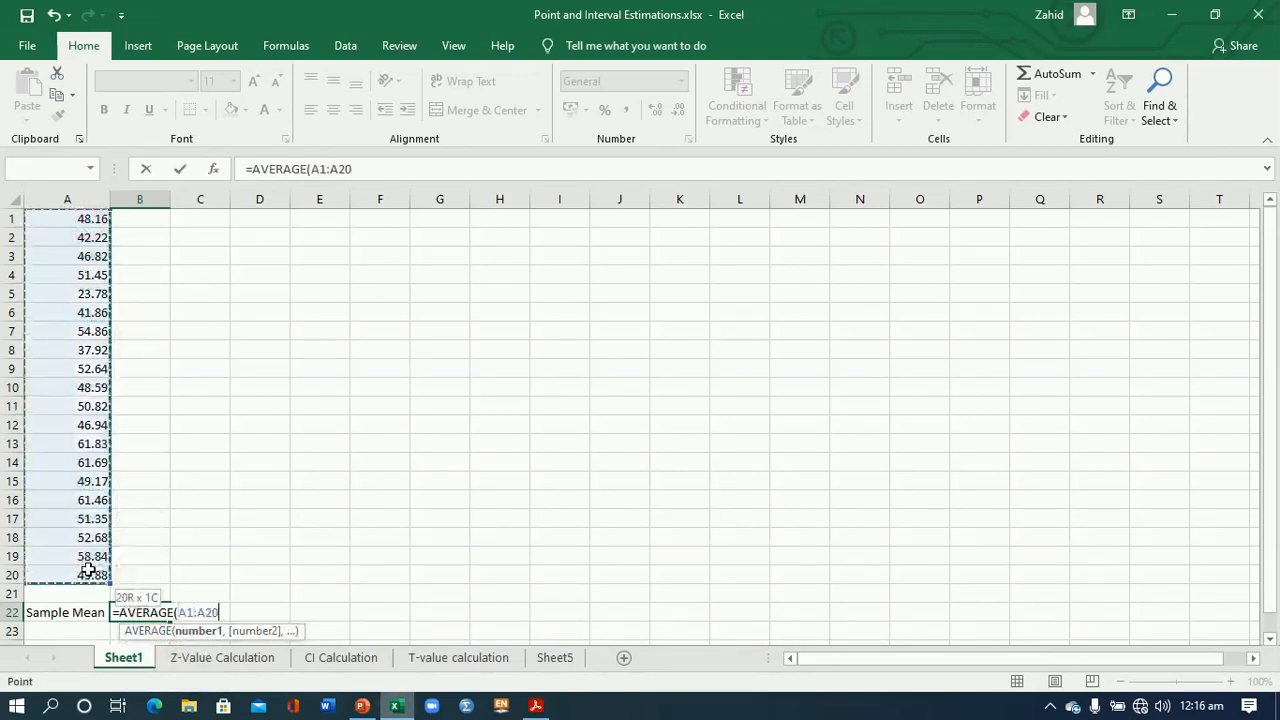
text())
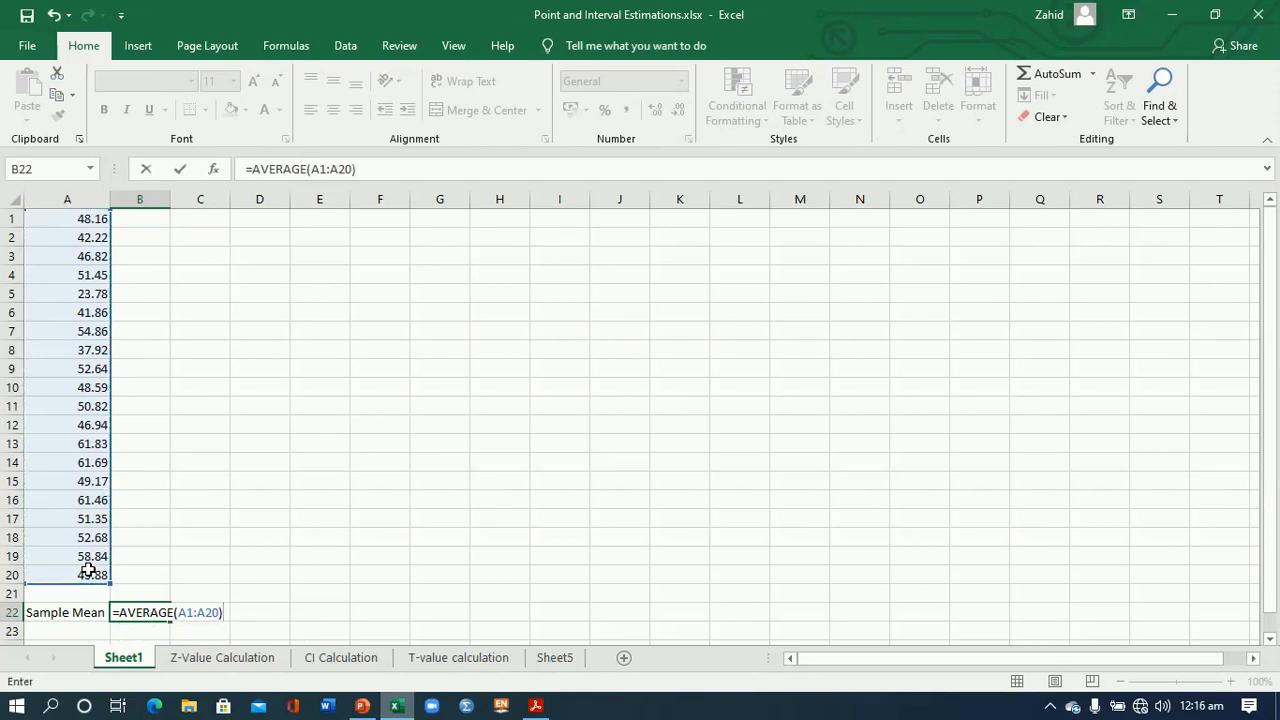
key(Return)
click(152, 612)
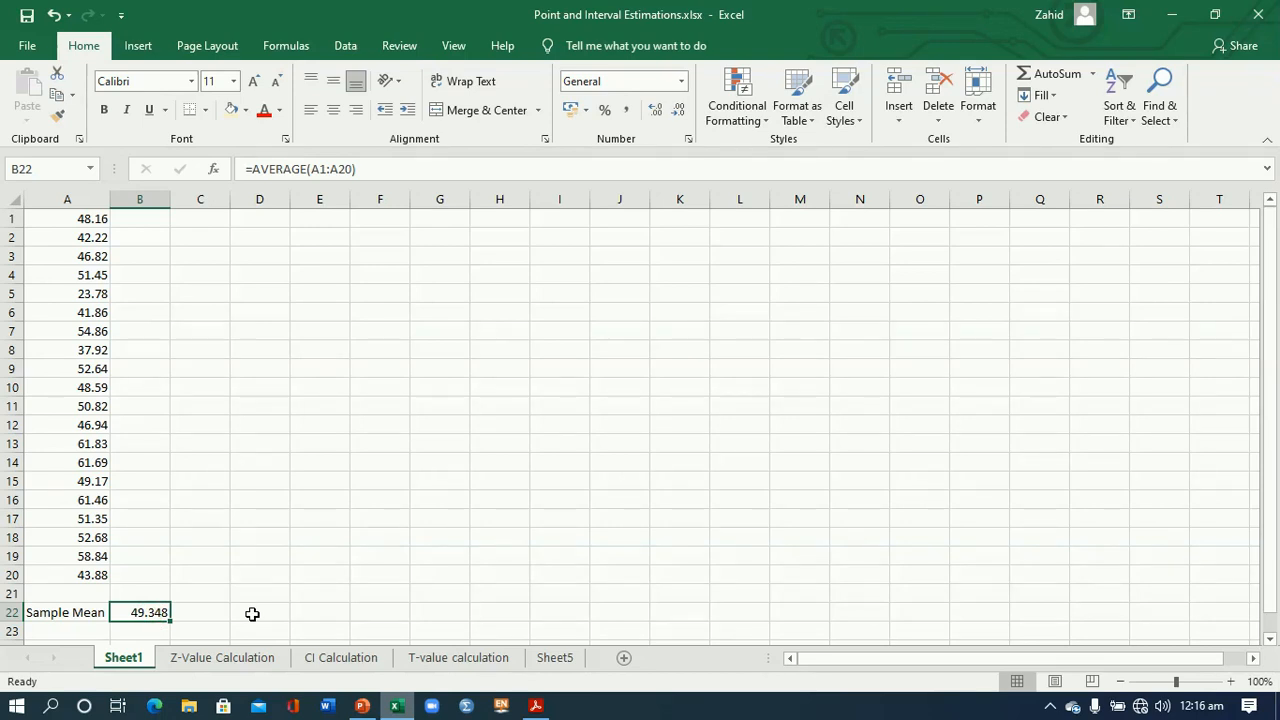
- Switch to the PowerPoint presentation, review slide 17 on z- and t-distribution formulas, and return to the Excel workbook
click(100, 631)
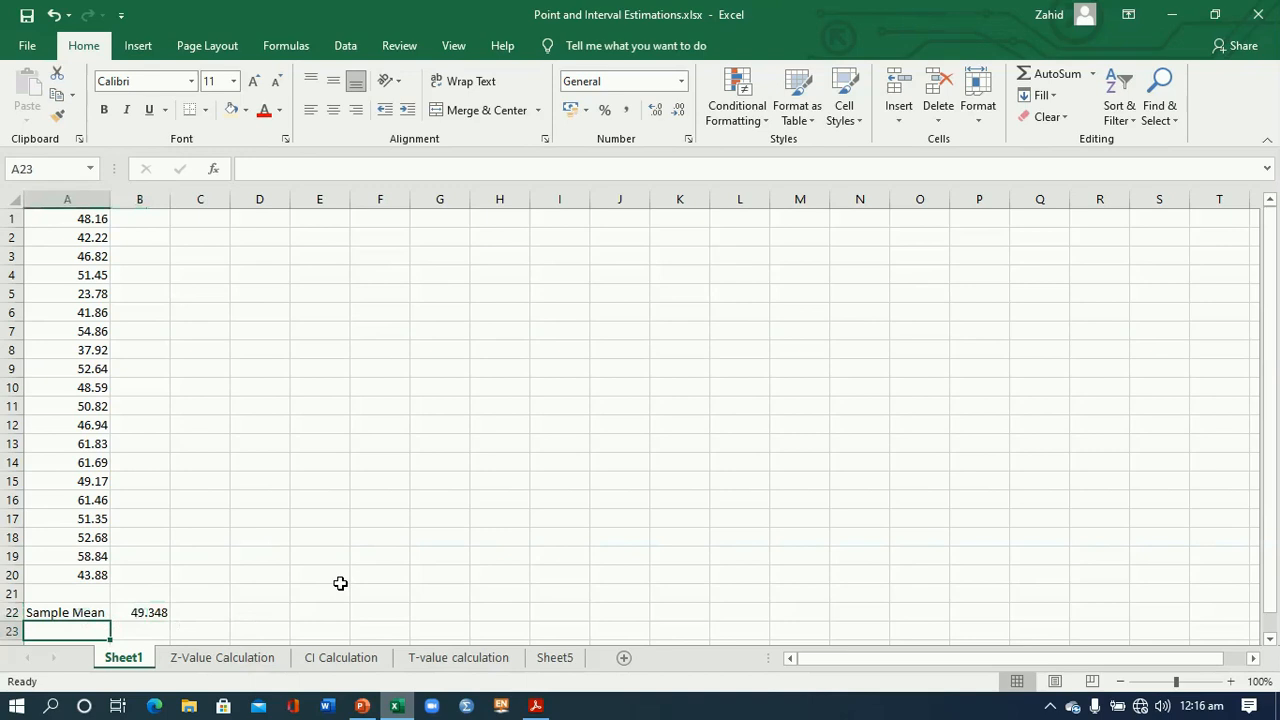
click(362, 705)
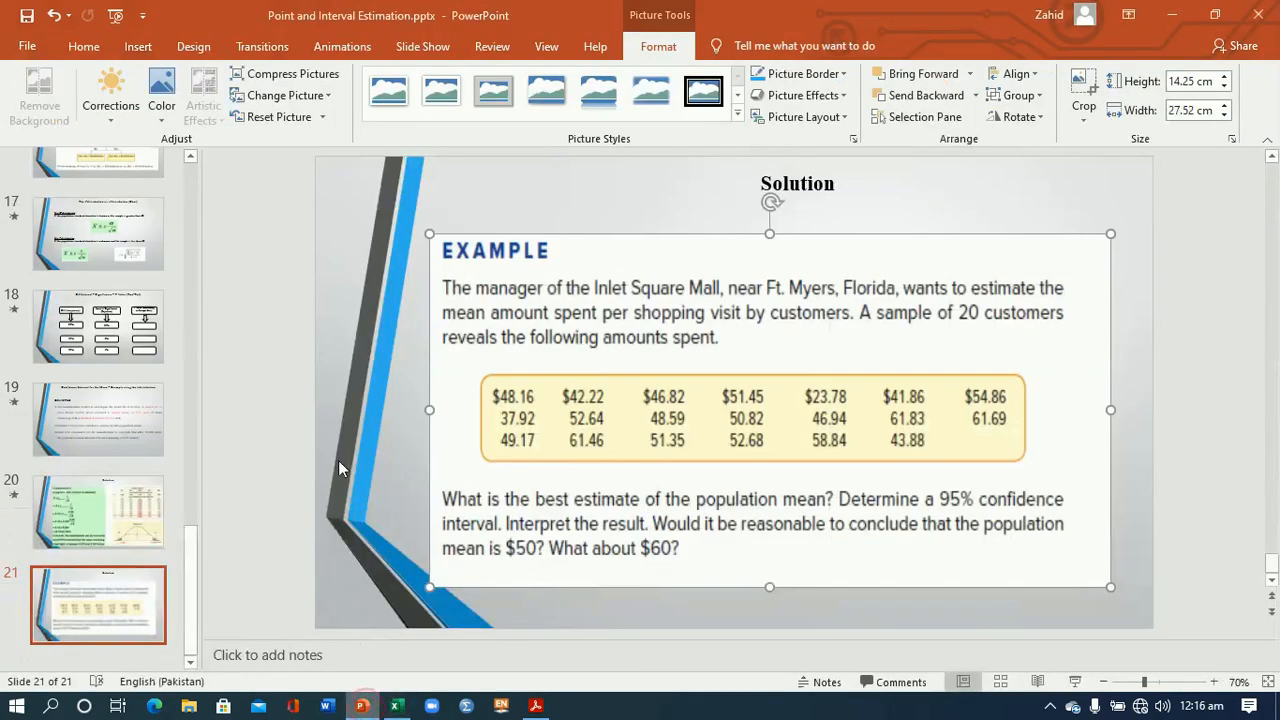
click(98, 233)
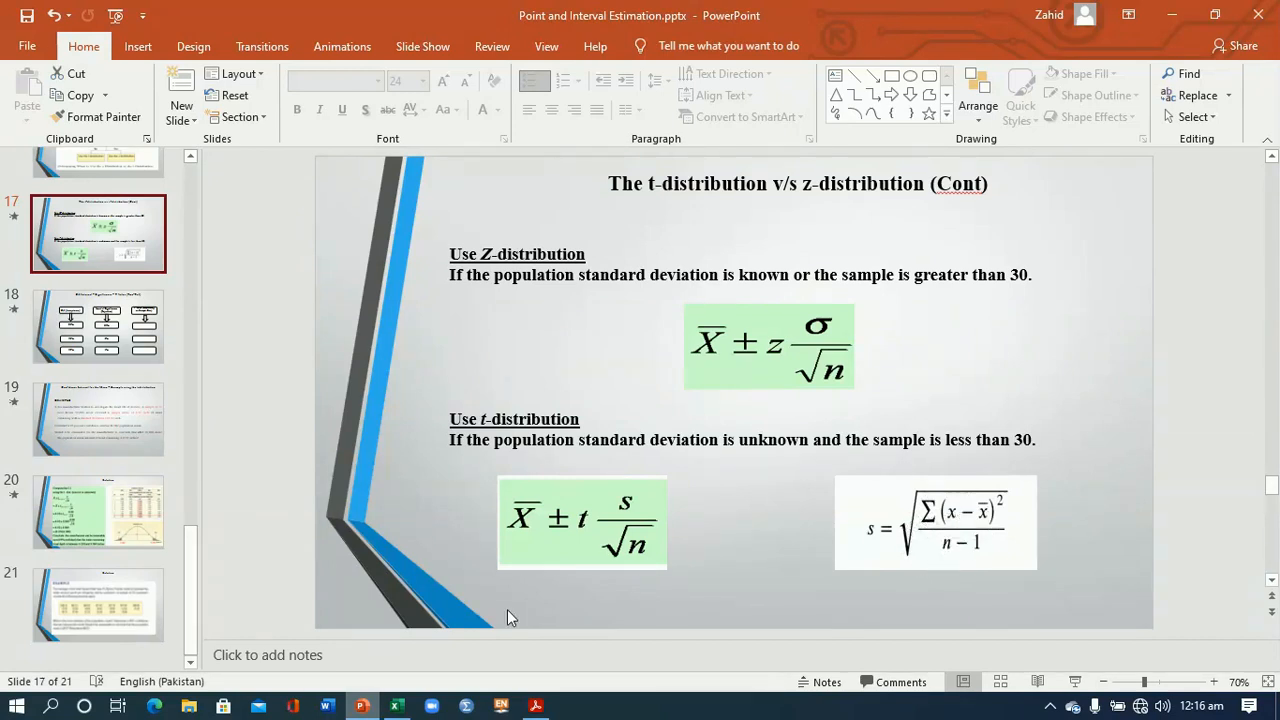
click(398, 706)
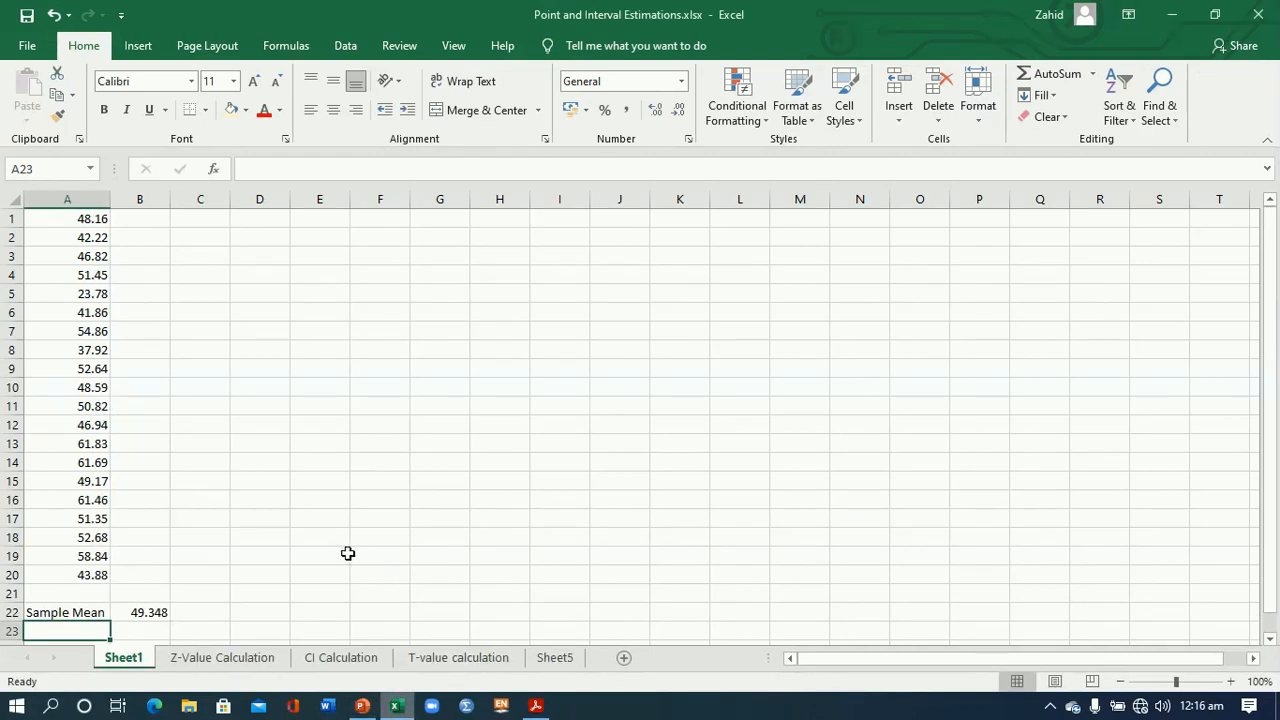
click(88, 613)
click(150, 610)
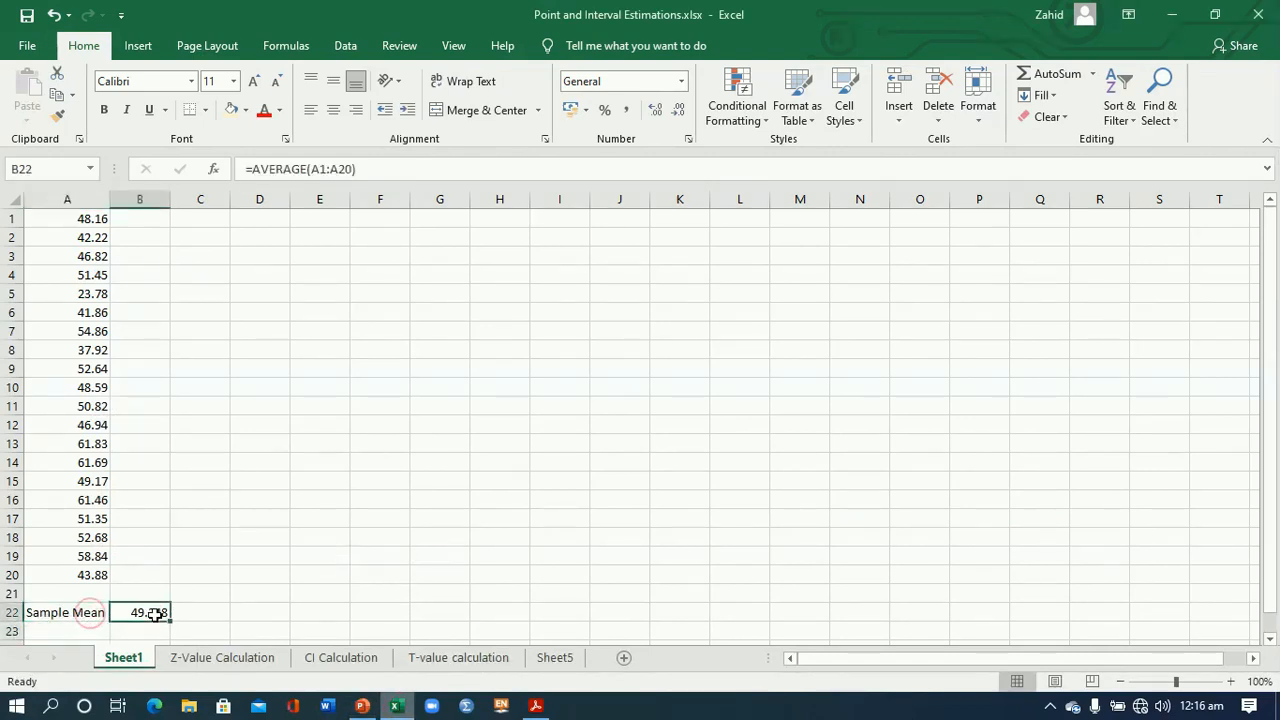
- Enter the label "Sample S.D" in cell A23, directly below the Sample Mean label
click(95, 627)
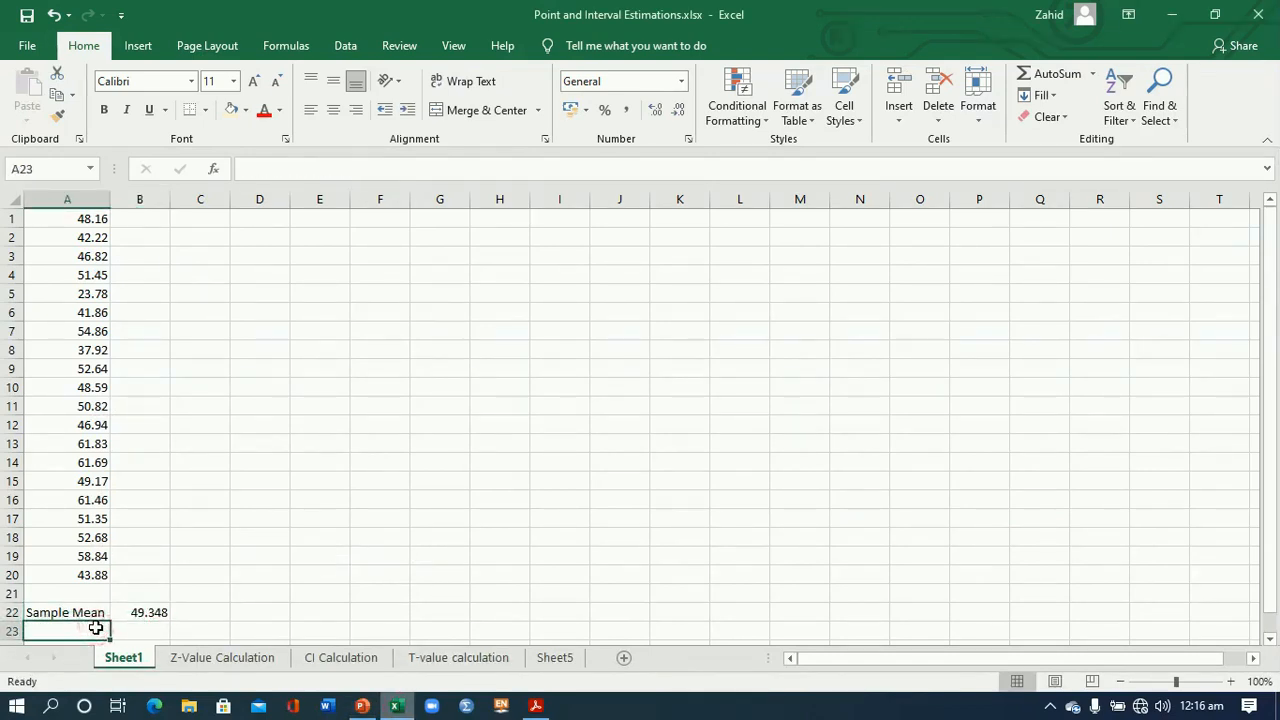
click(1268, 638)
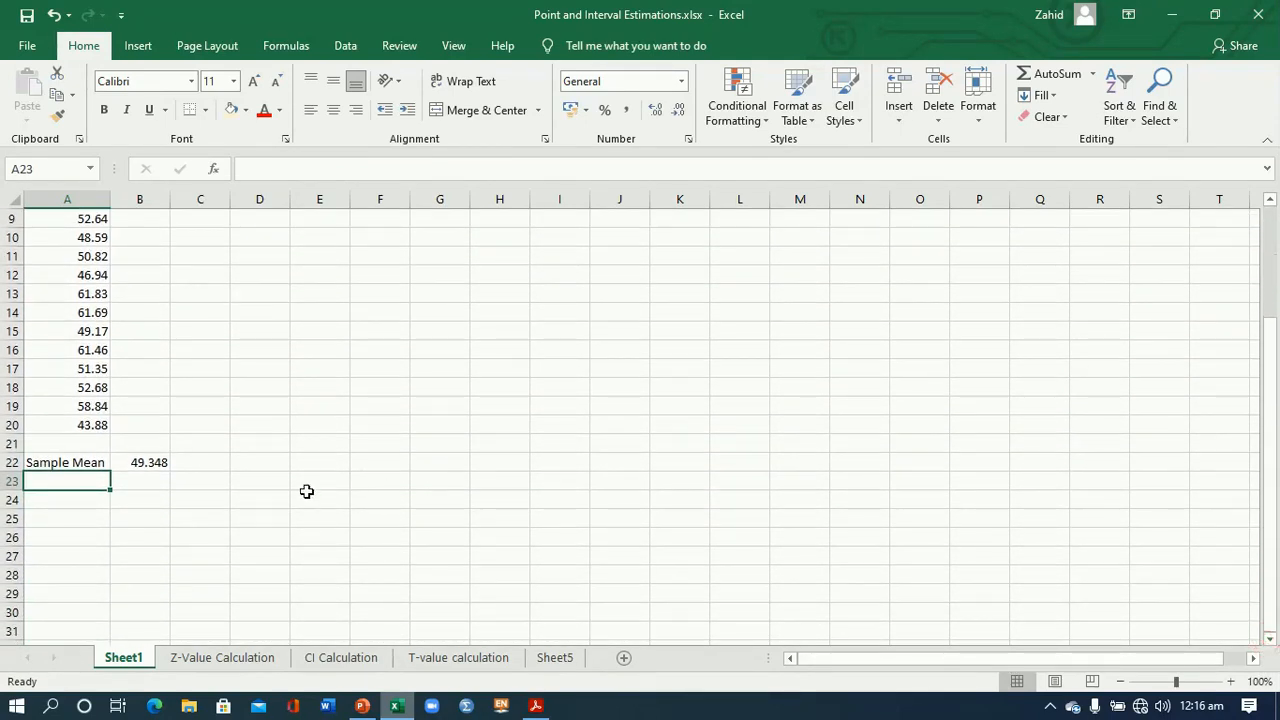
text(Sample Mean)
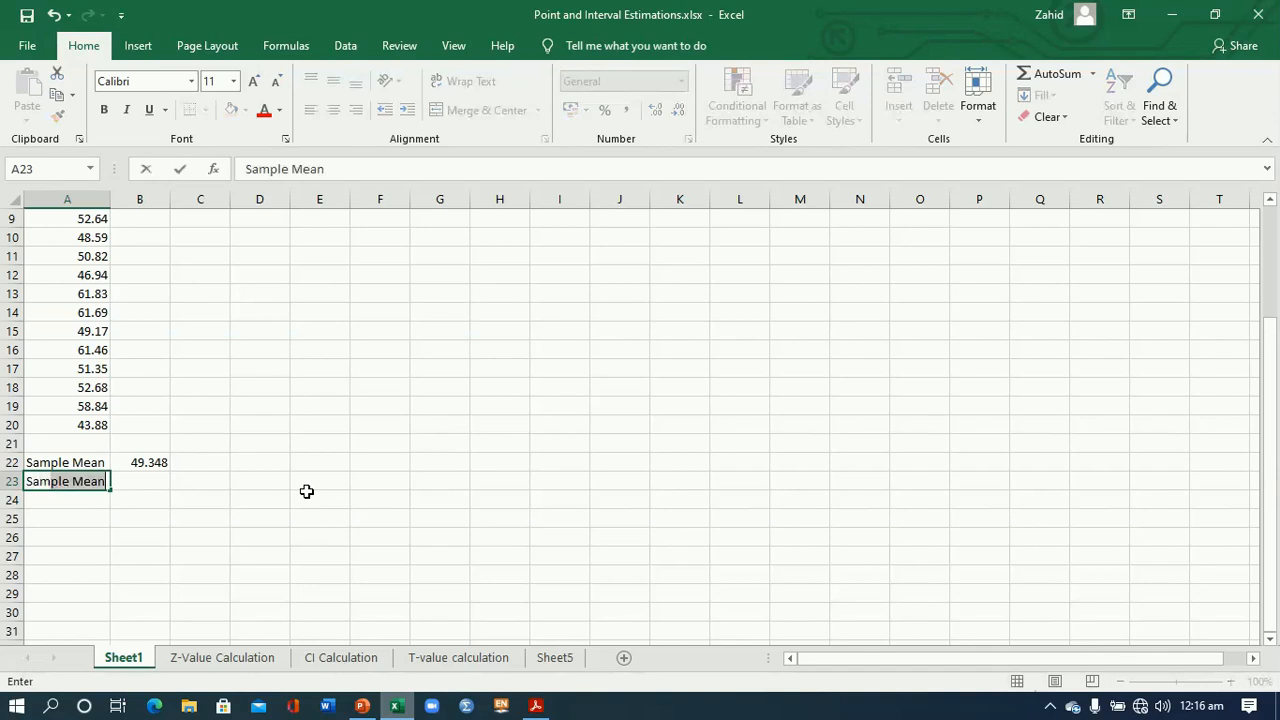
key(BackSpace)
key(BackSpace)
key(BackSpace)
key(BackSpace)
text(S.D)
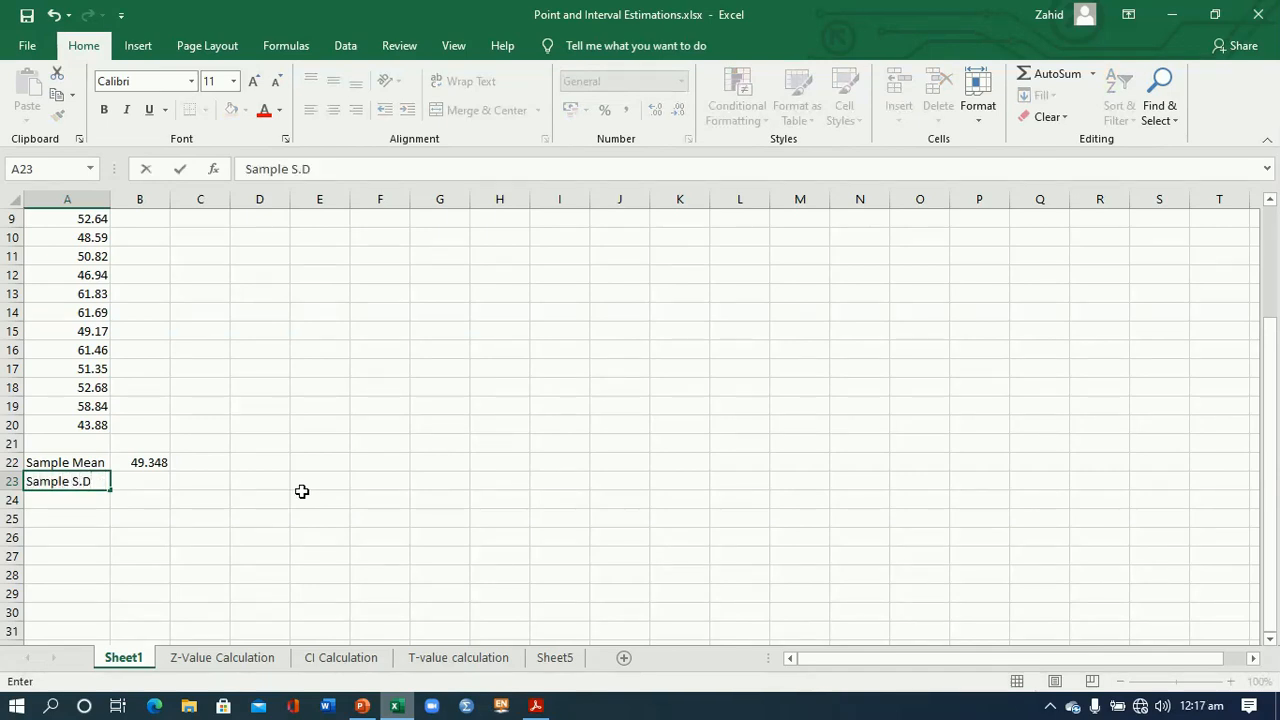
- Calculate the sample standard deviation in B23 with the formula =STDEV.S(A1:A20)
click(148, 481)
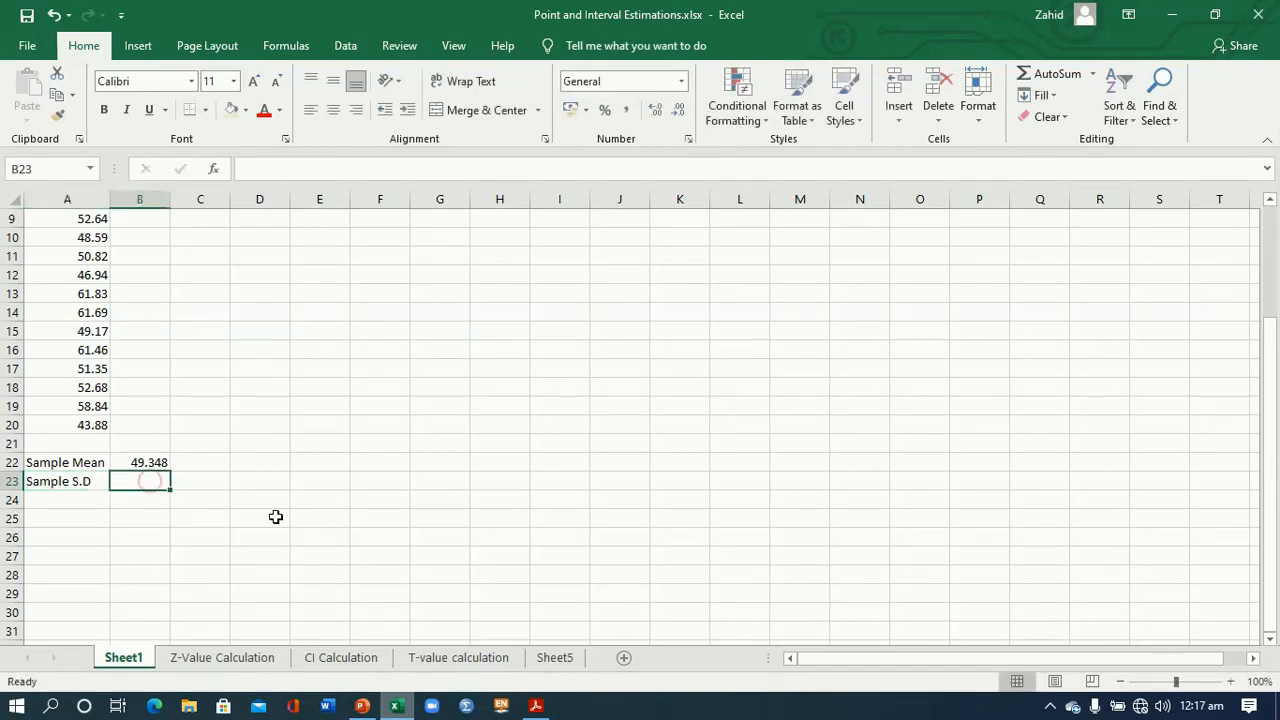
text(=)
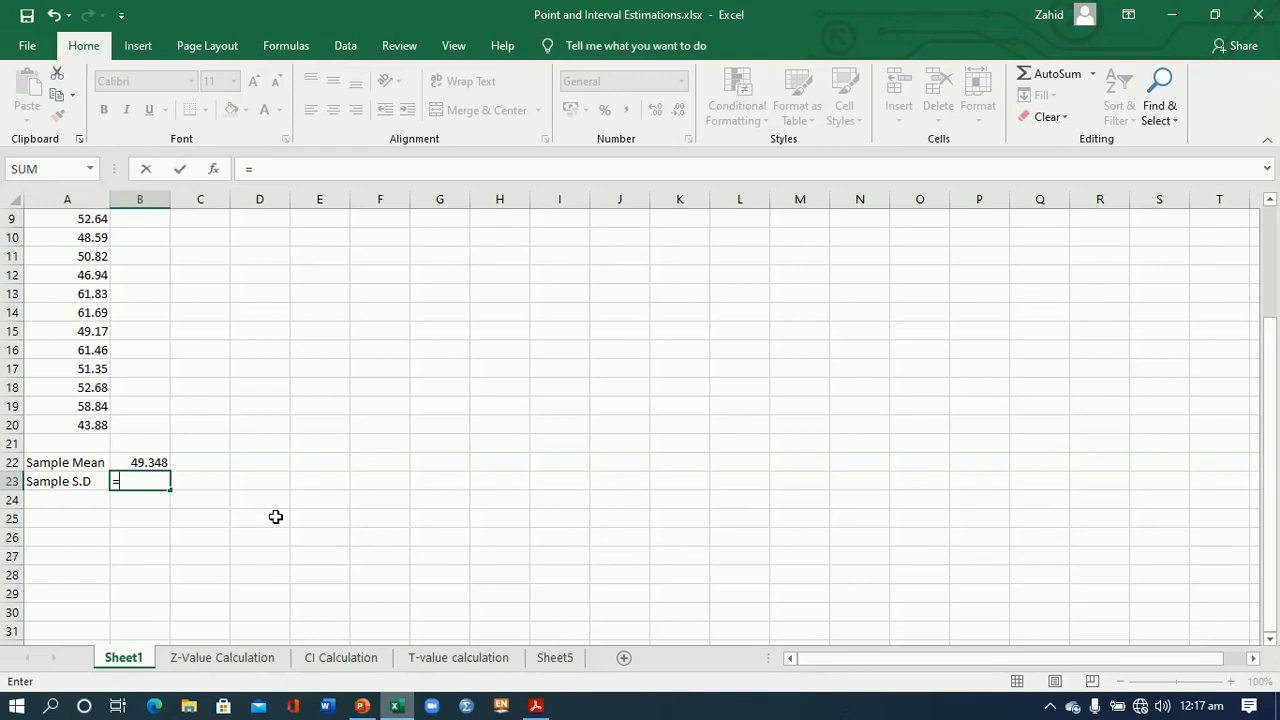
text(std)
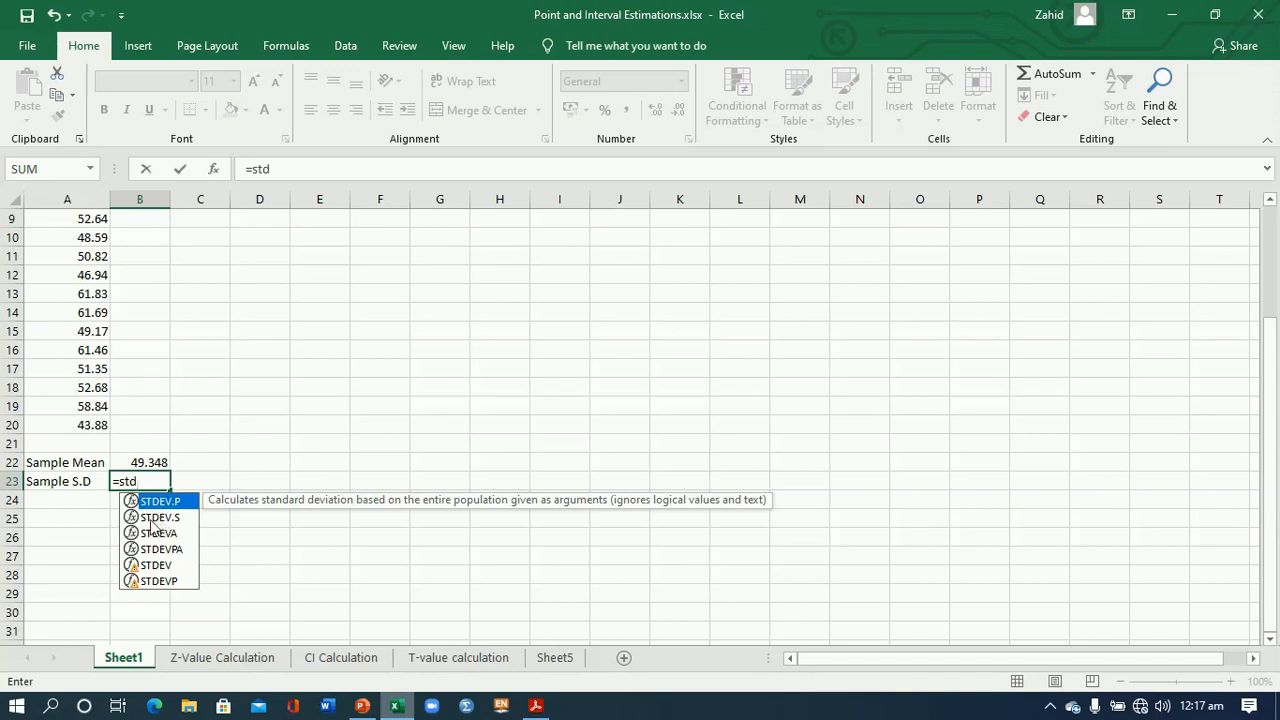
double_click(158, 519)
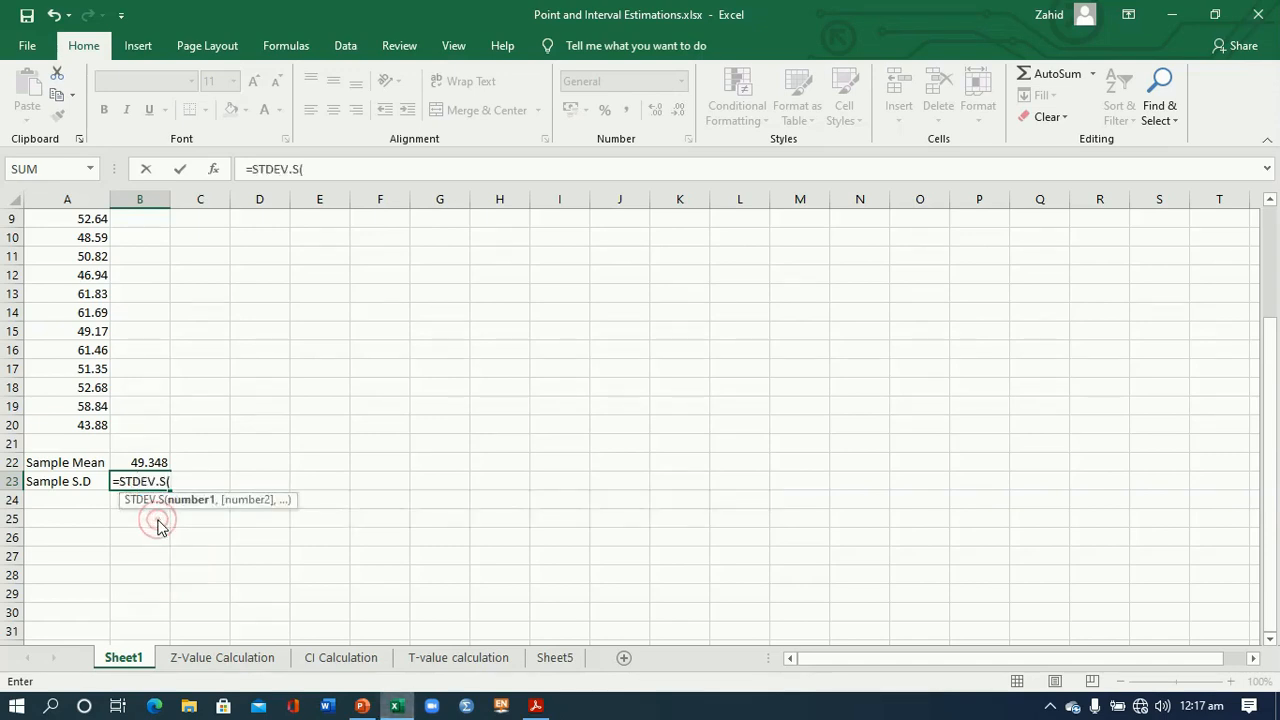
drag(1267, 540, 1270, 417)
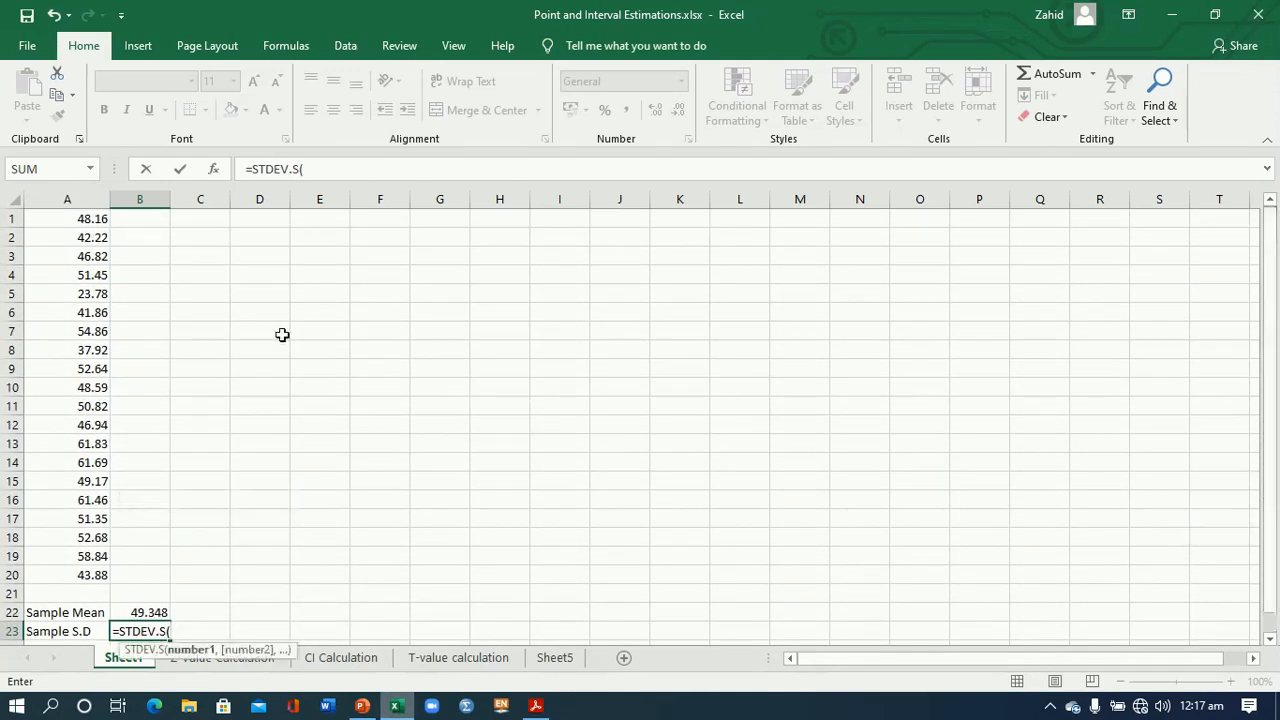
drag(97, 225, 95, 572)
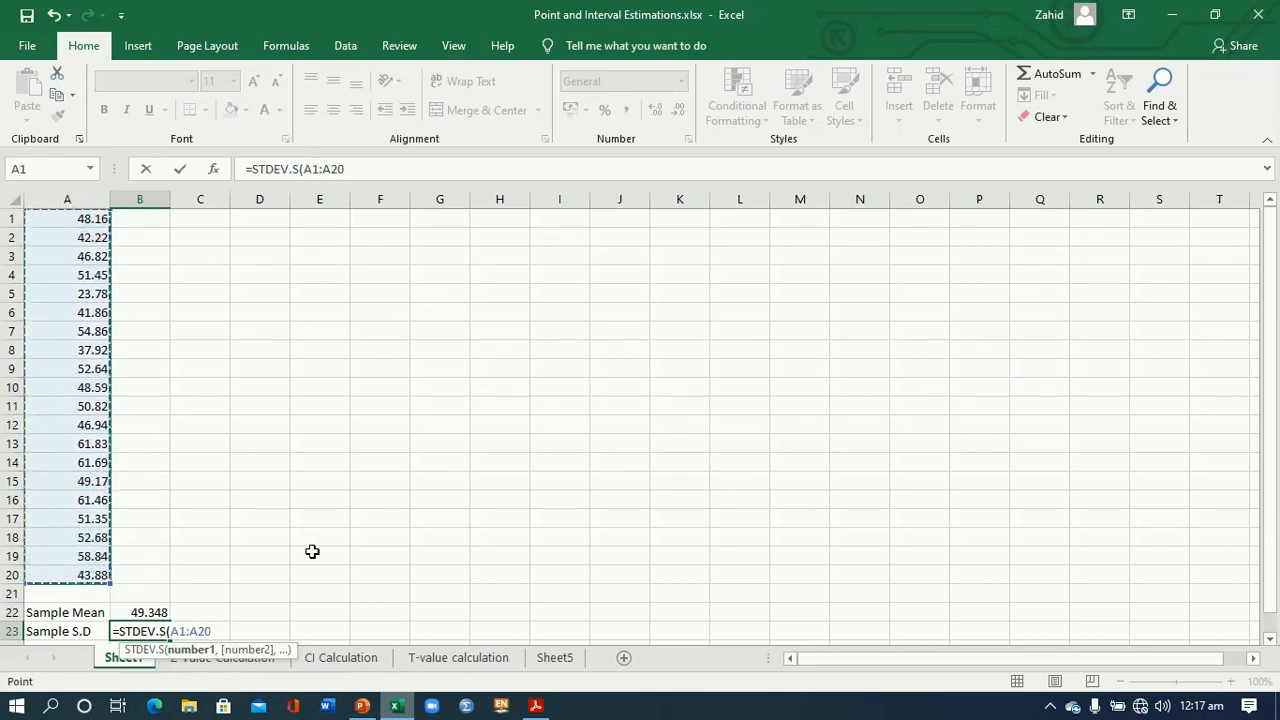
text())
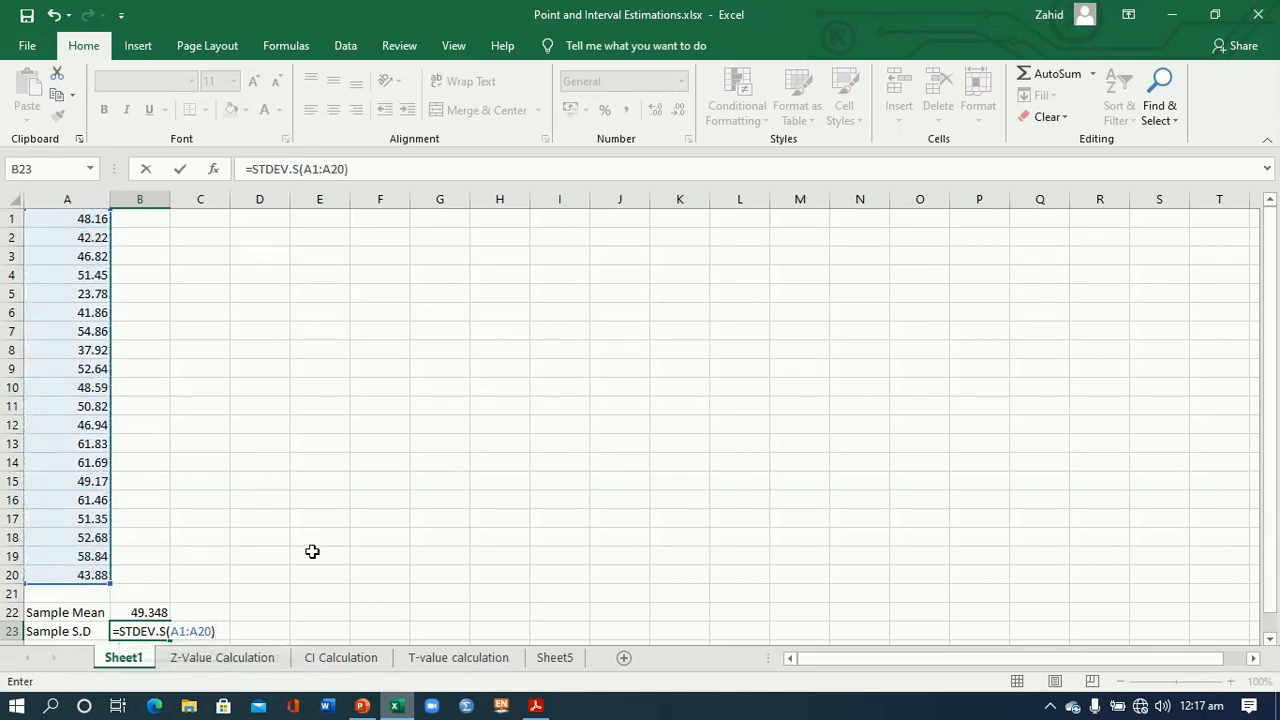
key(Return)
- Reduce the displayed decimals of the sample S.D. in B23 and the sample mean in B22 to two places
click(155, 608)
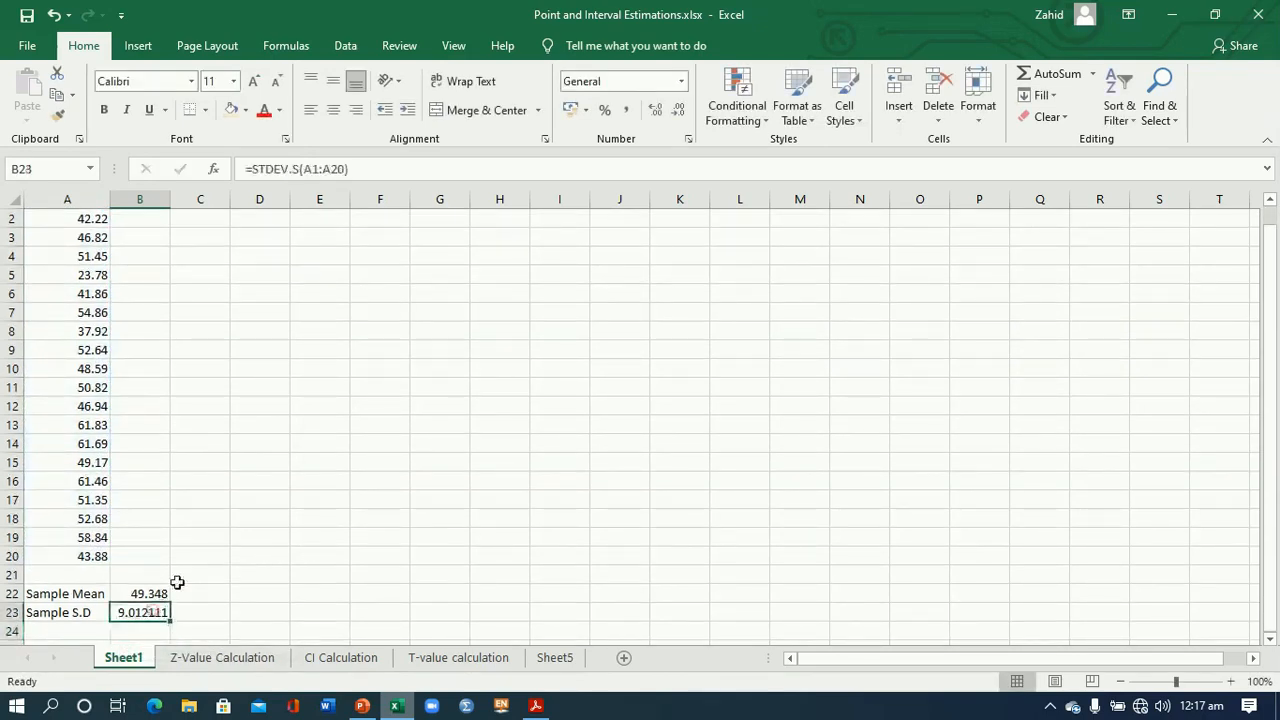
click(678, 110)
click(678, 110)
click(678, 110)
click(678, 110)
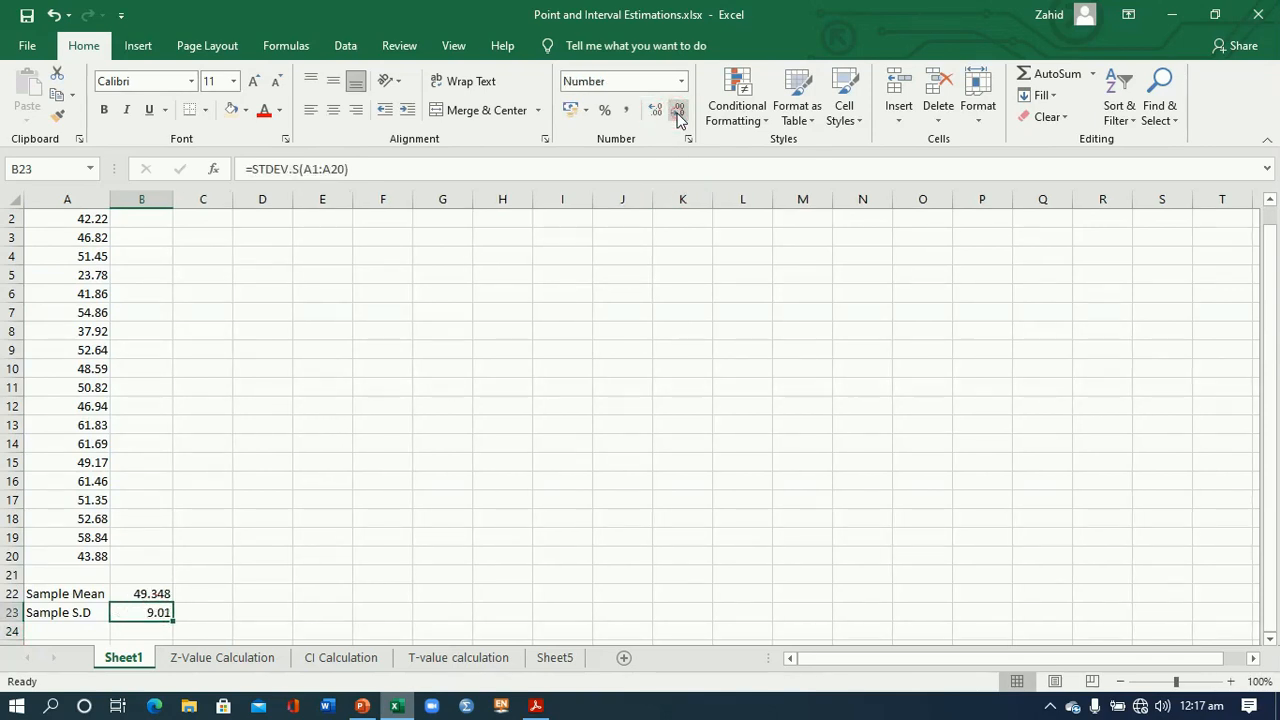
click(147, 594)
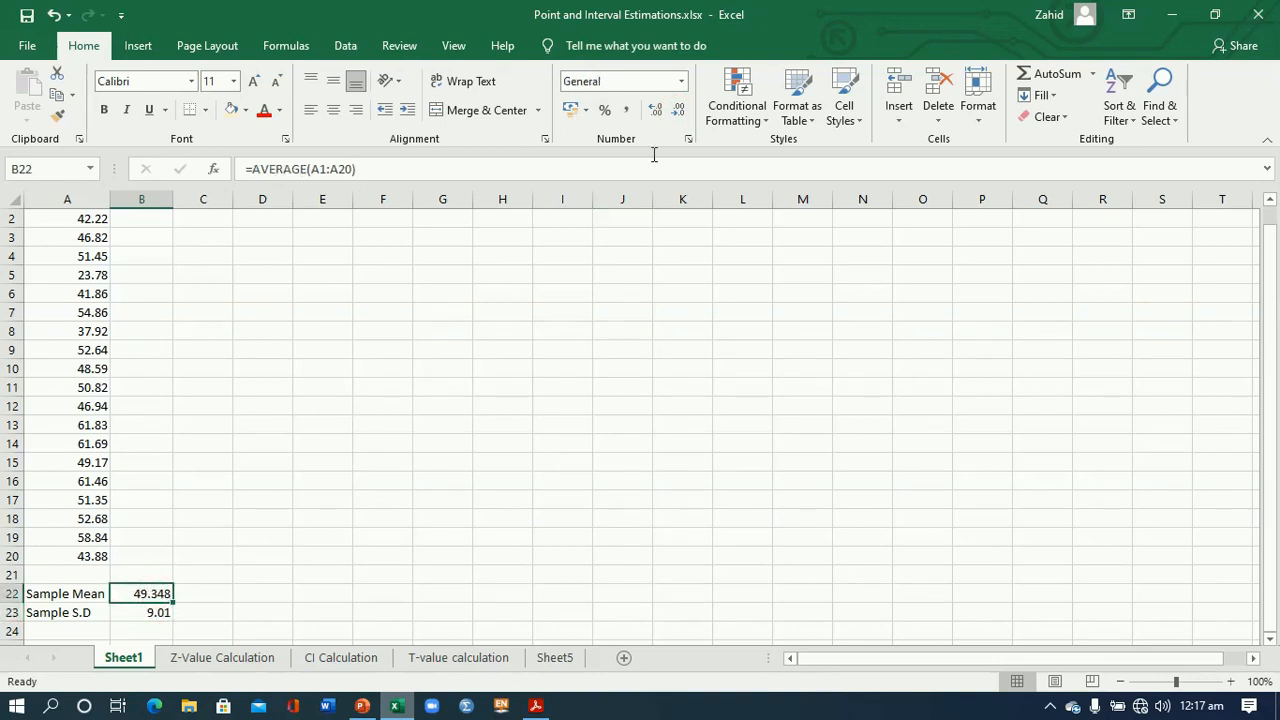
click(680, 112)
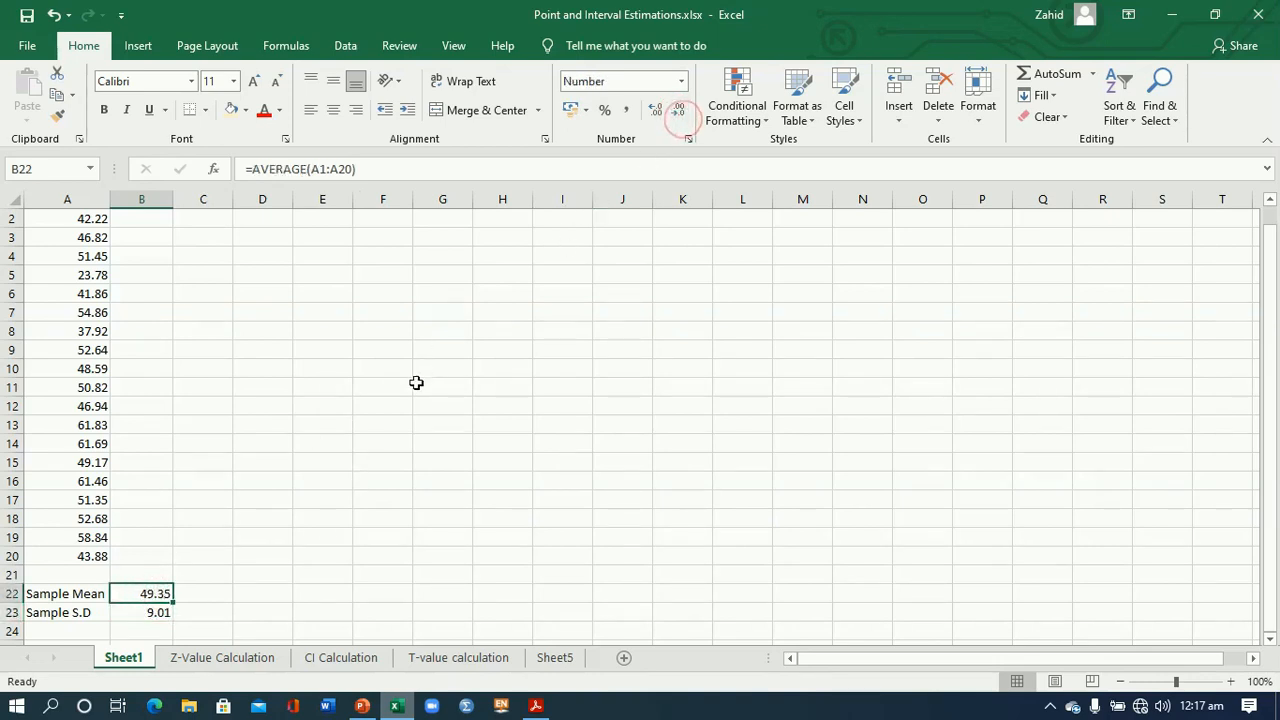
- Start a Descriptive Statistics analysis from the Data Analysis tools and set its input range to $A$1:$A$20
drag(1276, 445, 1272, 330)
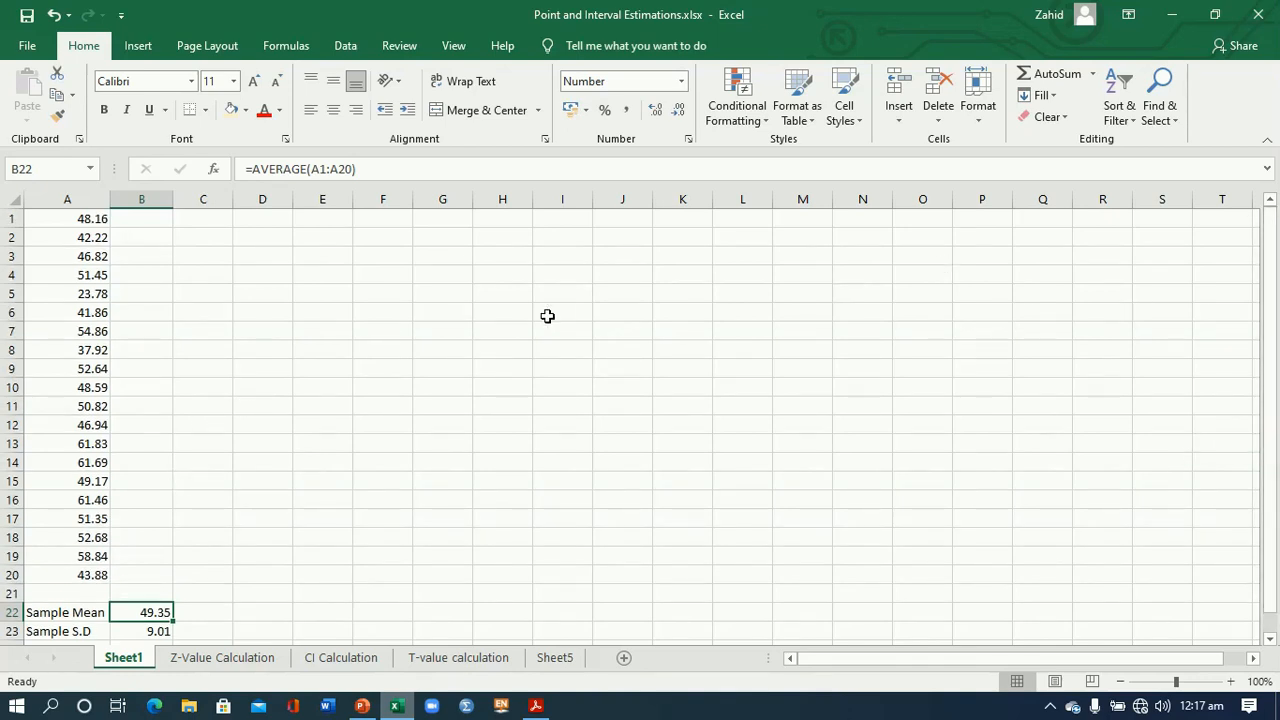
click(346, 47)
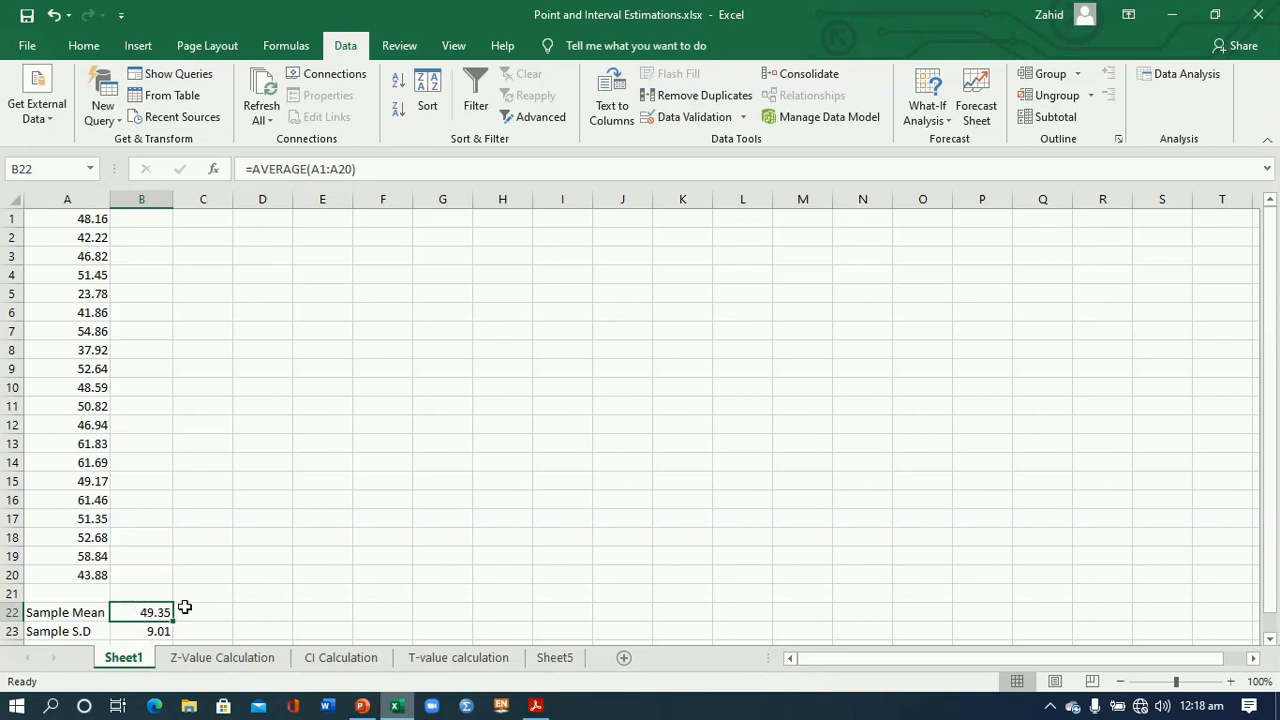
click(1177, 80)
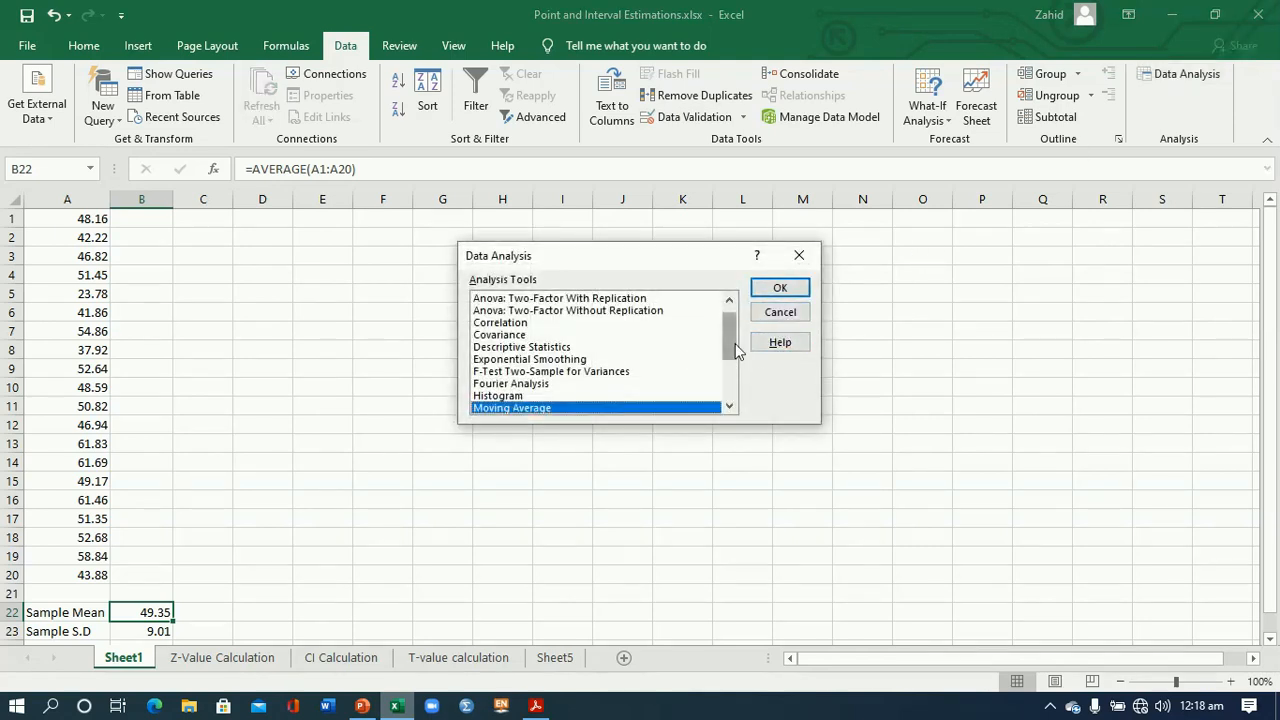
click(536, 349)
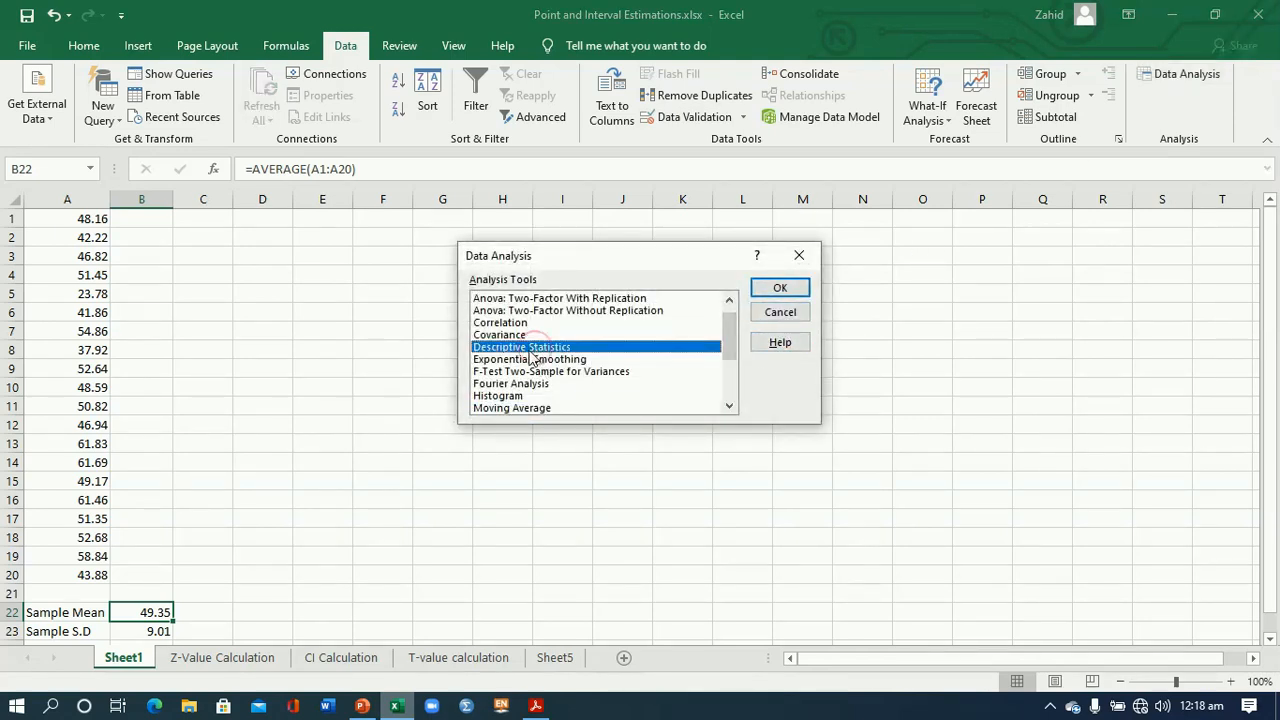
click(774, 290)
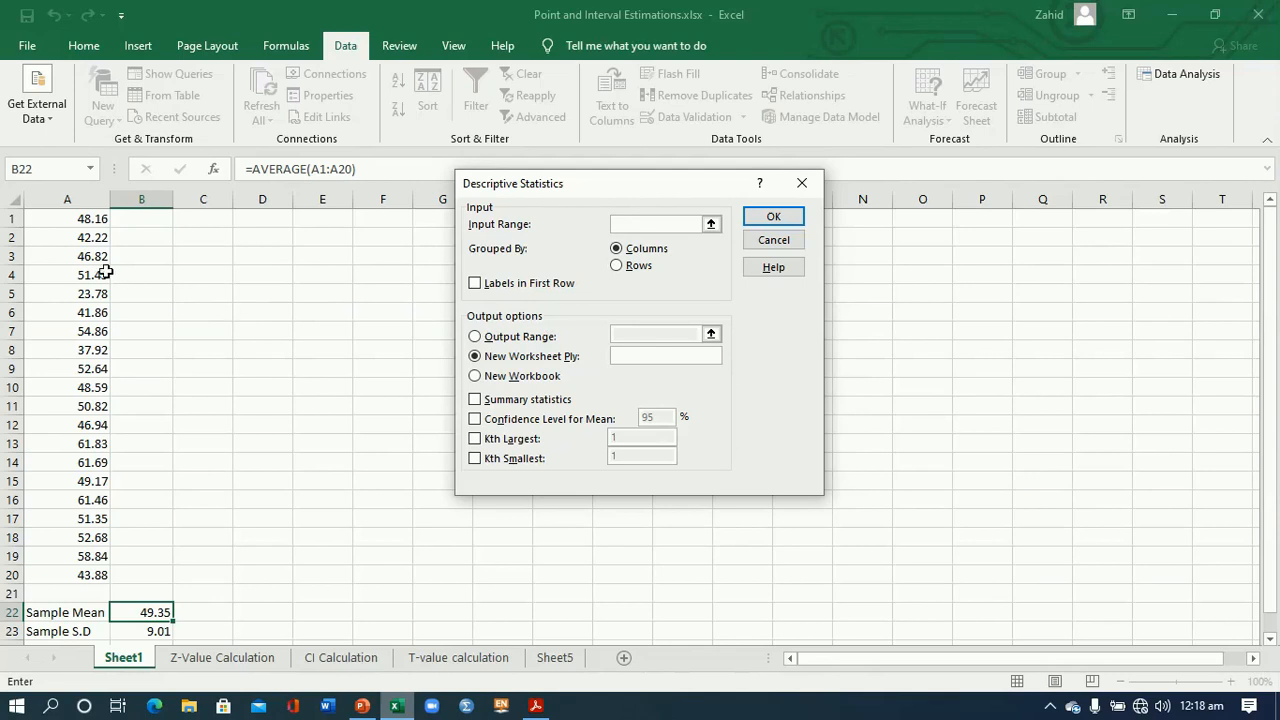
click(85, 222)
drag(85, 222, 95, 572)
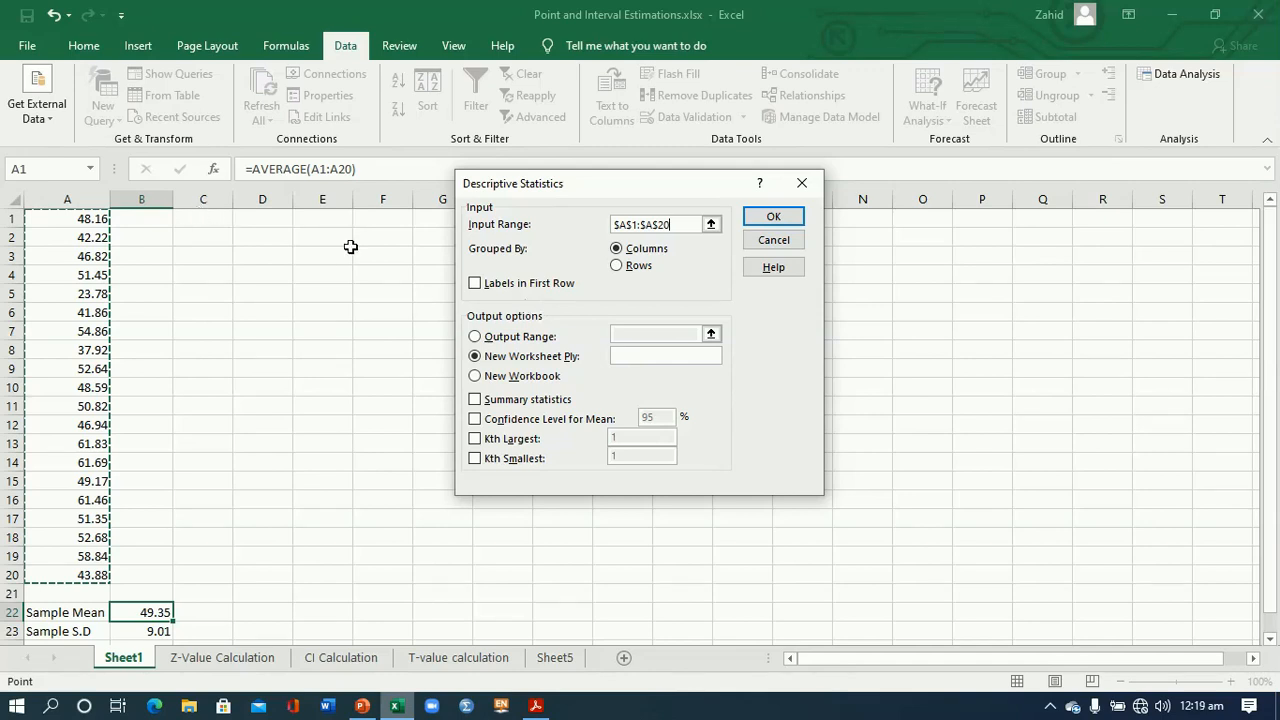
- Output the summary statistics to a new worksheet and fit the widths of columns A and B to their contents
click(475, 399)
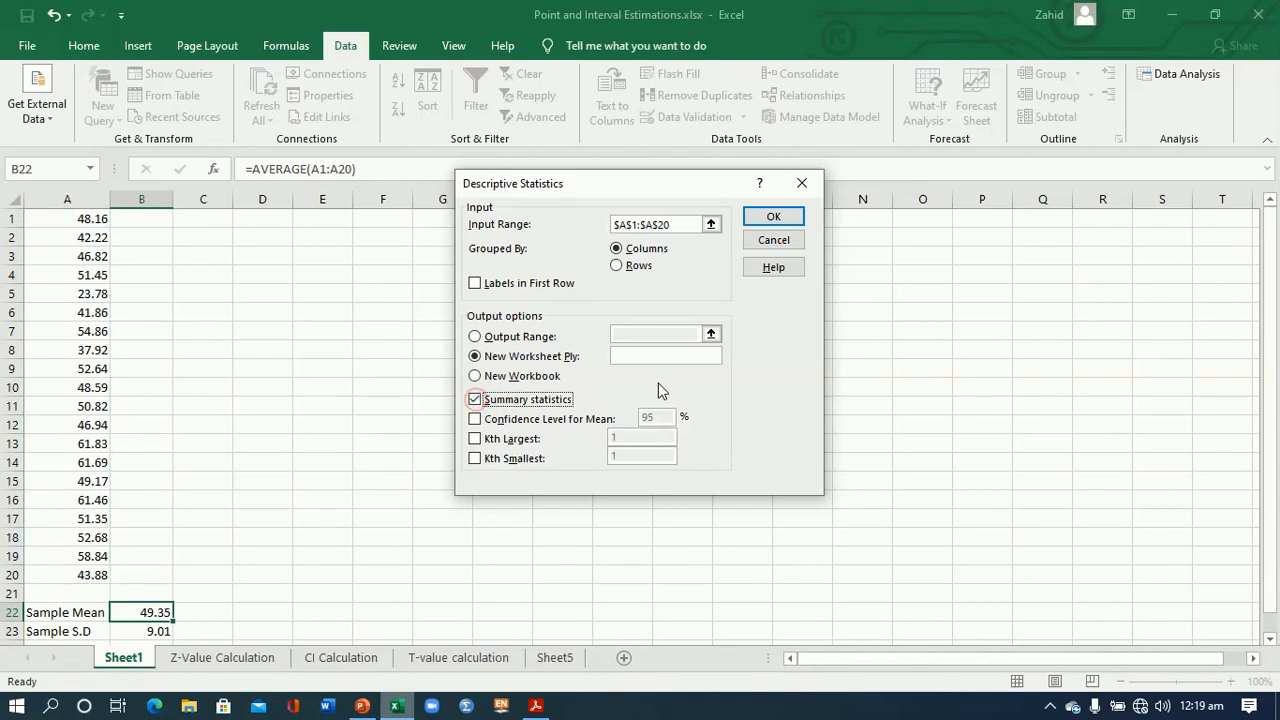
click(774, 219)
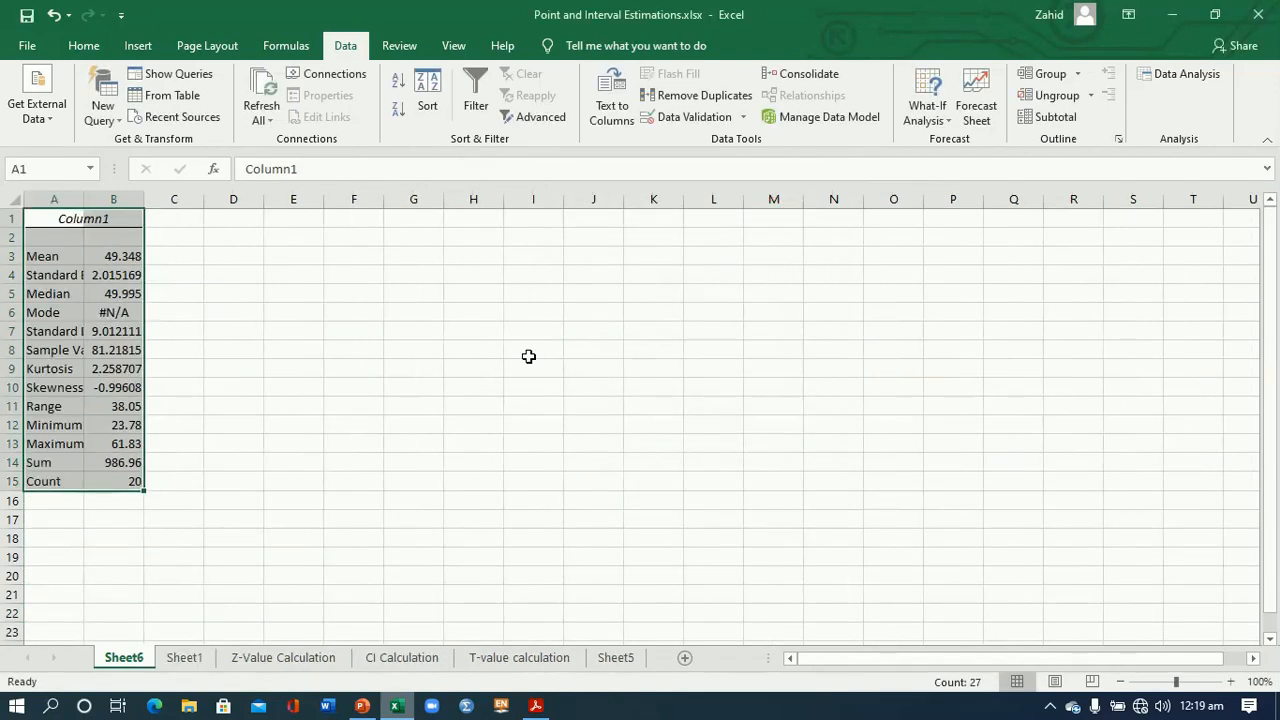
double_click(144, 199)
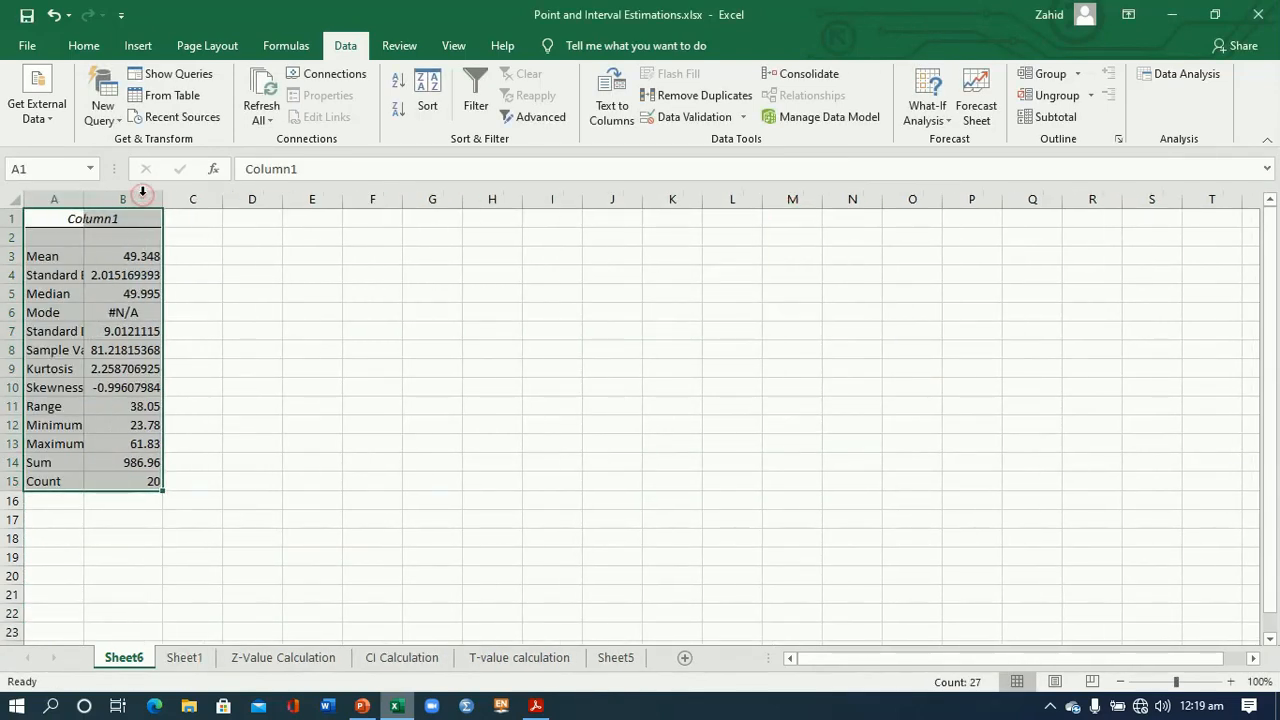
double_click(83, 199)
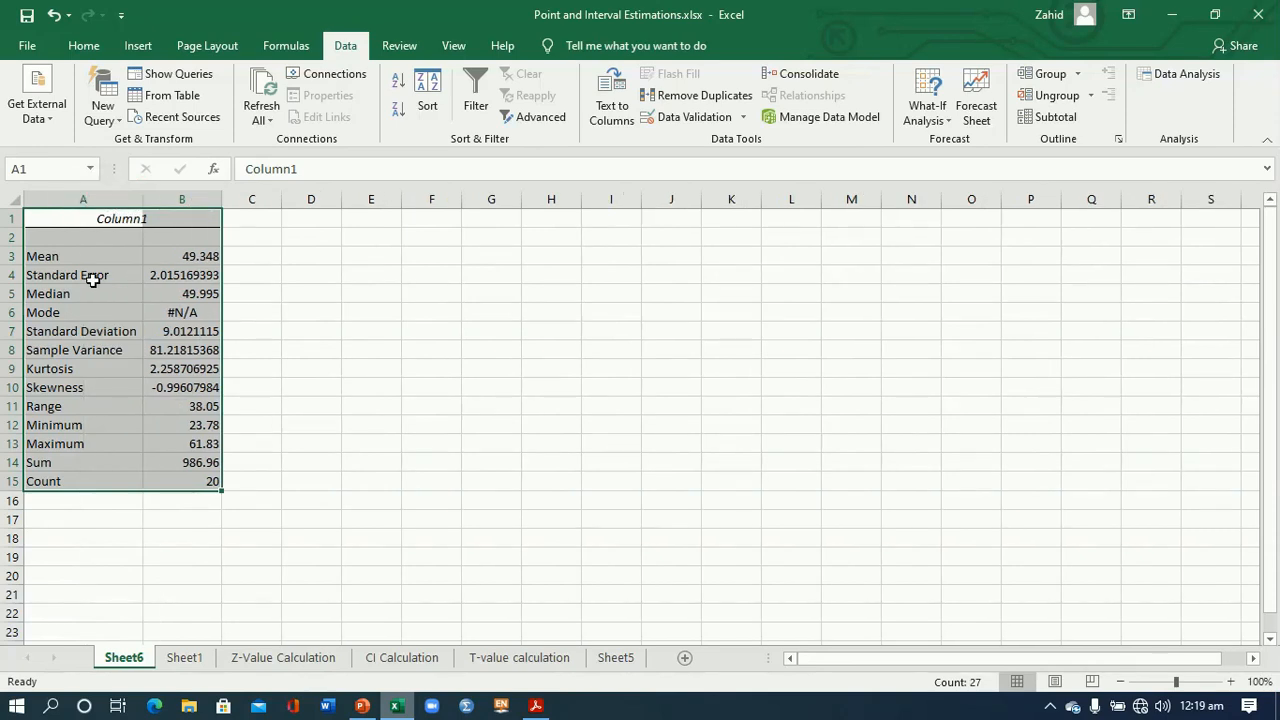
- Highlight the Mean row (A3:B3) and the Standard Deviation row (A7:B7) of the statistics output with a light gold fill
drag(54, 257, 172, 258)
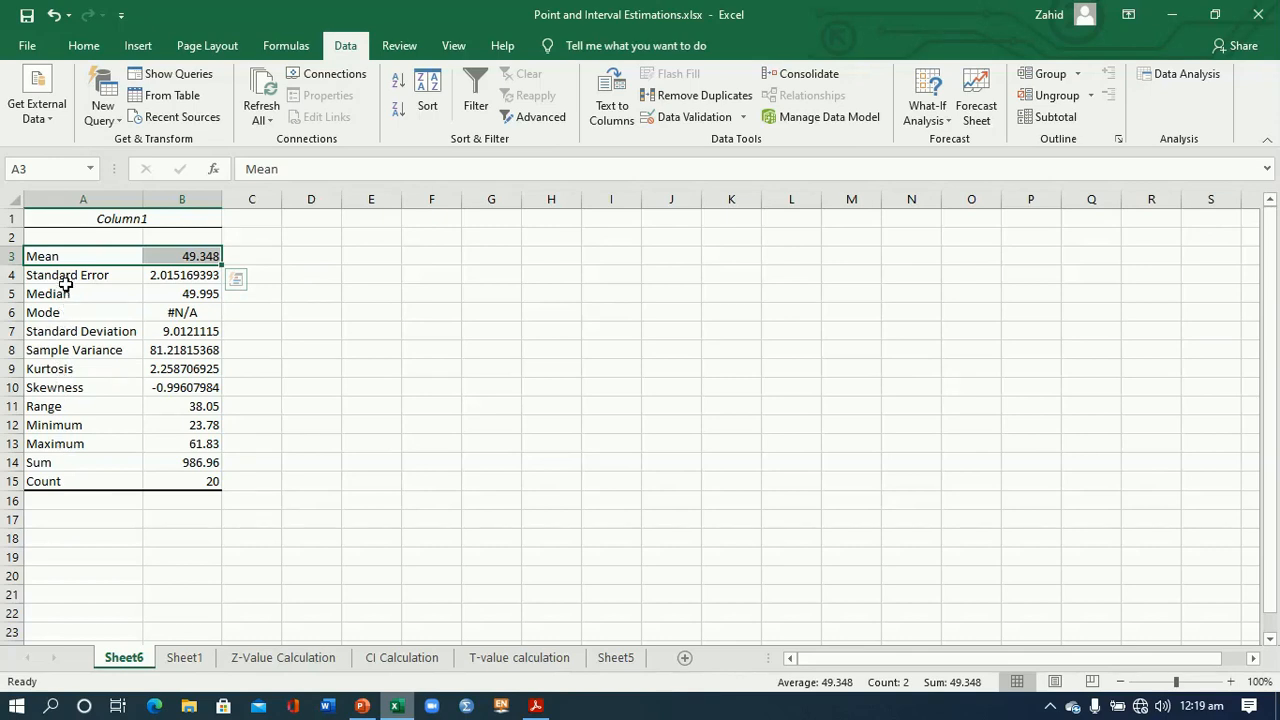
drag(65, 329, 152, 330)
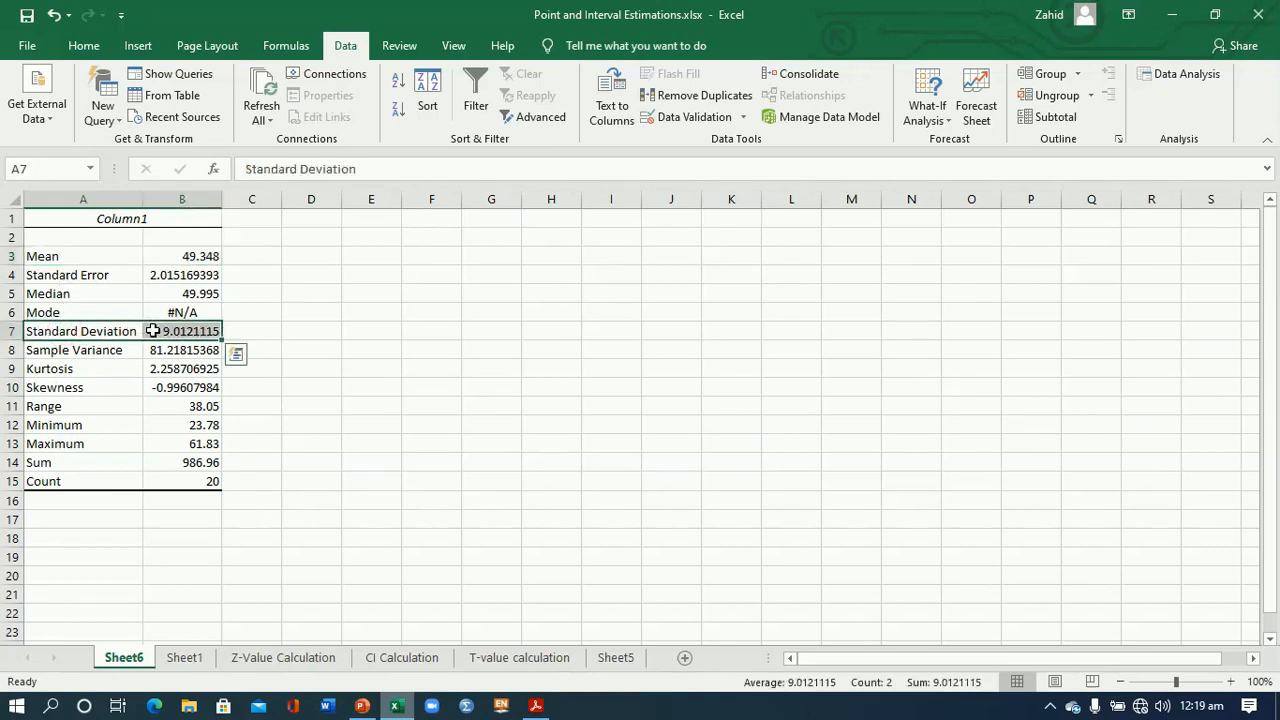
drag(90, 257, 160, 256)
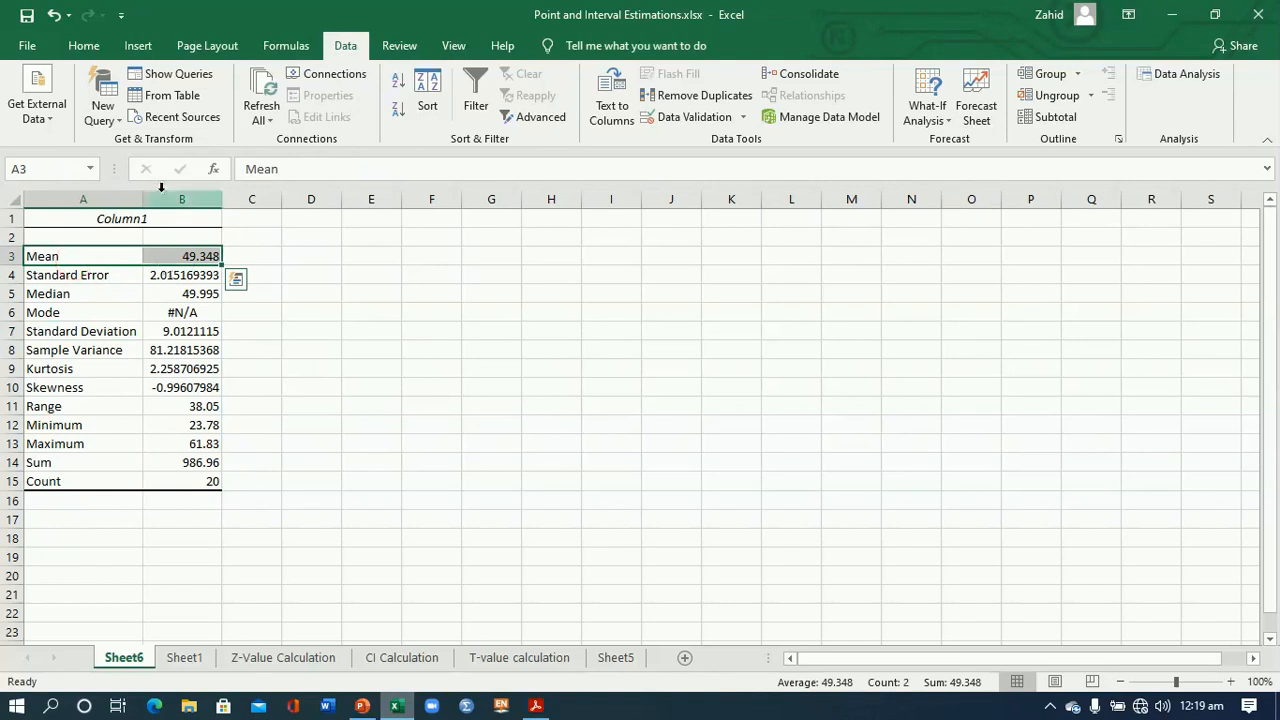
click(84, 46)
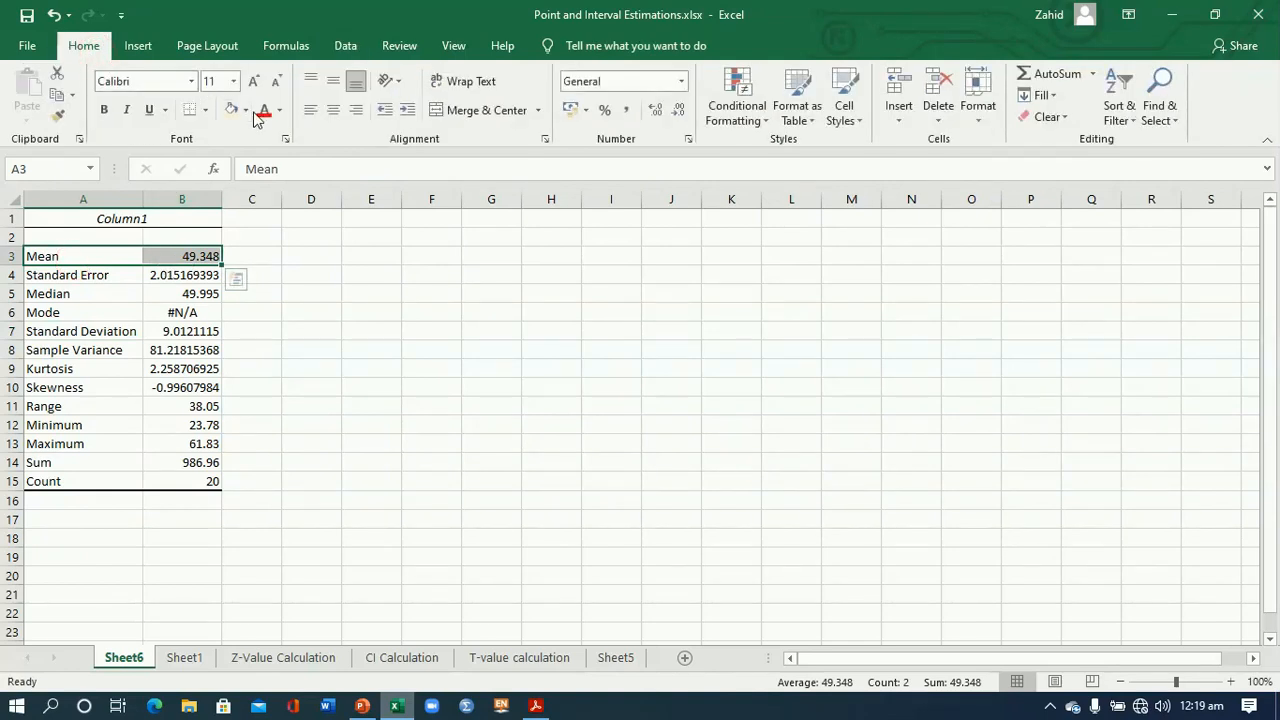
click(230, 112)
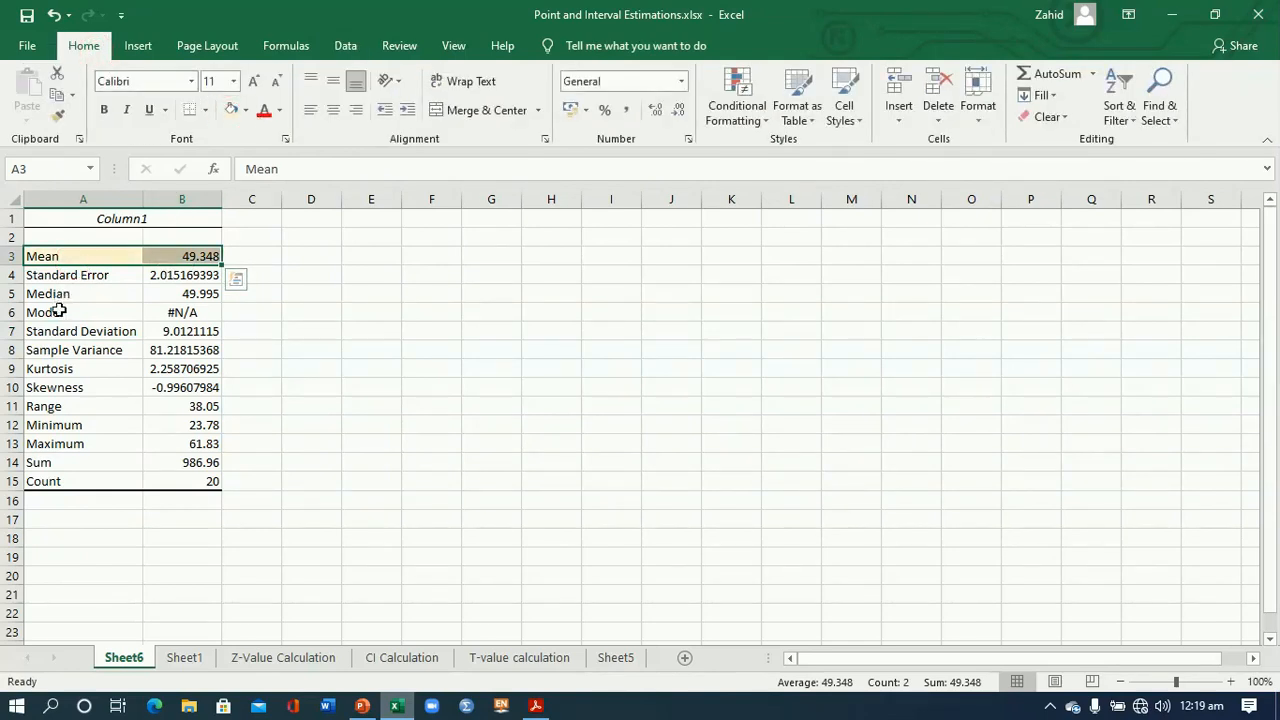
drag(49, 331, 195, 331)
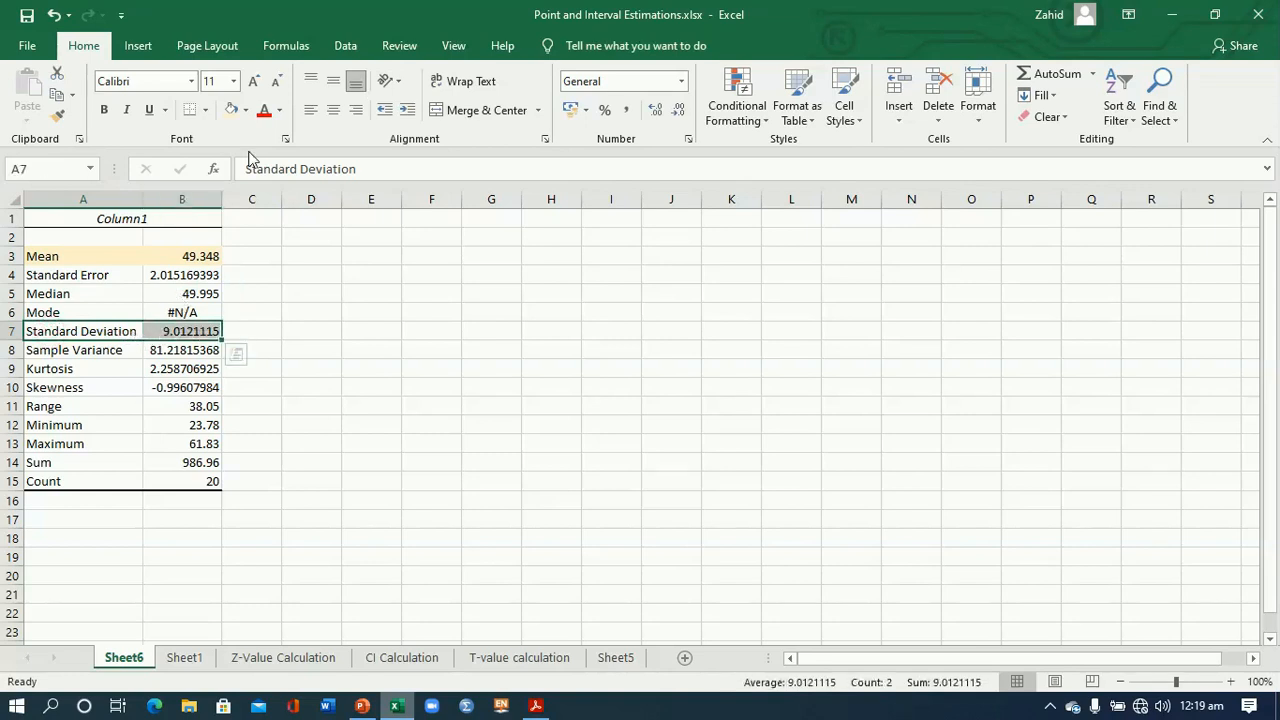
click(230, 110)
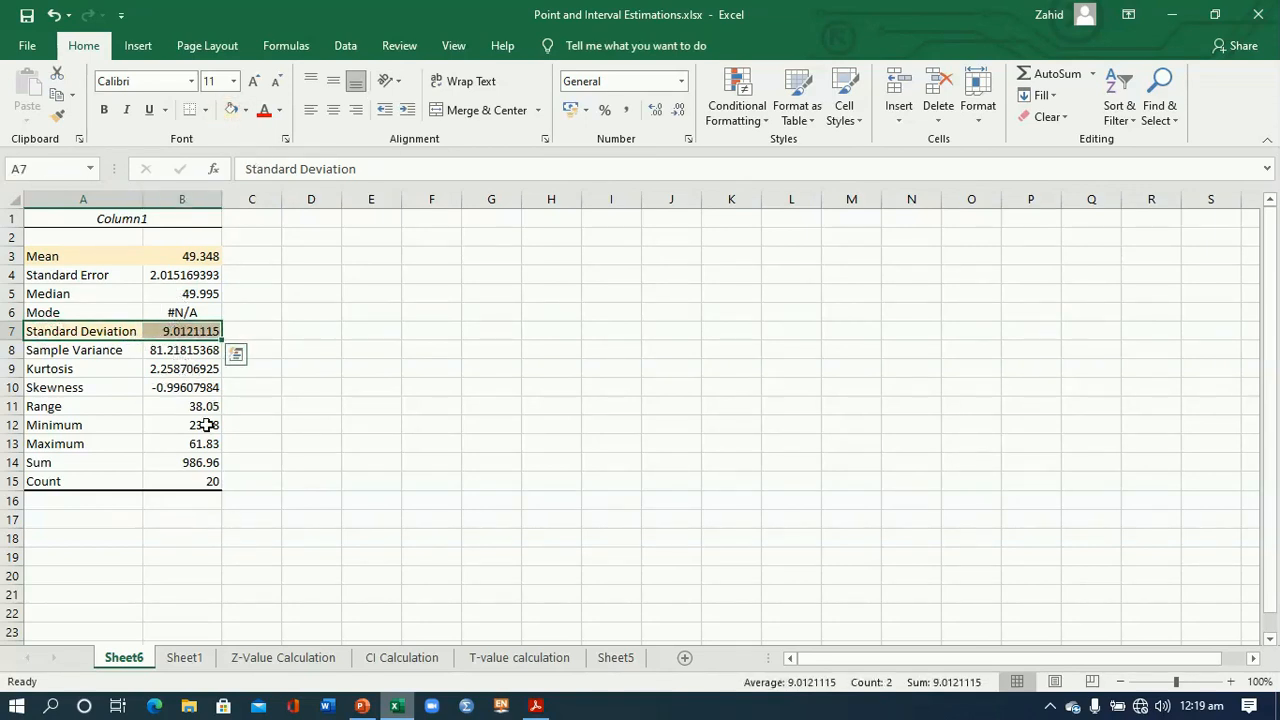
- Return to Sheet1, switch to PowerPoint and review the t-distribution interval formula and the Inlet Square Mall example
click(184, 657)
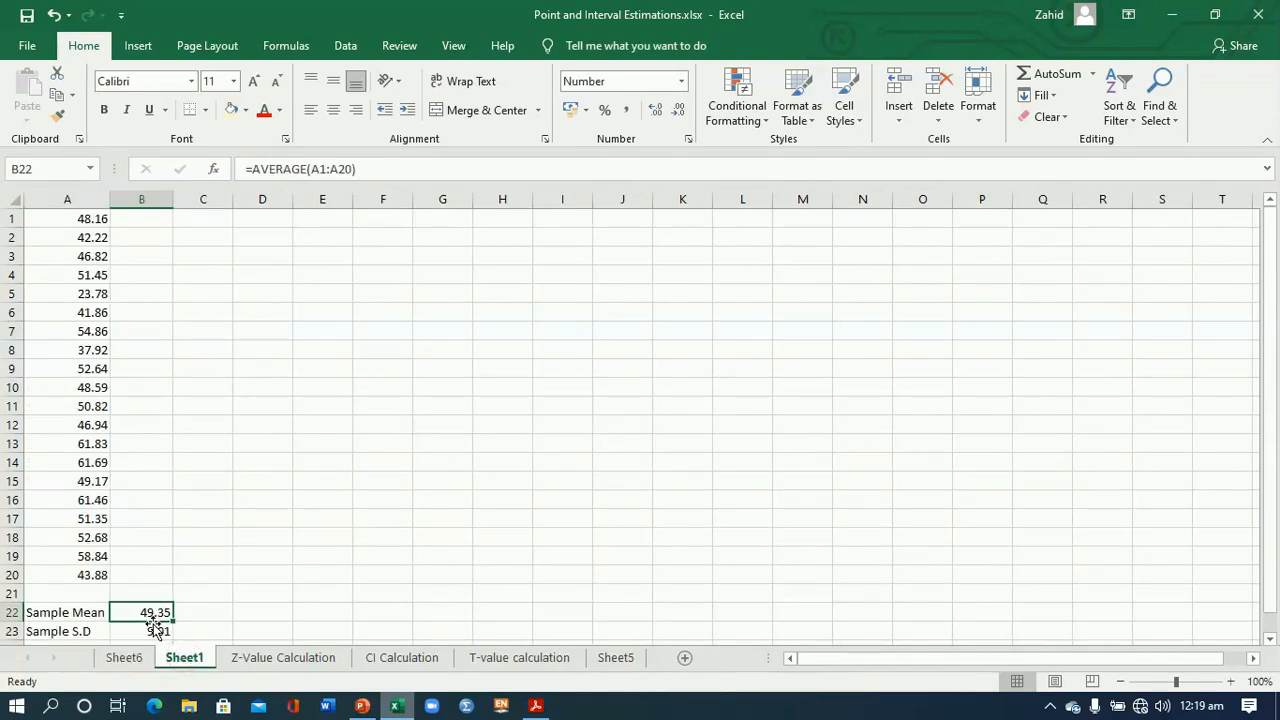
click(361, 705)
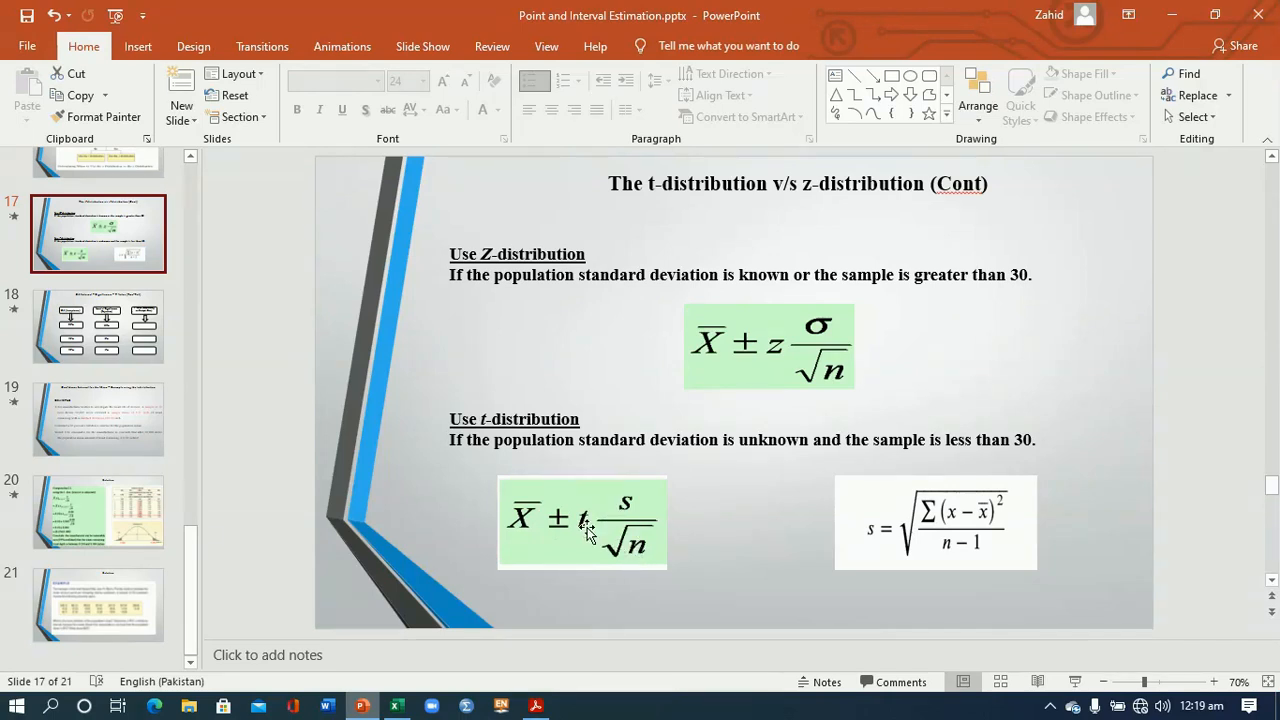
click(117, 594)
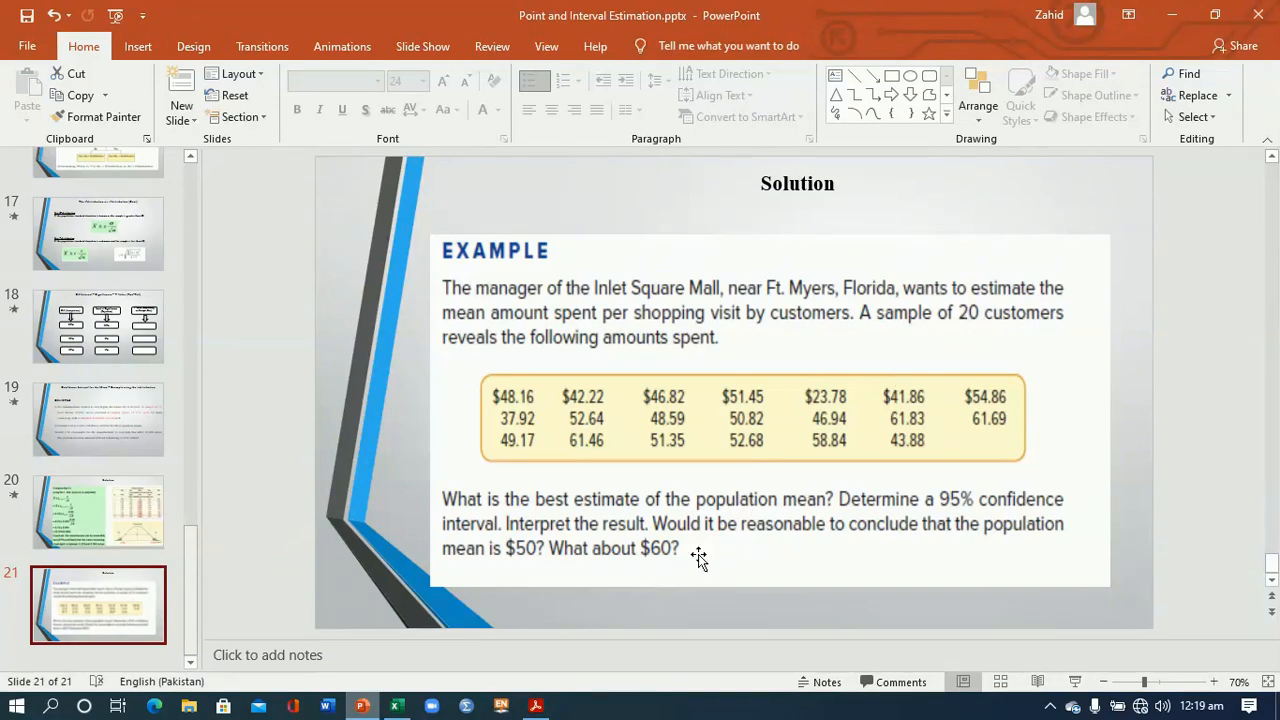
- Switch to Acrobat Reader and look up the t value for 19 degrees of freedom at 95% confidence in the table
click(536, 706)
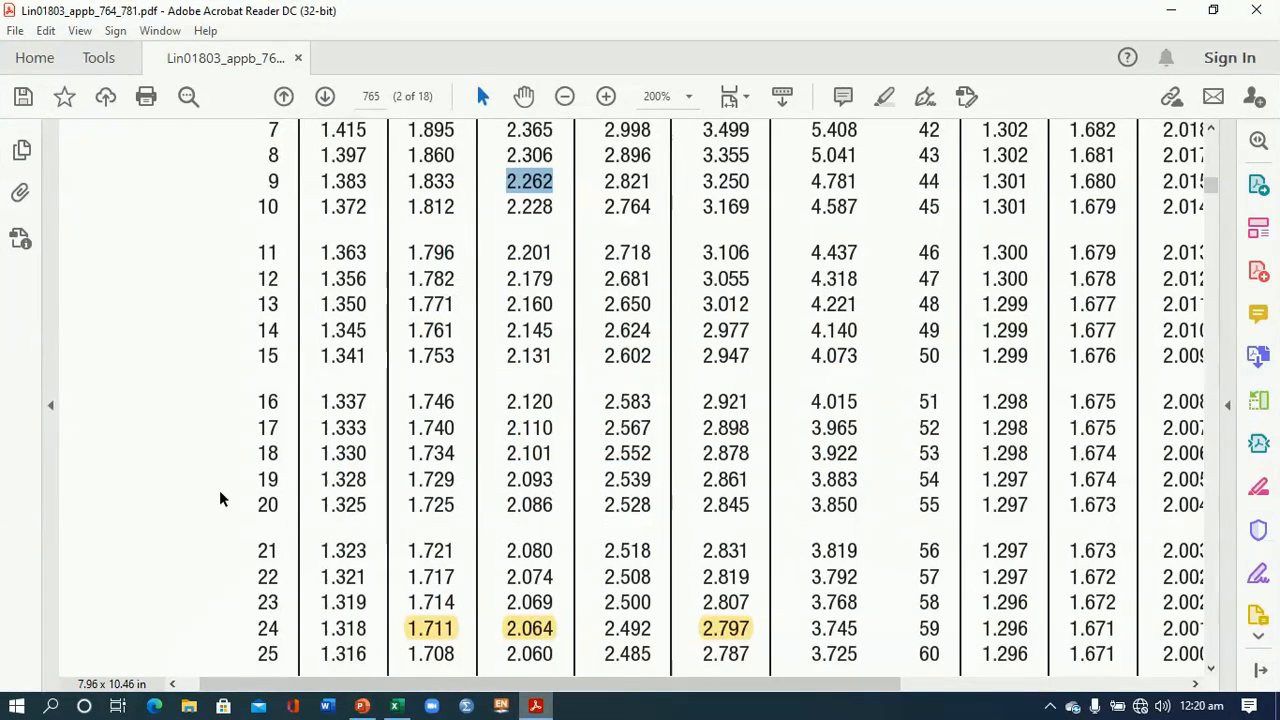
drag(261, 479, 520, 481)
click(513, 486)
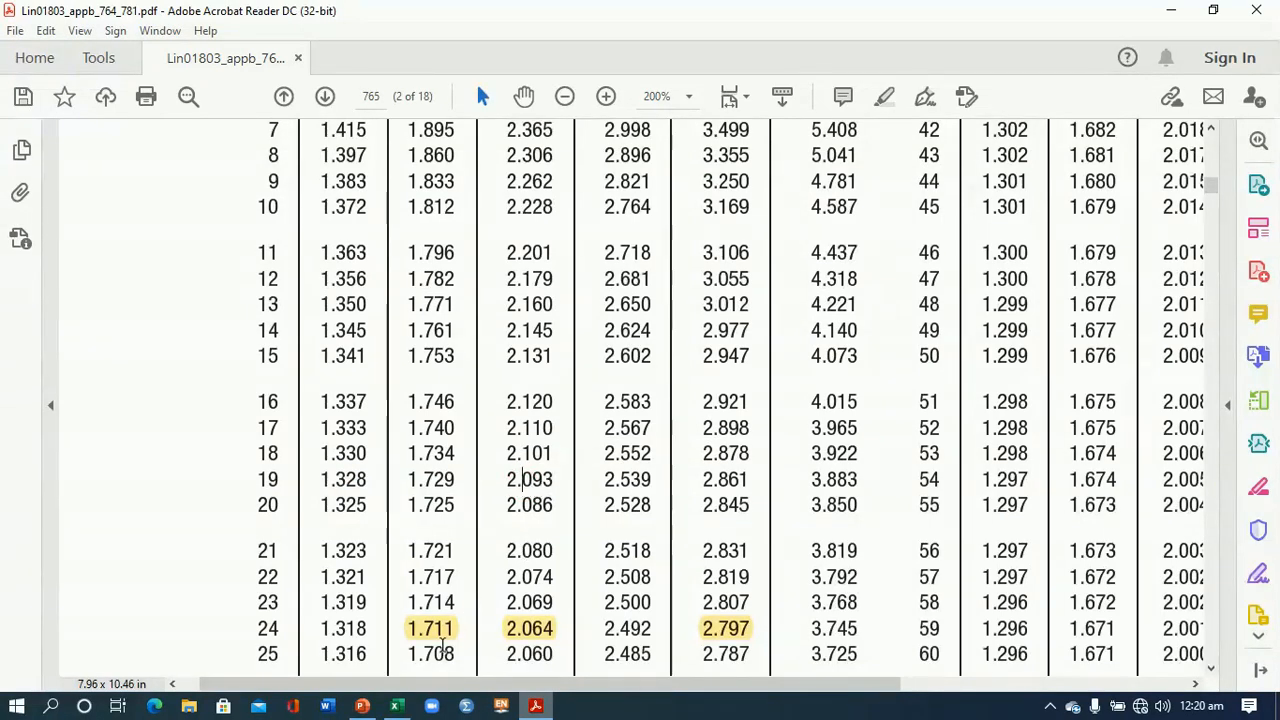
- Switch back to Excel, enter the label "tvalue" in A21 and the table value 2.093 in B21
click(396, 706)
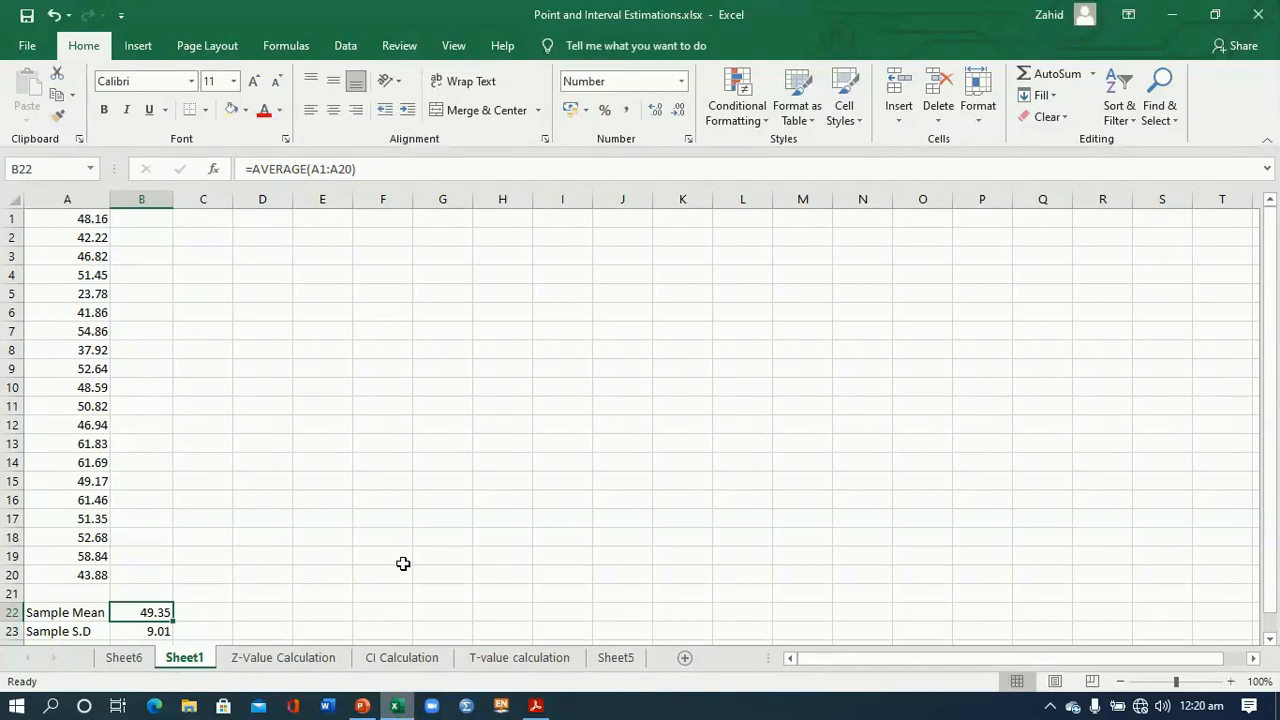
click(88, 596)
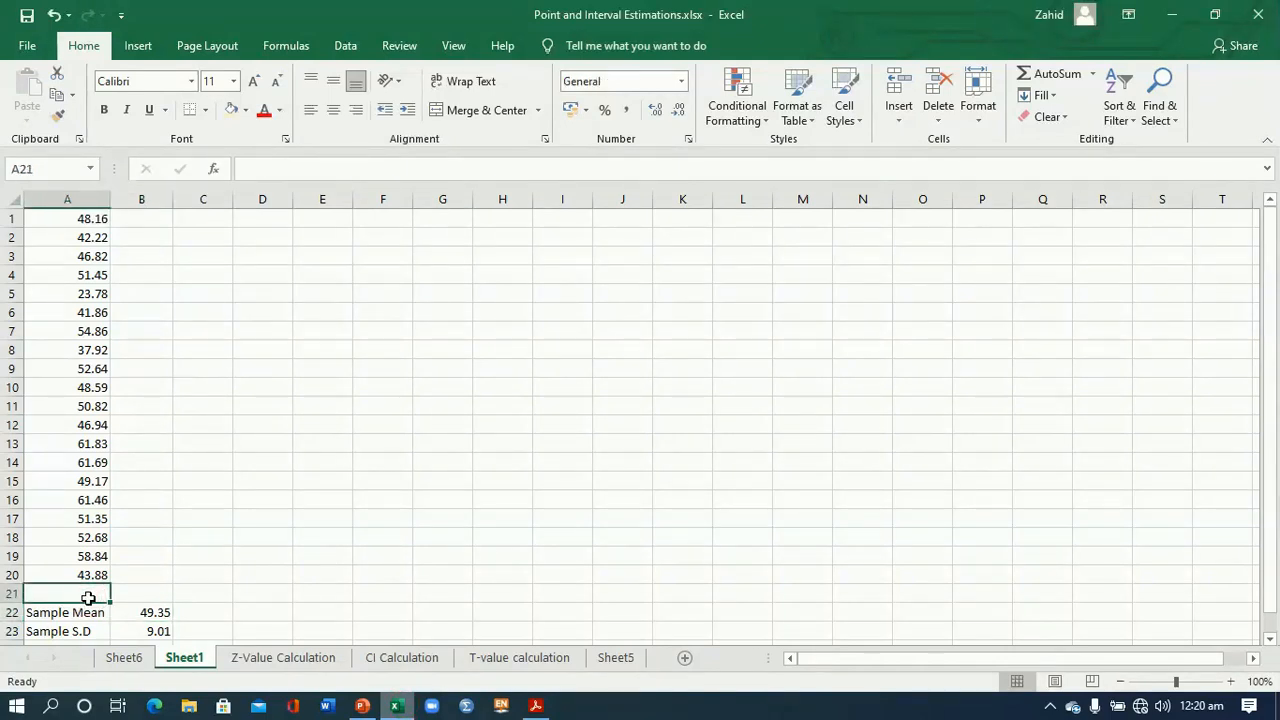
text(tv)
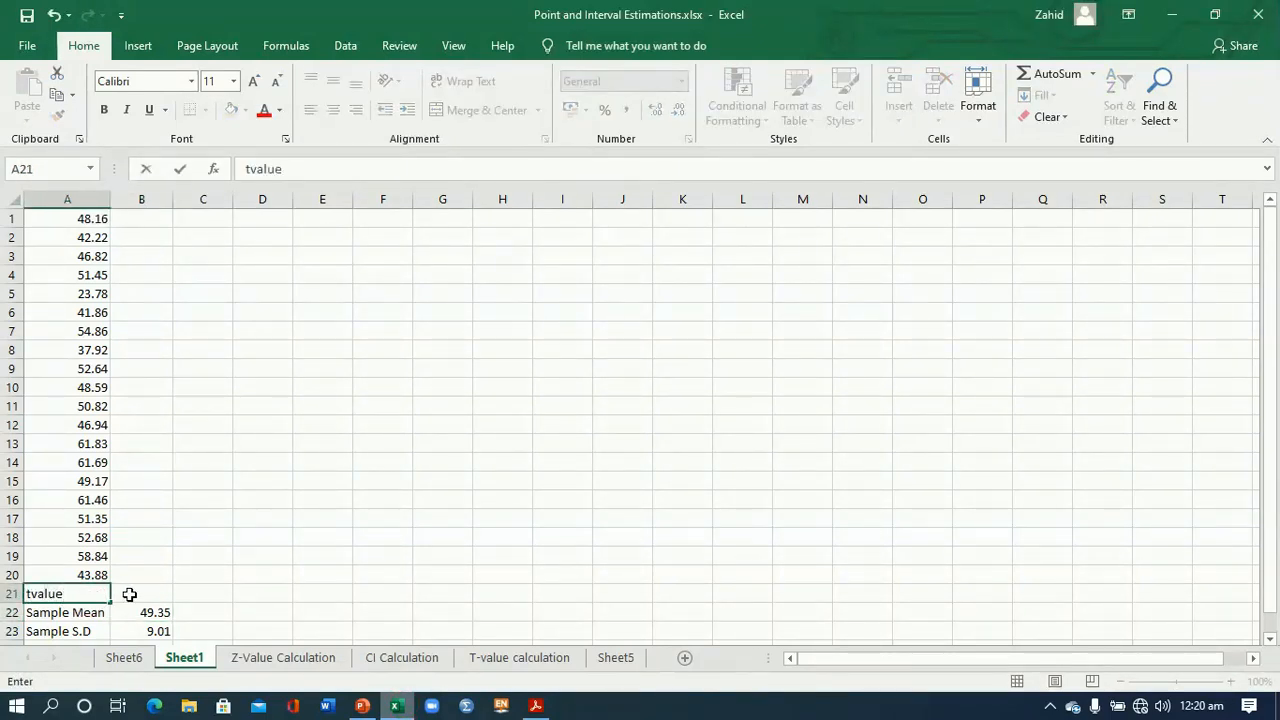
text(alue)
click(127, 595)
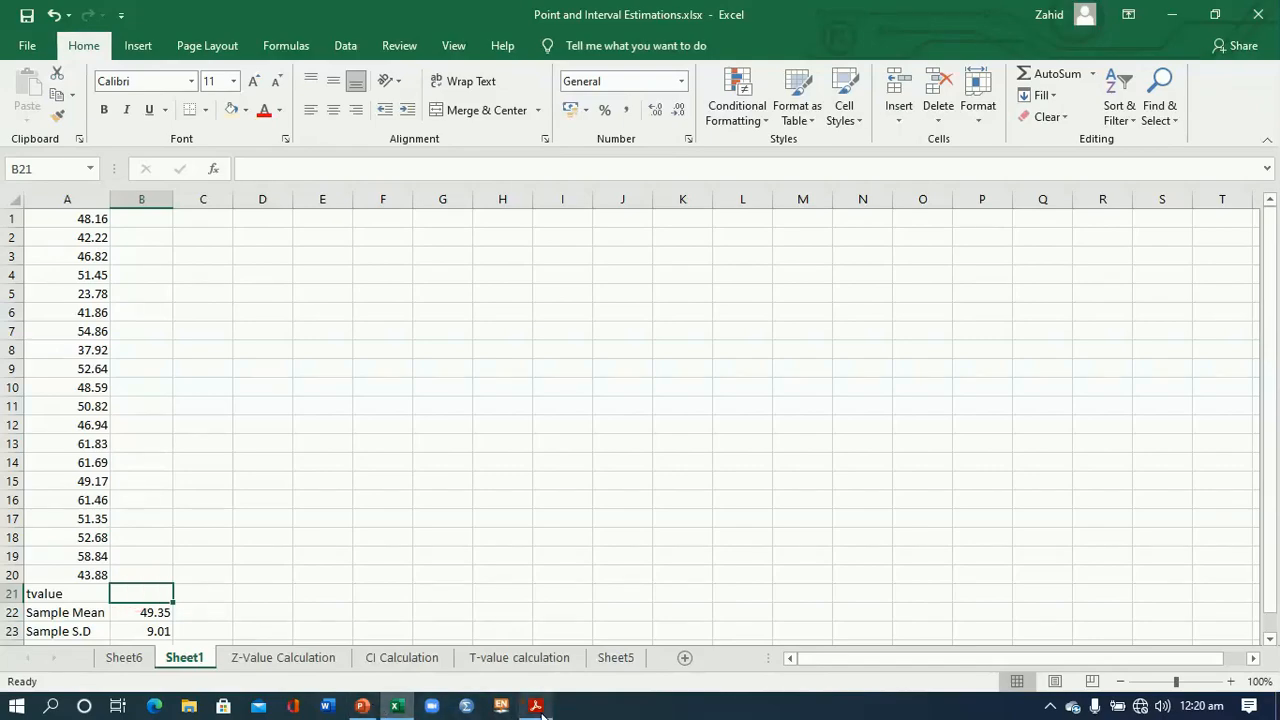
click(536, 706)
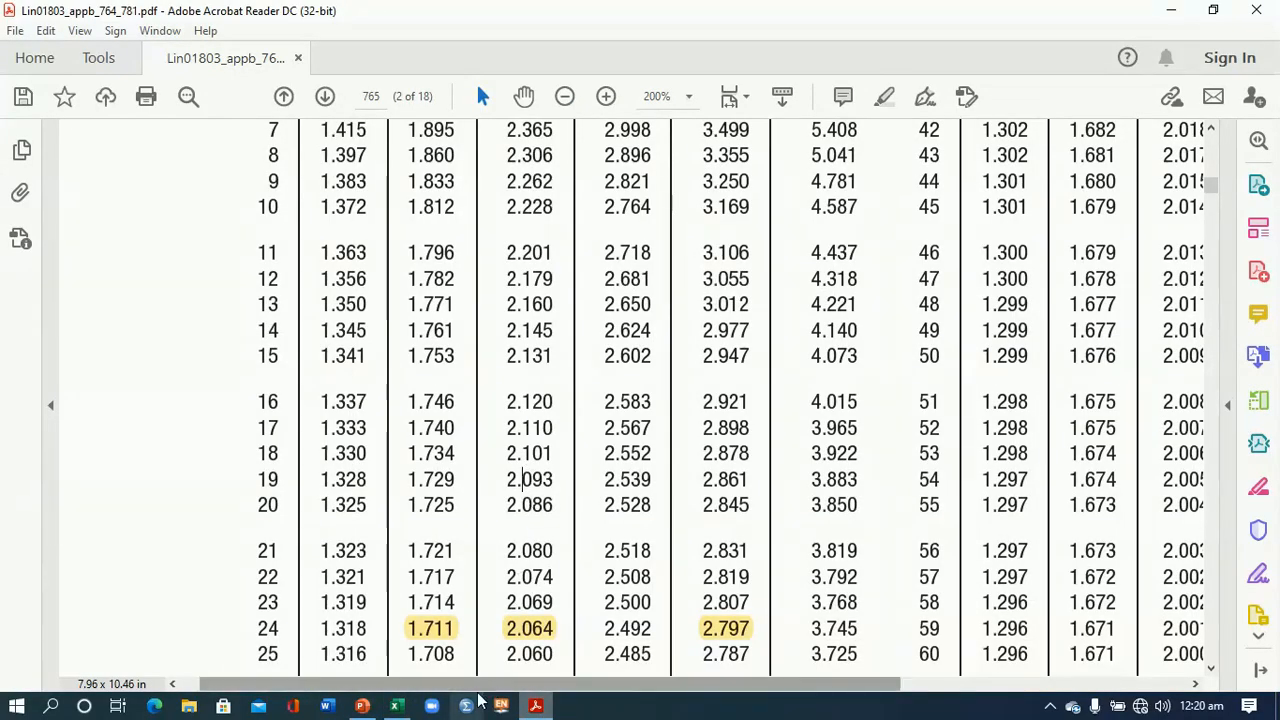
click(396, 706)
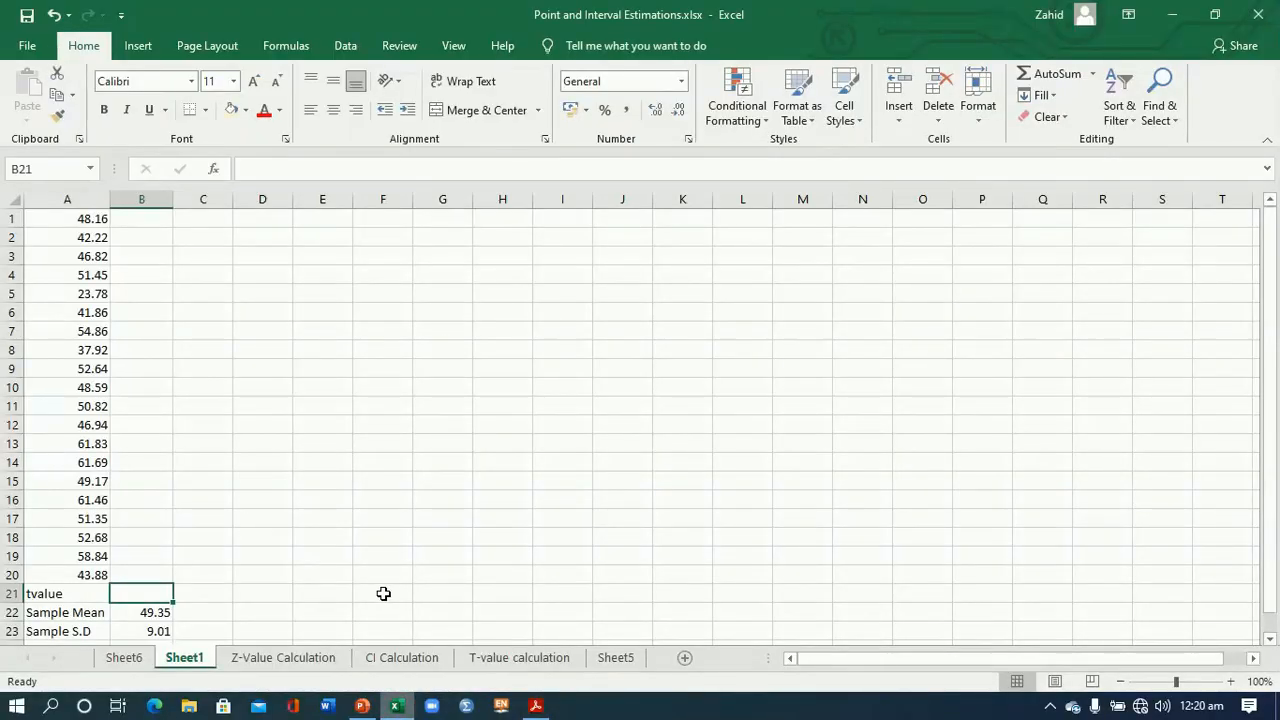
text(2.093)
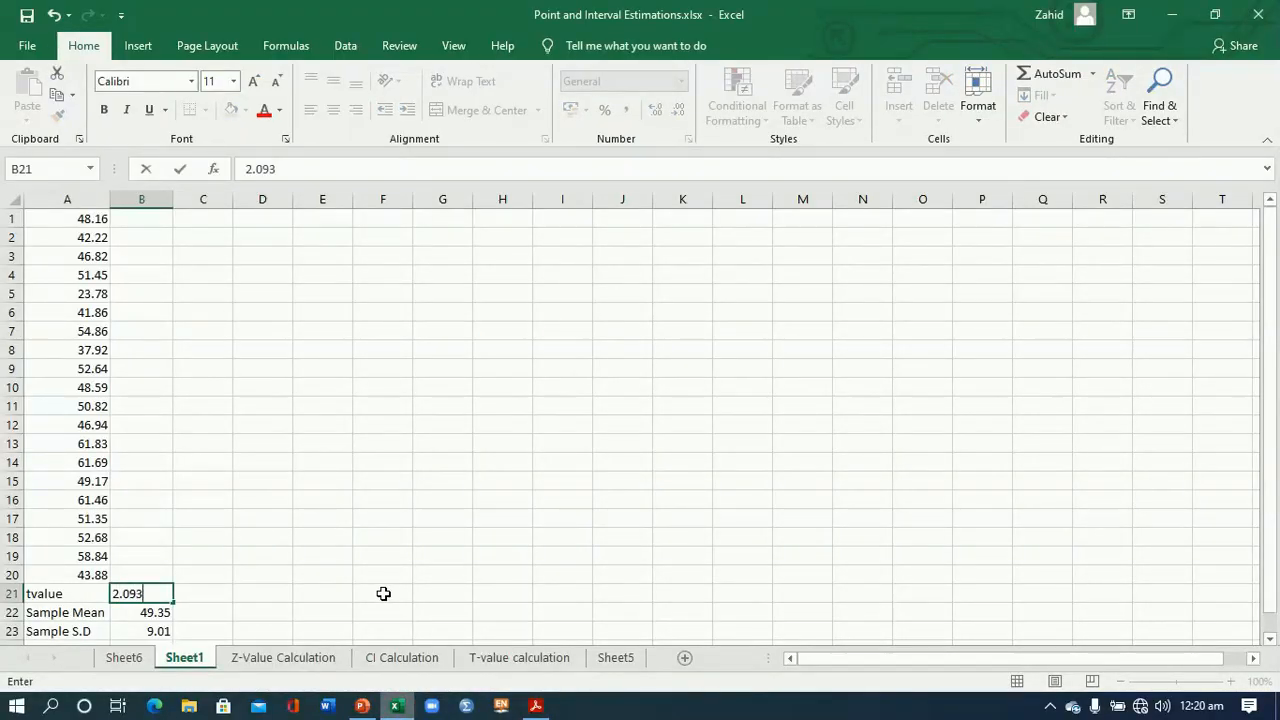
click(267, 608)
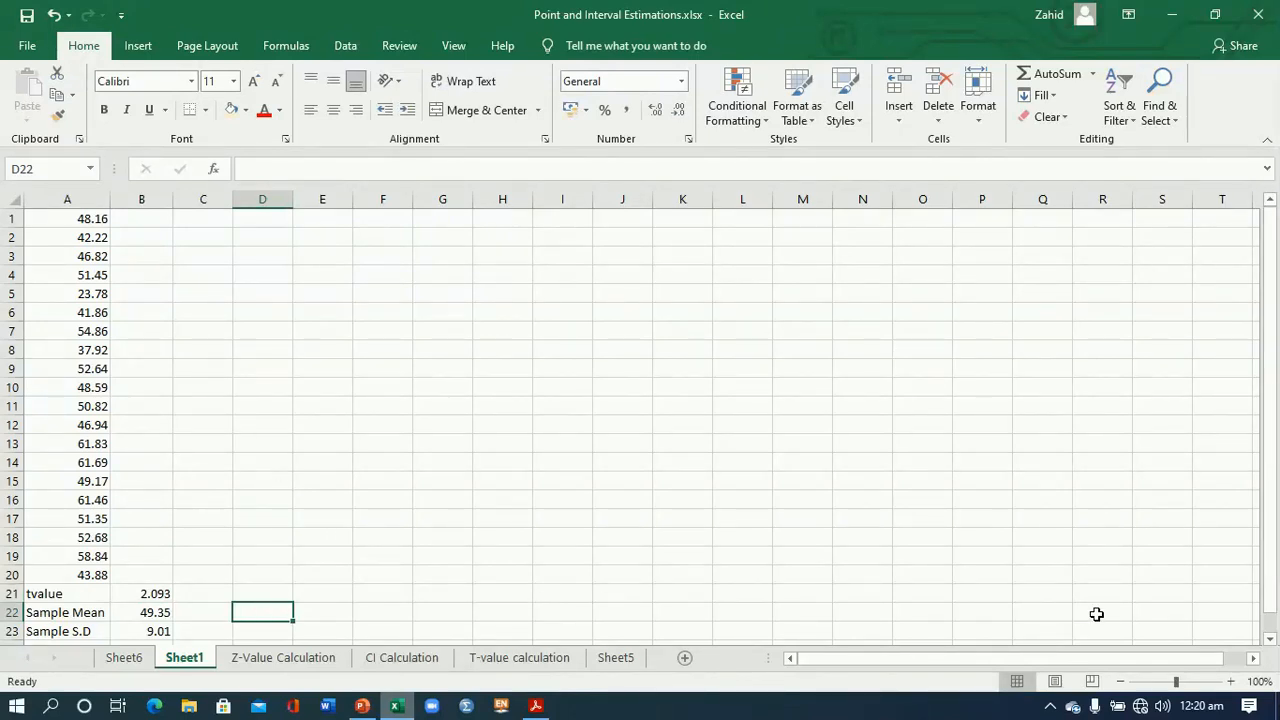
- Enter the label "Sample size (n)" in A24 with the value 20 in B24, fitting column A's width to the label
click(1267, 640)
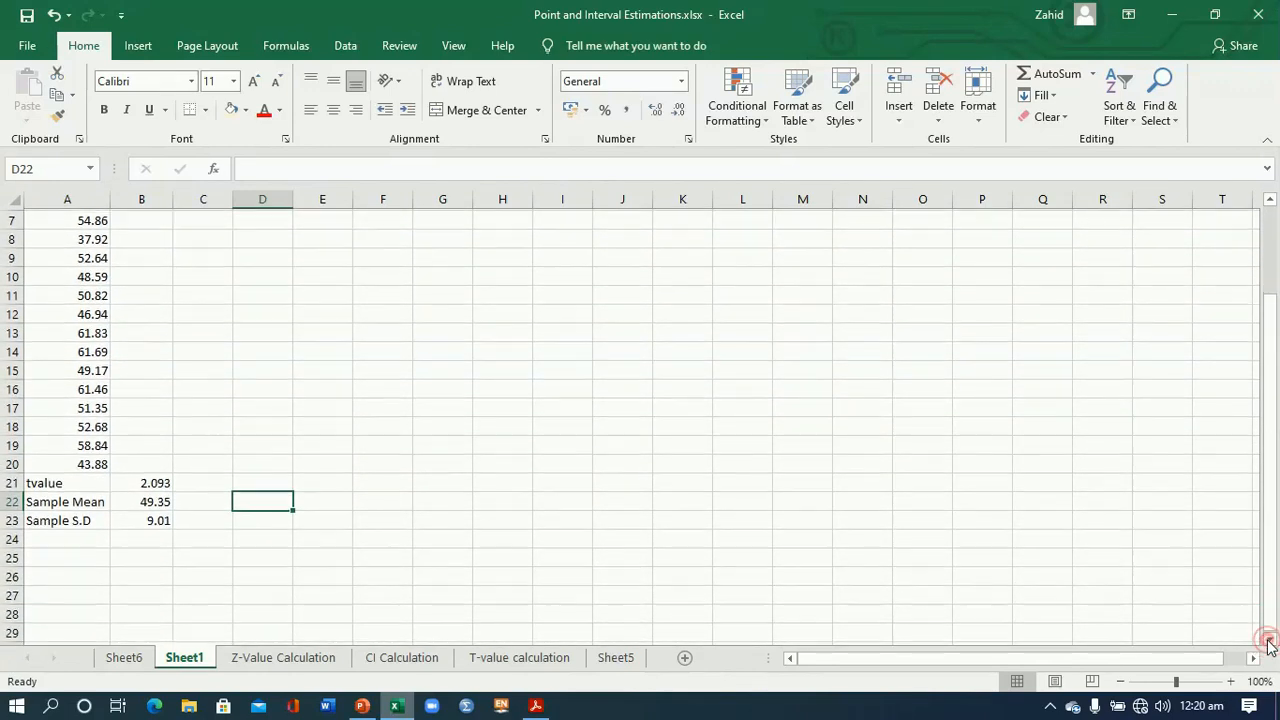
click(87, 502)
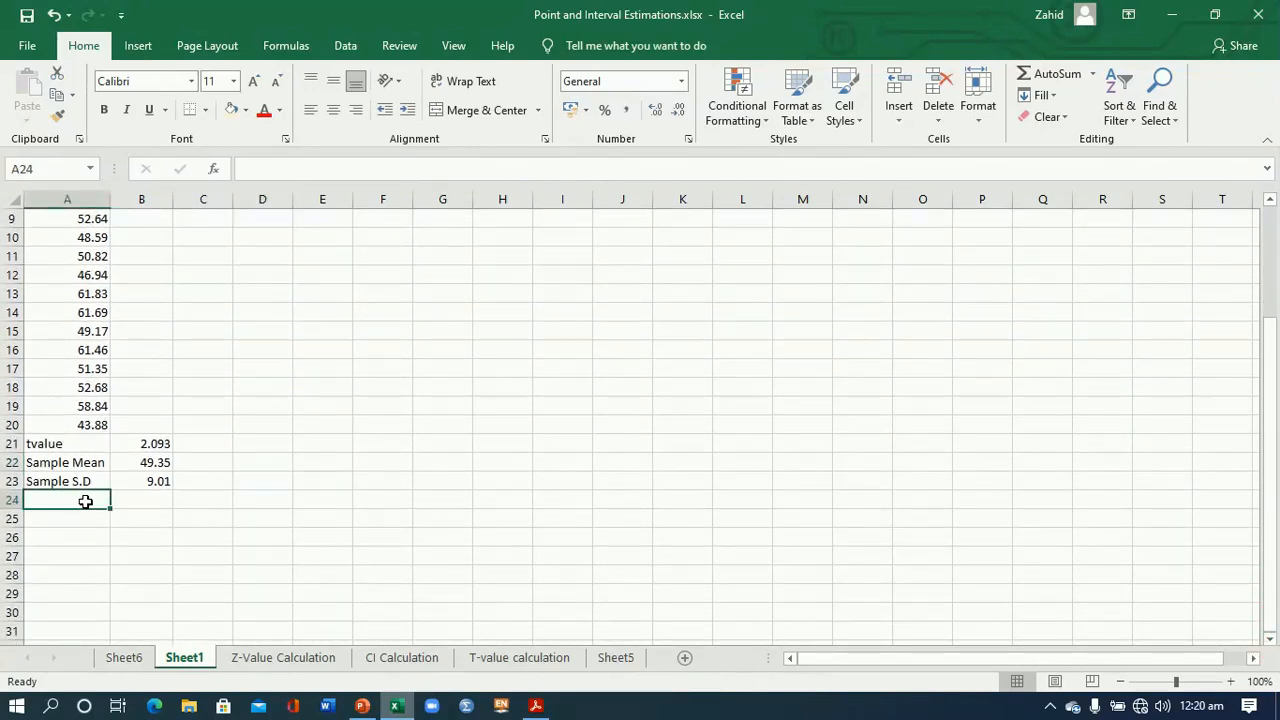
text(Sample si)
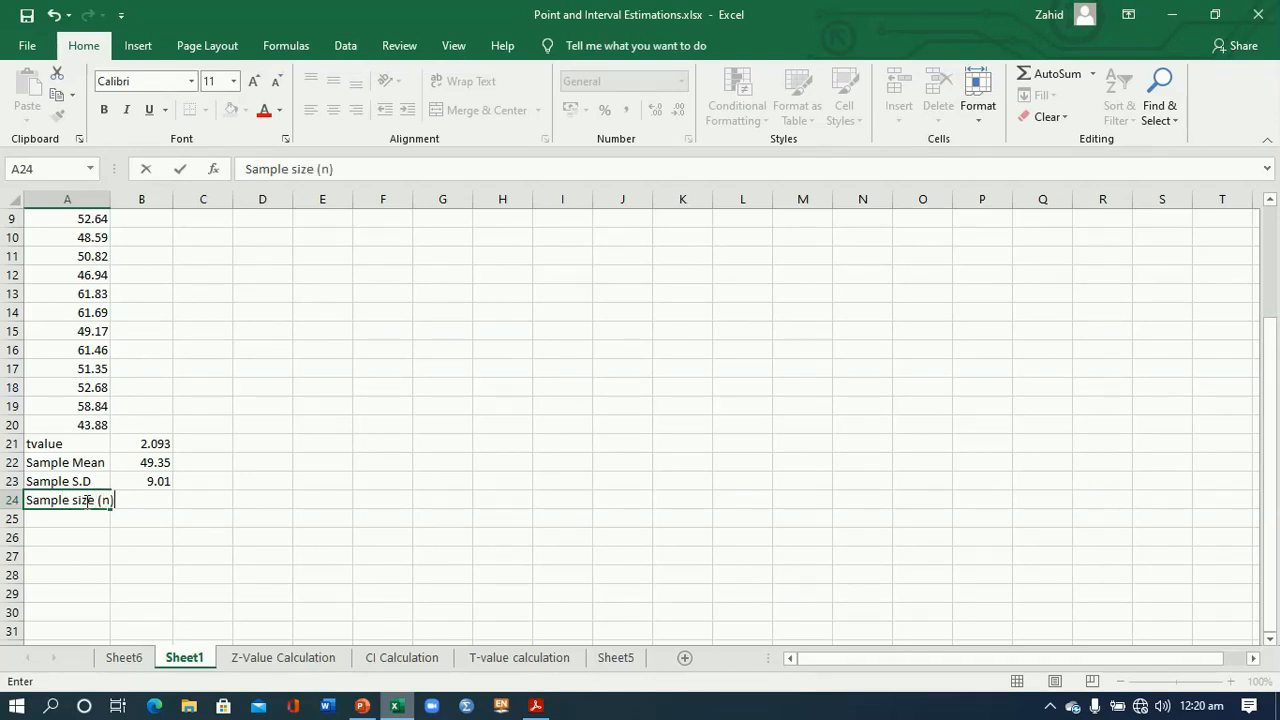
text(ze (n))
click(151, 501)
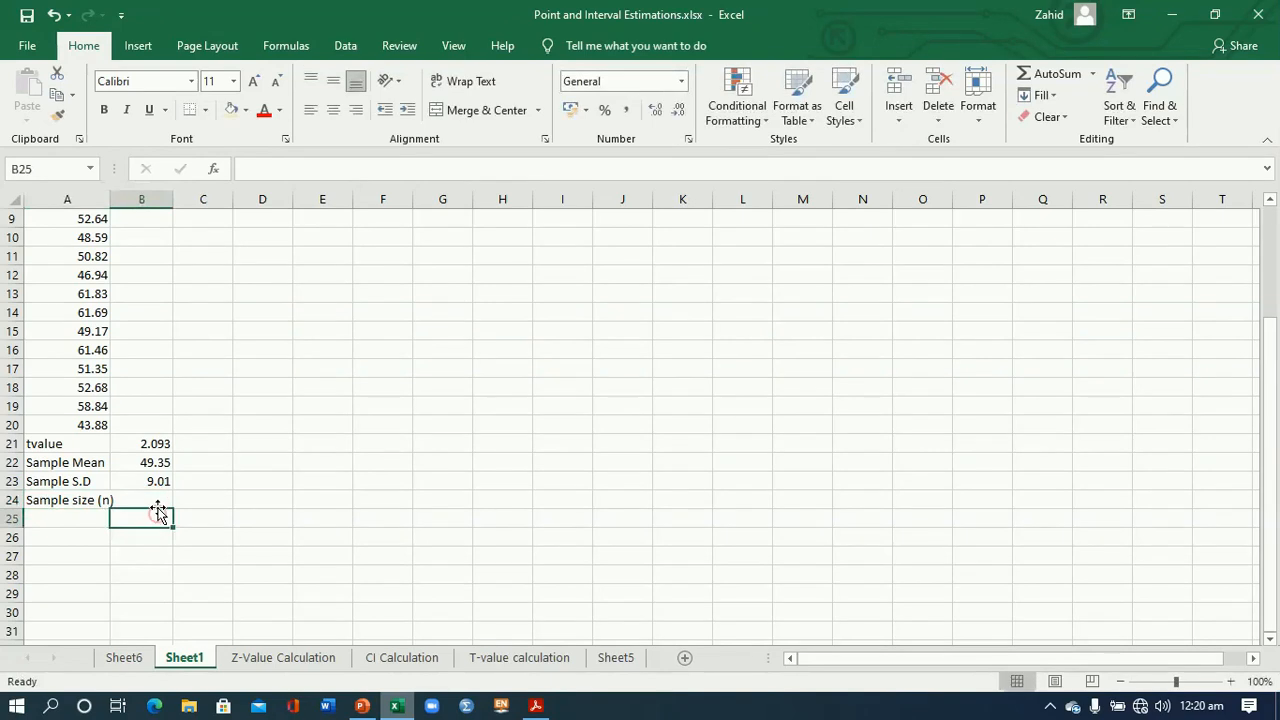
text(20)
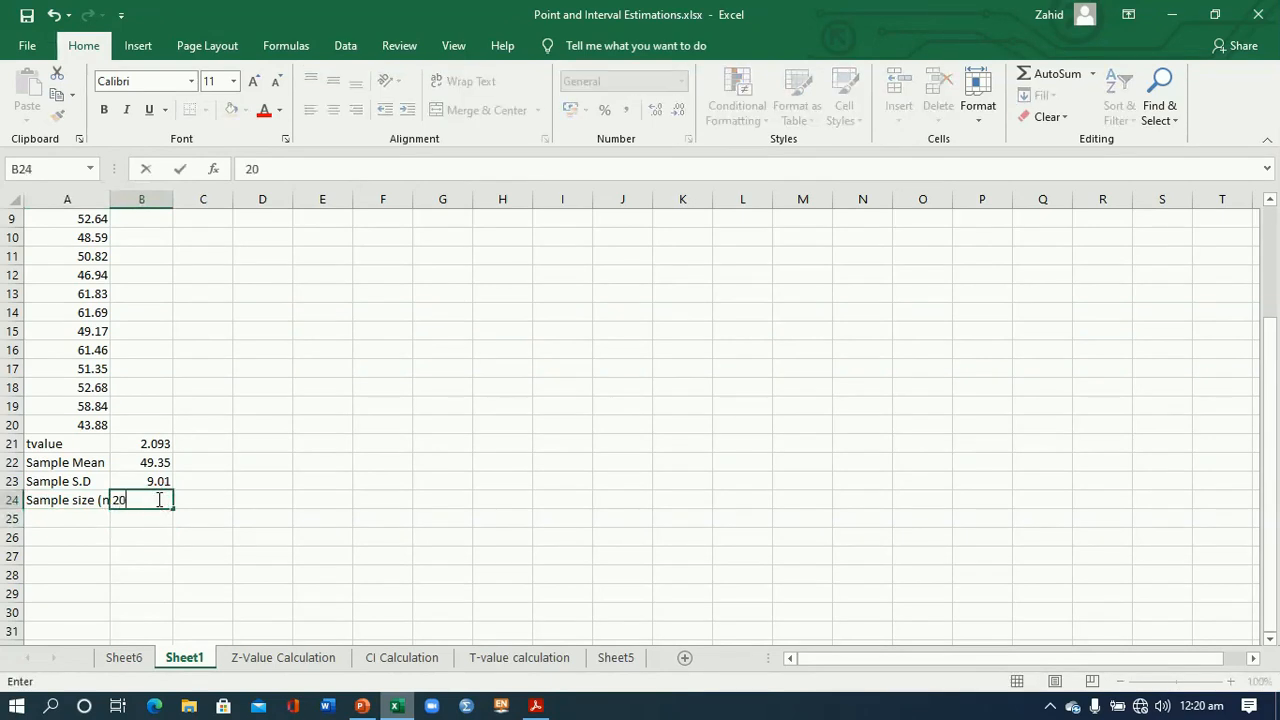
click(150, 550)
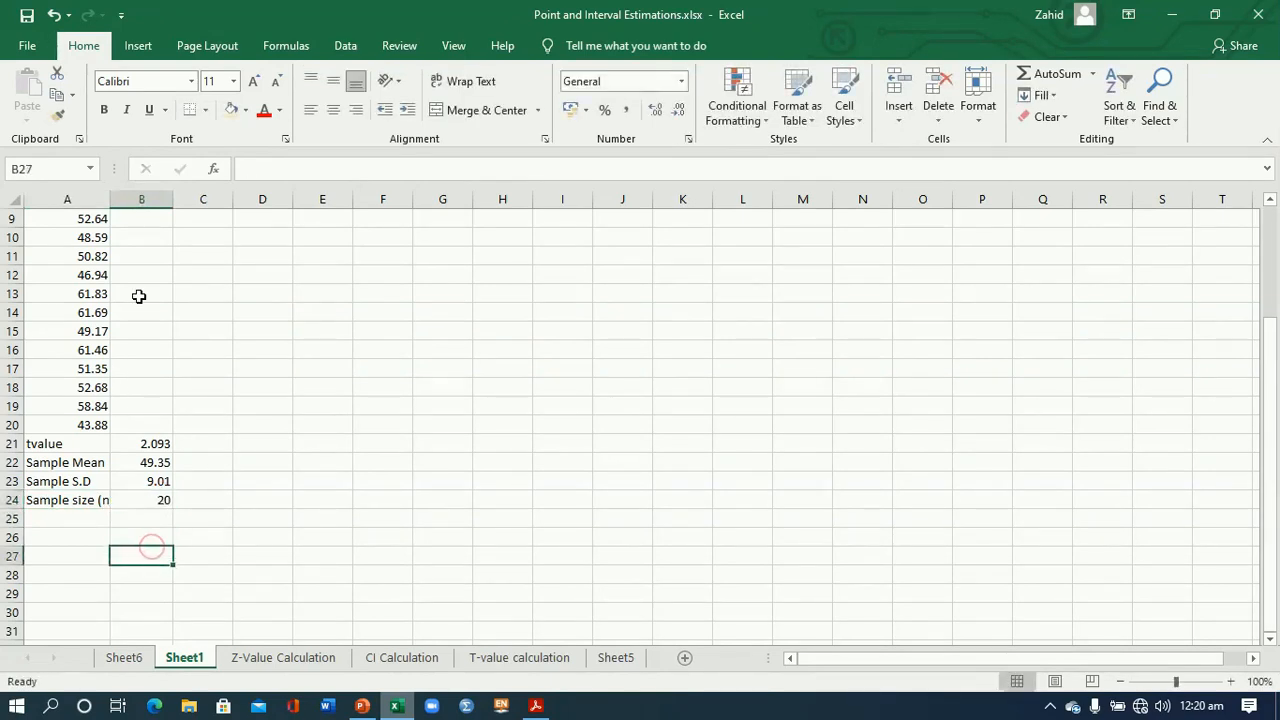
double_click(111, 208)
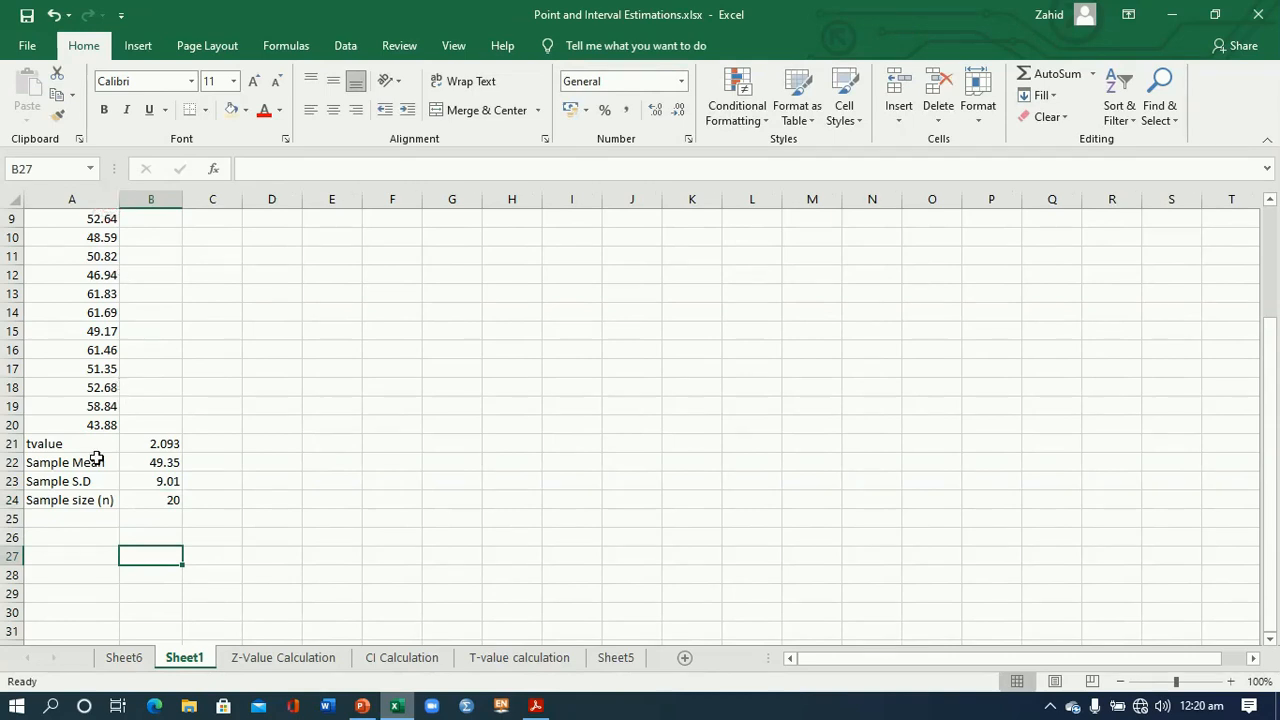
- Enter the label "sq.root of n" in A25 and compute it in B25 with =SQRT(B24)
click(75, 519)
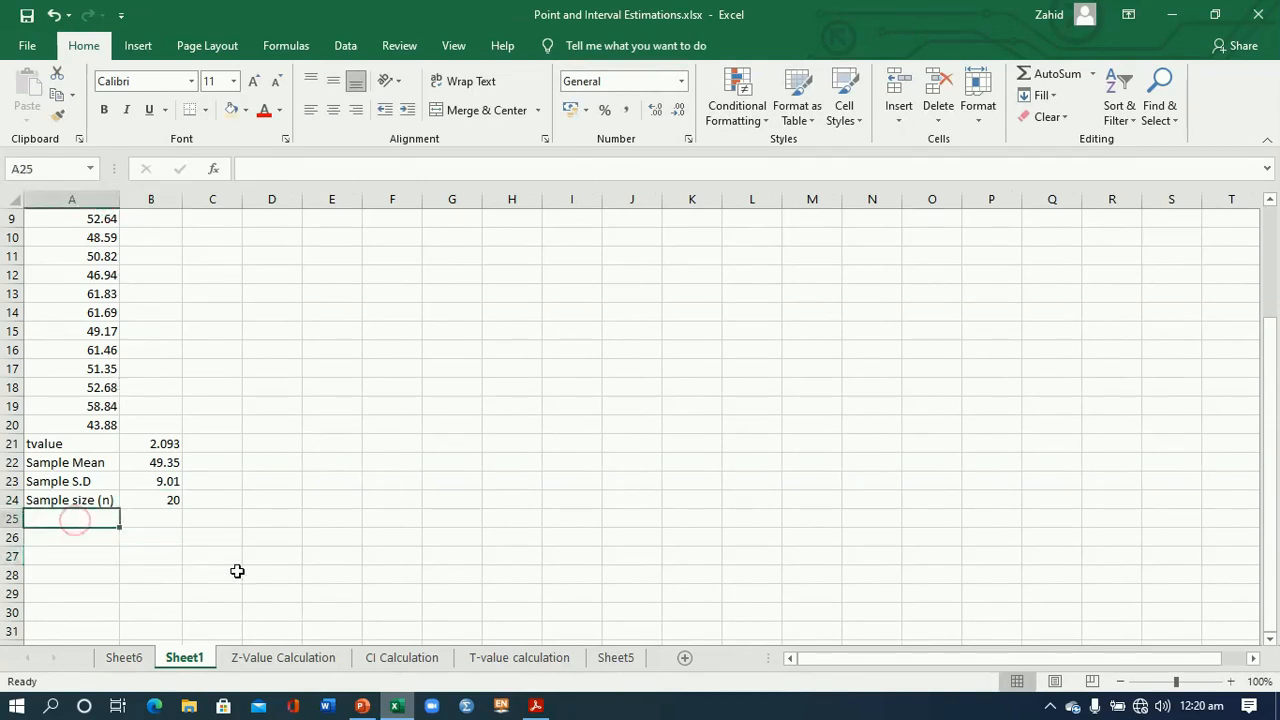
text(sq)
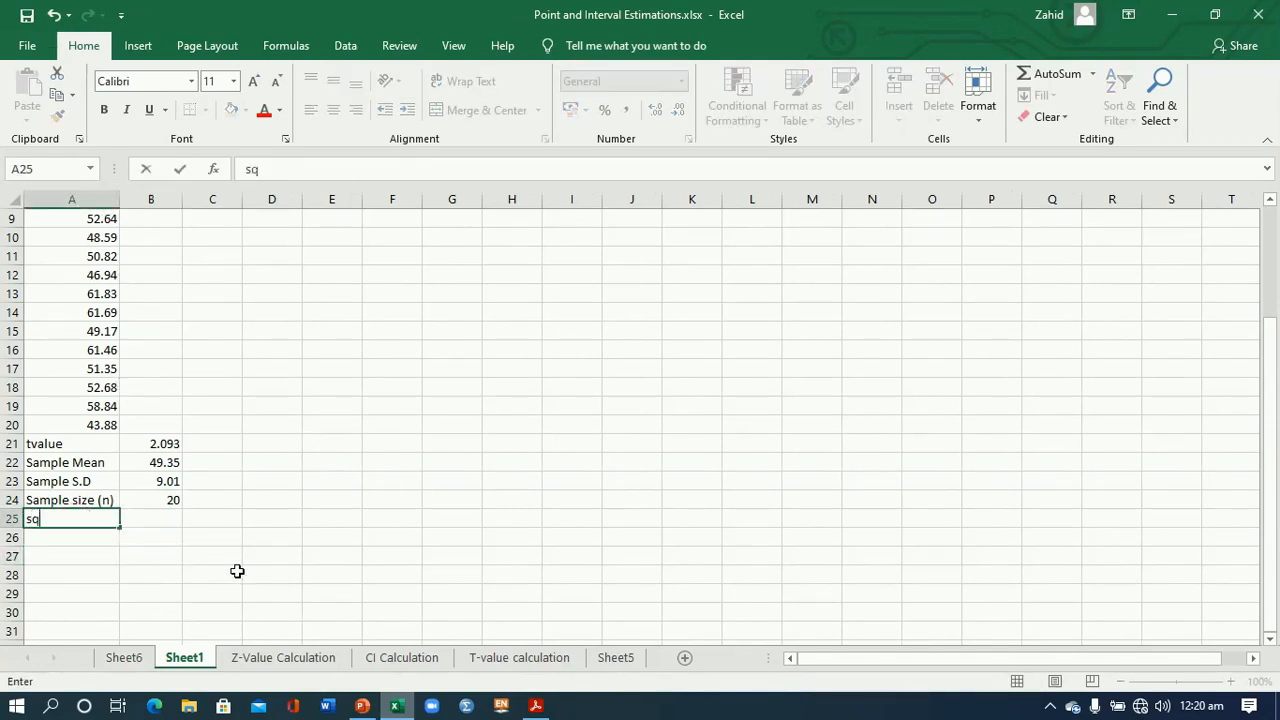
text(.root of n)
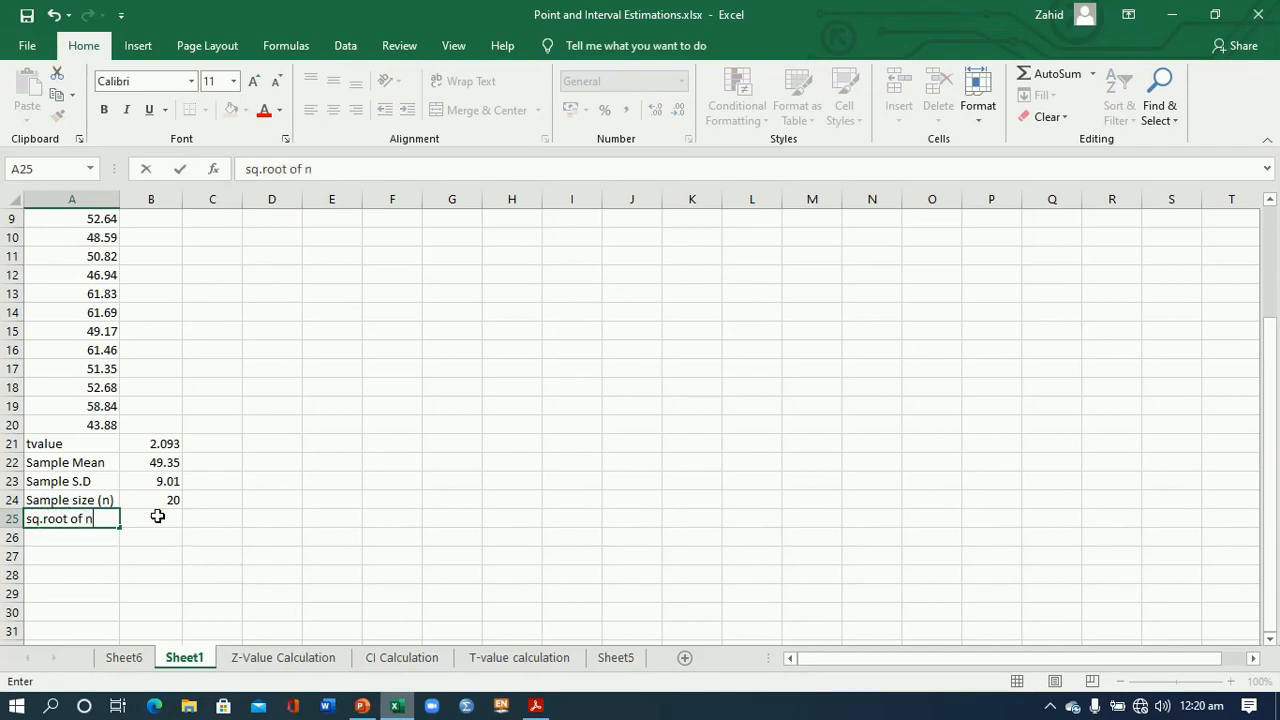
click(159, 517)
text(=sq)
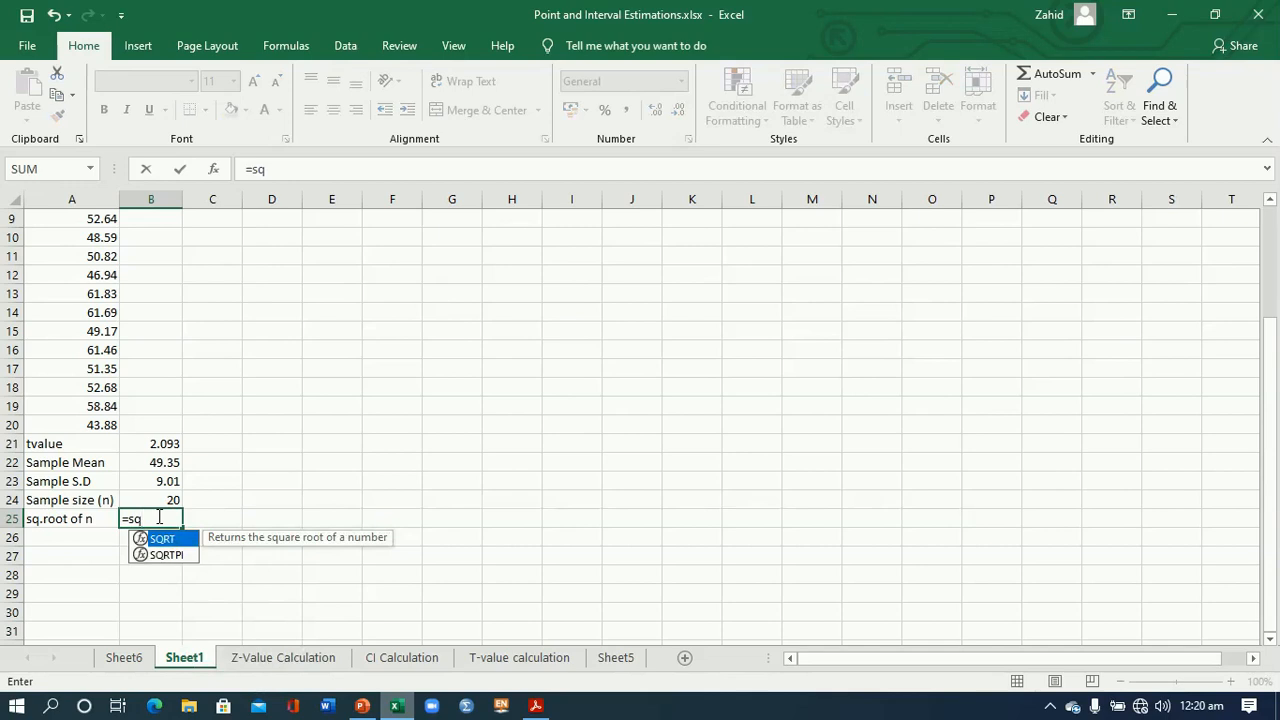
double_click(160, 541)
click(168, 497)
text())
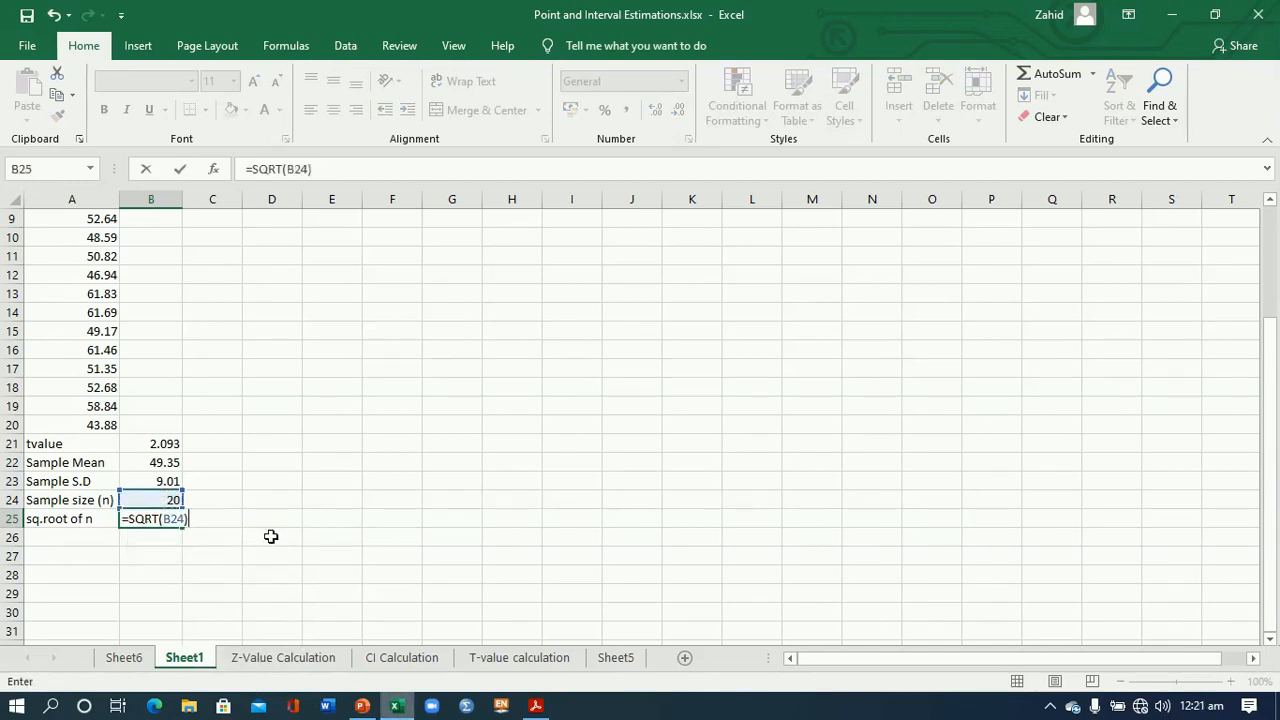
key(Return)
- Format the square root of n in B25 to show two decimal places
click(152, 521)
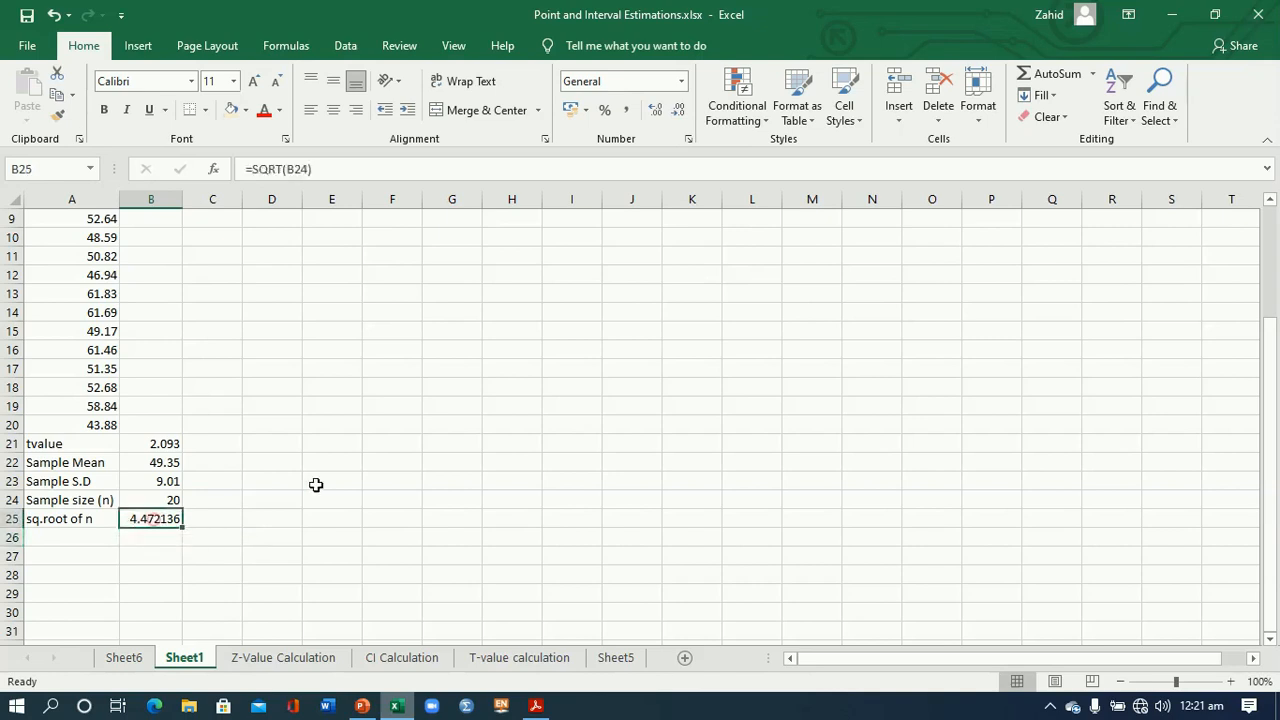
click(672, 112)
click(672, 112)
click(672, 112)
click(672, 112)
click(672, 112)
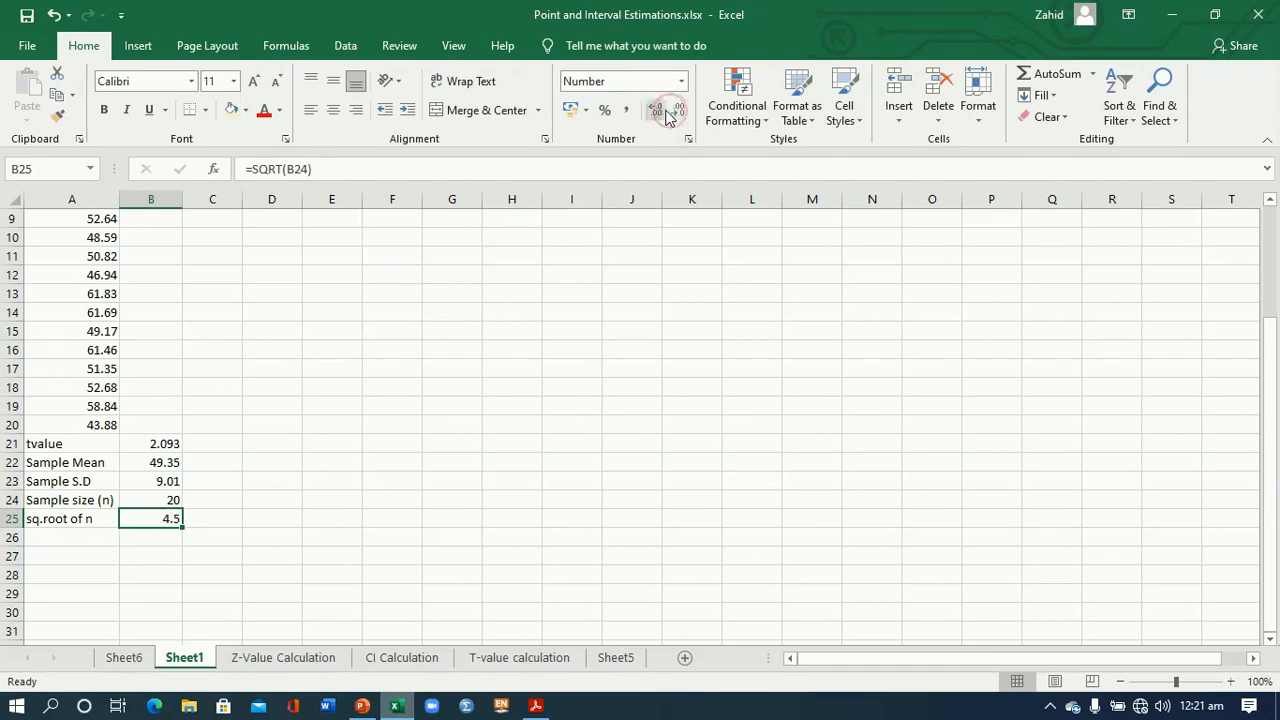
click(655, 110)
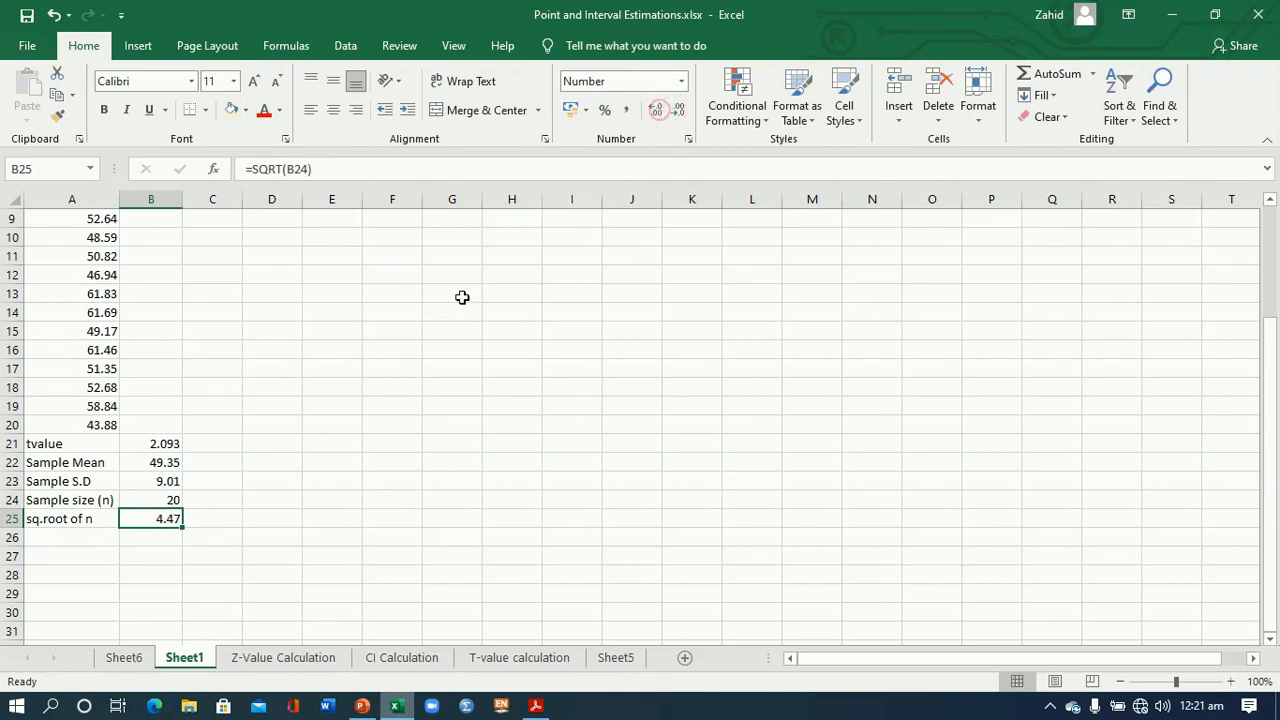
- Extend the standard deviation label in A23 to read "Sample S.D (S)"
click(104, 534)
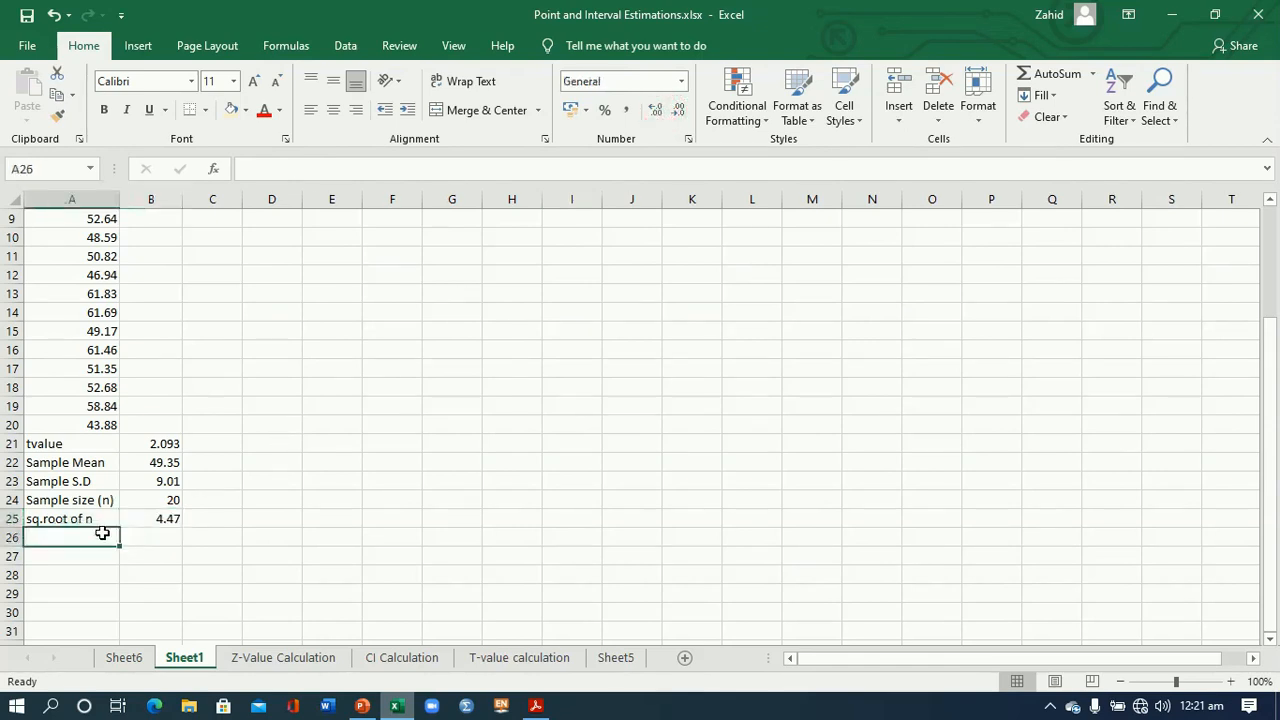
double_click(108, 483)
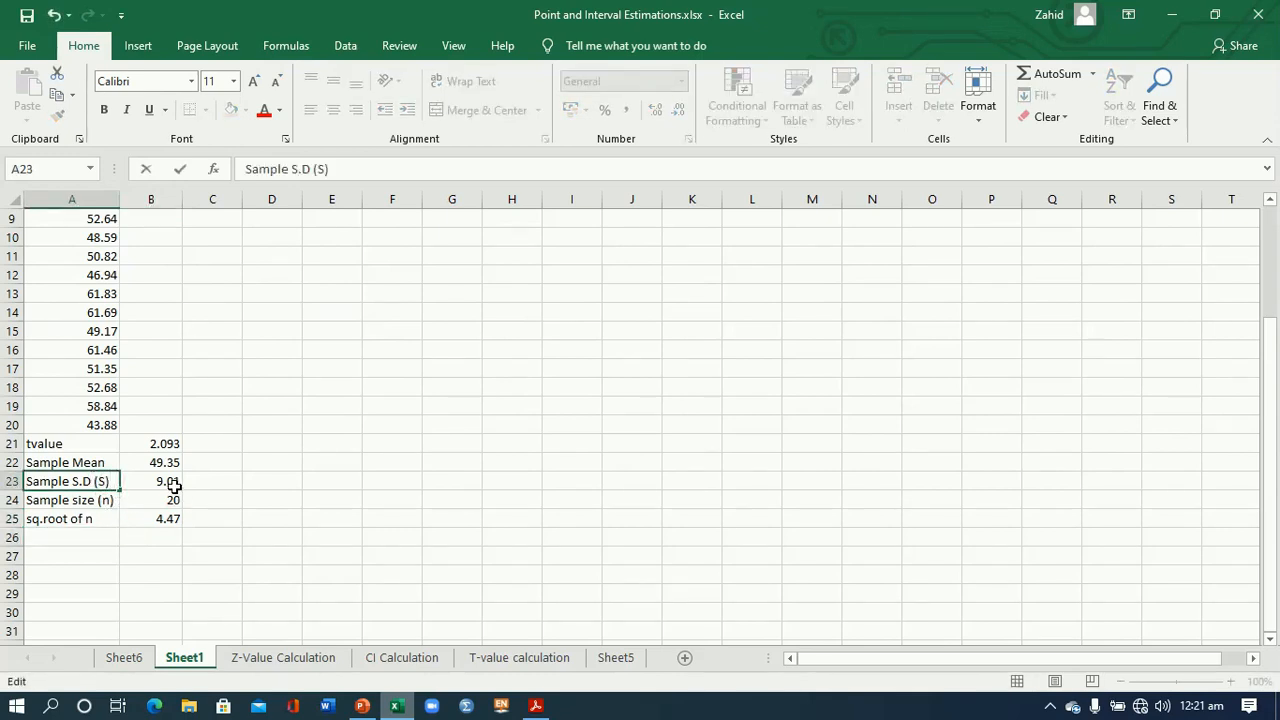
click(170, 481)
click(172, 518)
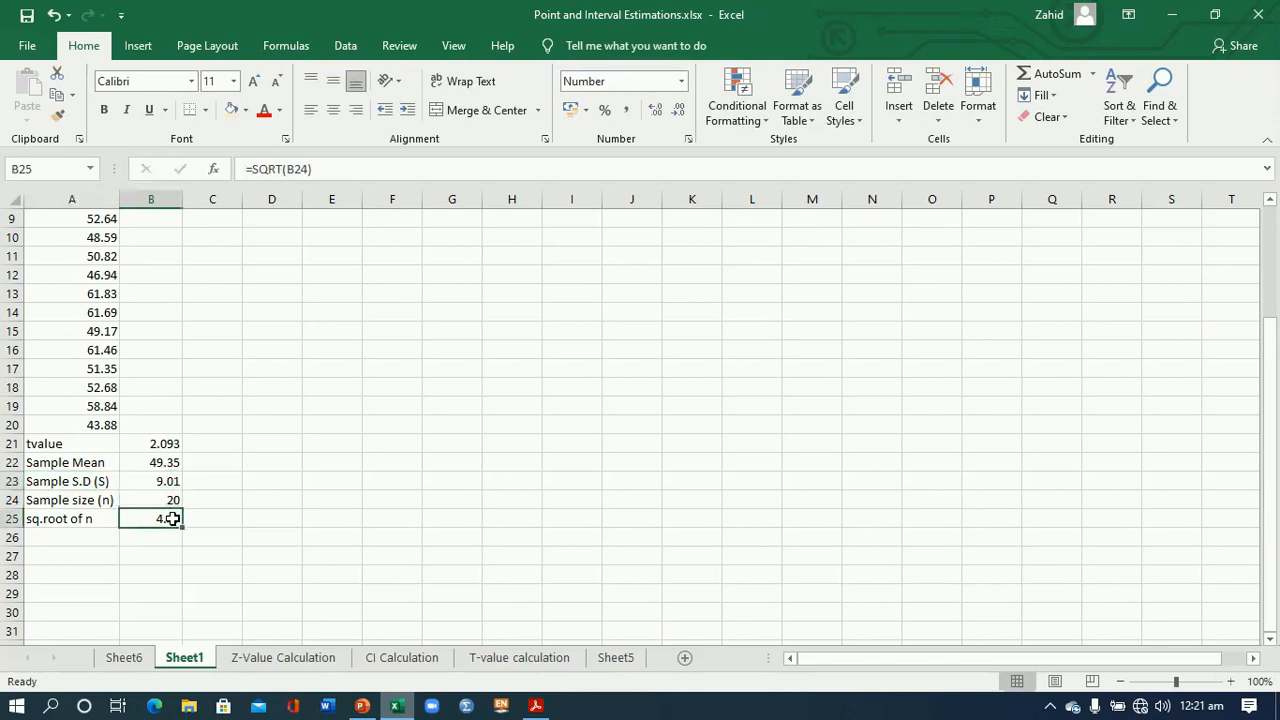
- Enter the label "Standard Error of Mean" in A26 and fit column A's width to it
click(94, 537)
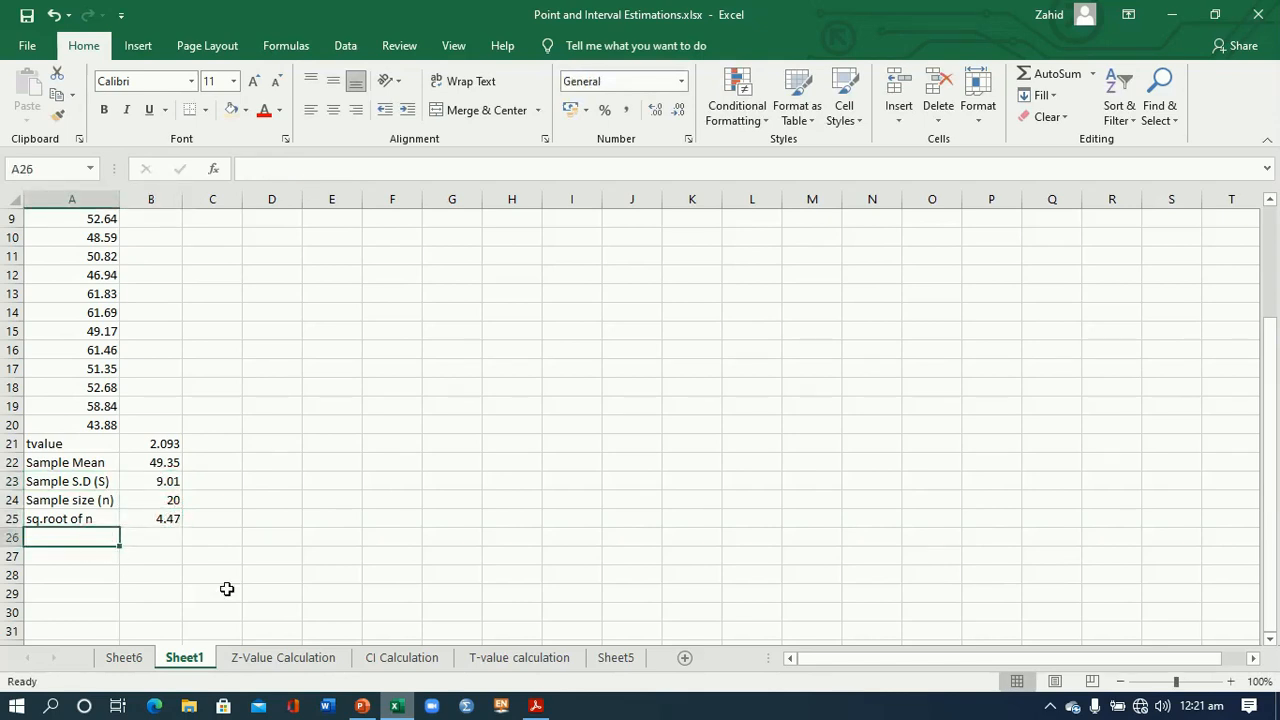
text(Standard Error of Mean)
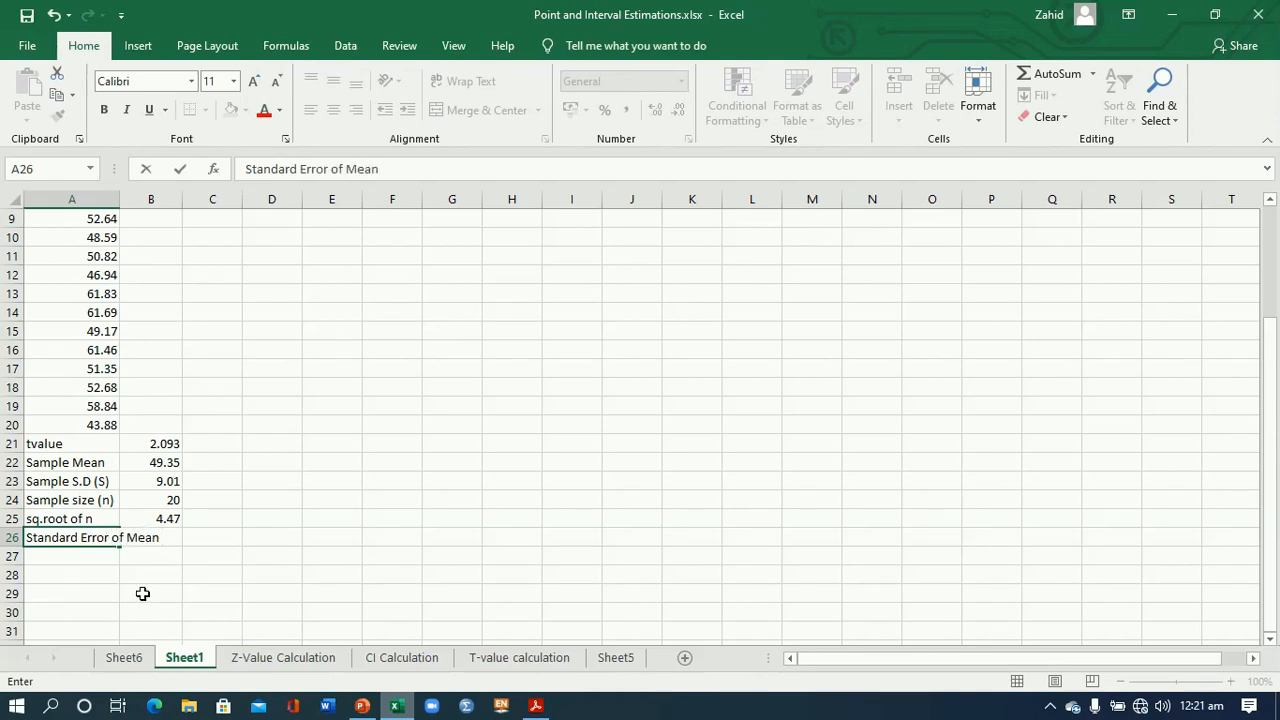
click(143, 594)
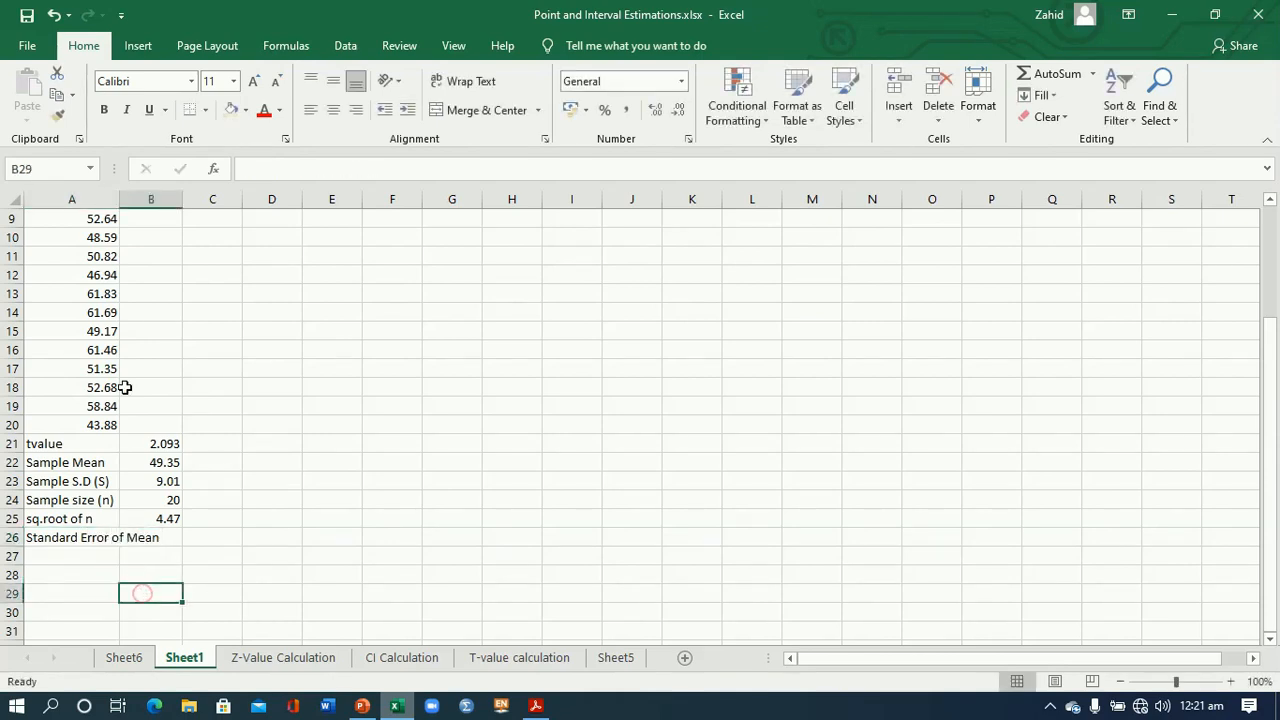
double_click(120, 199)
- Calculate the standard error of the mean in B26 with the formula =B23/B25
click(212, 535)
text(=)
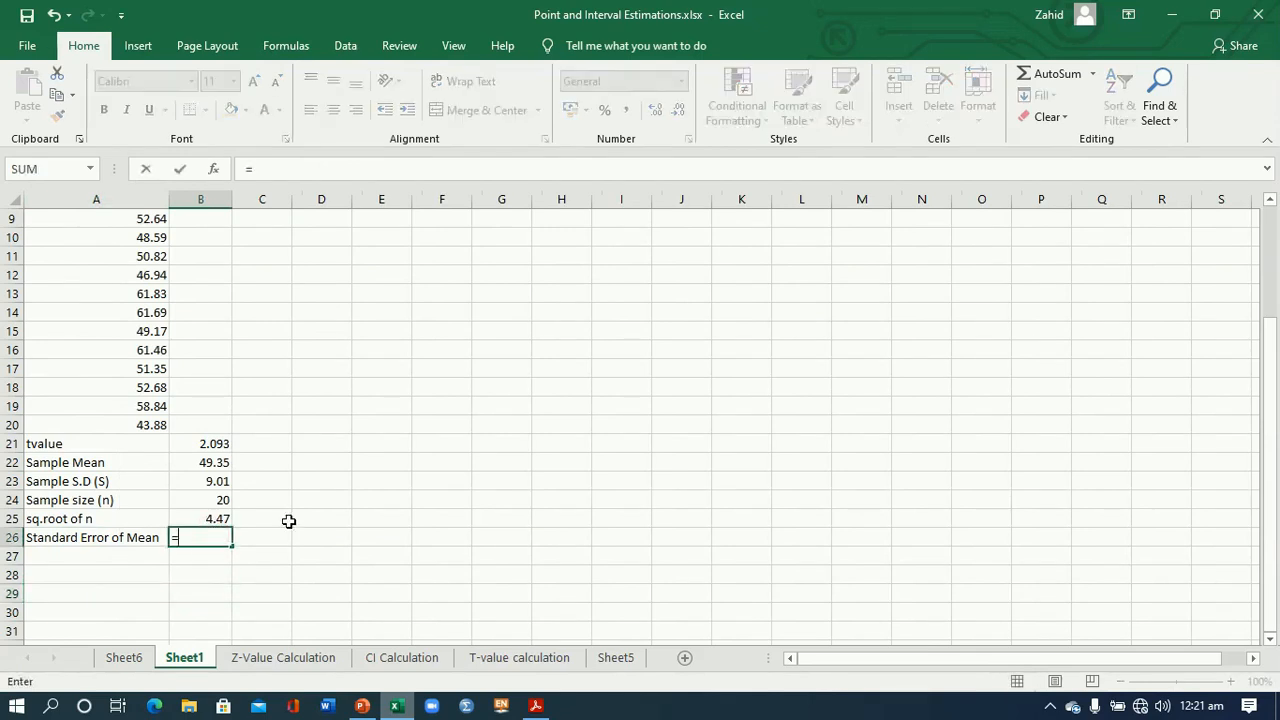
click(213, 481)
text(/)
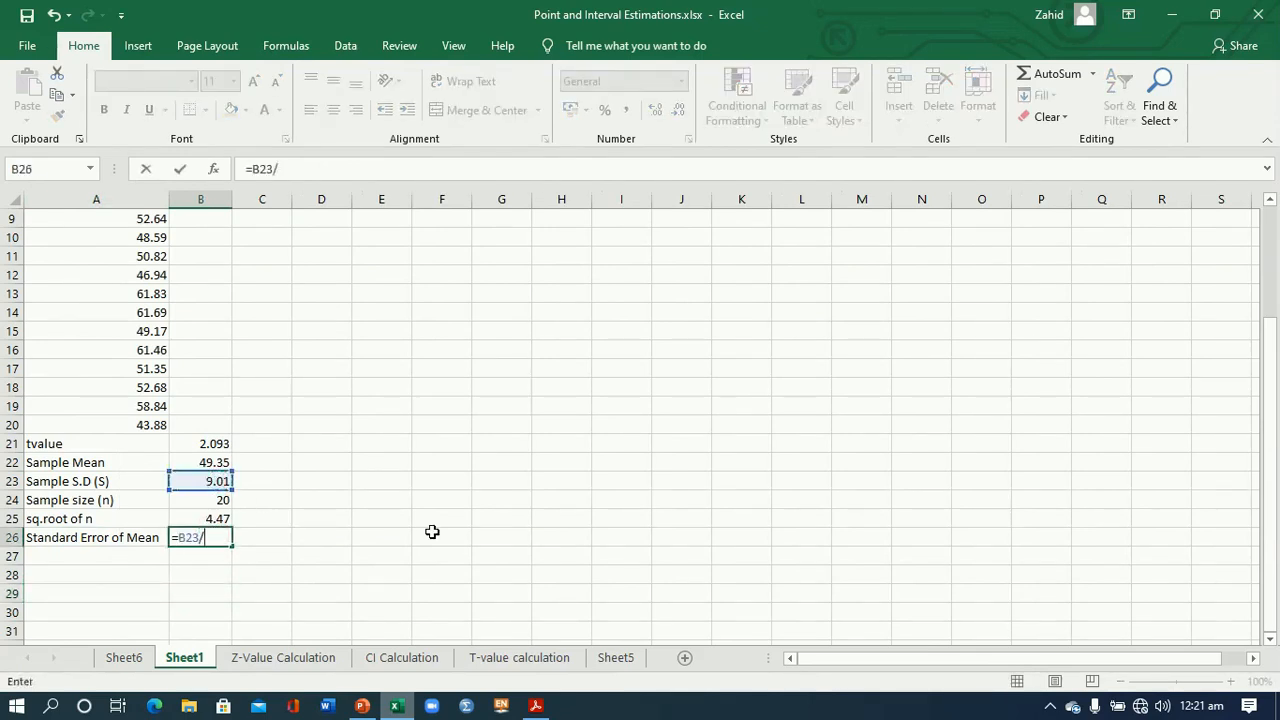
click(218, 519)
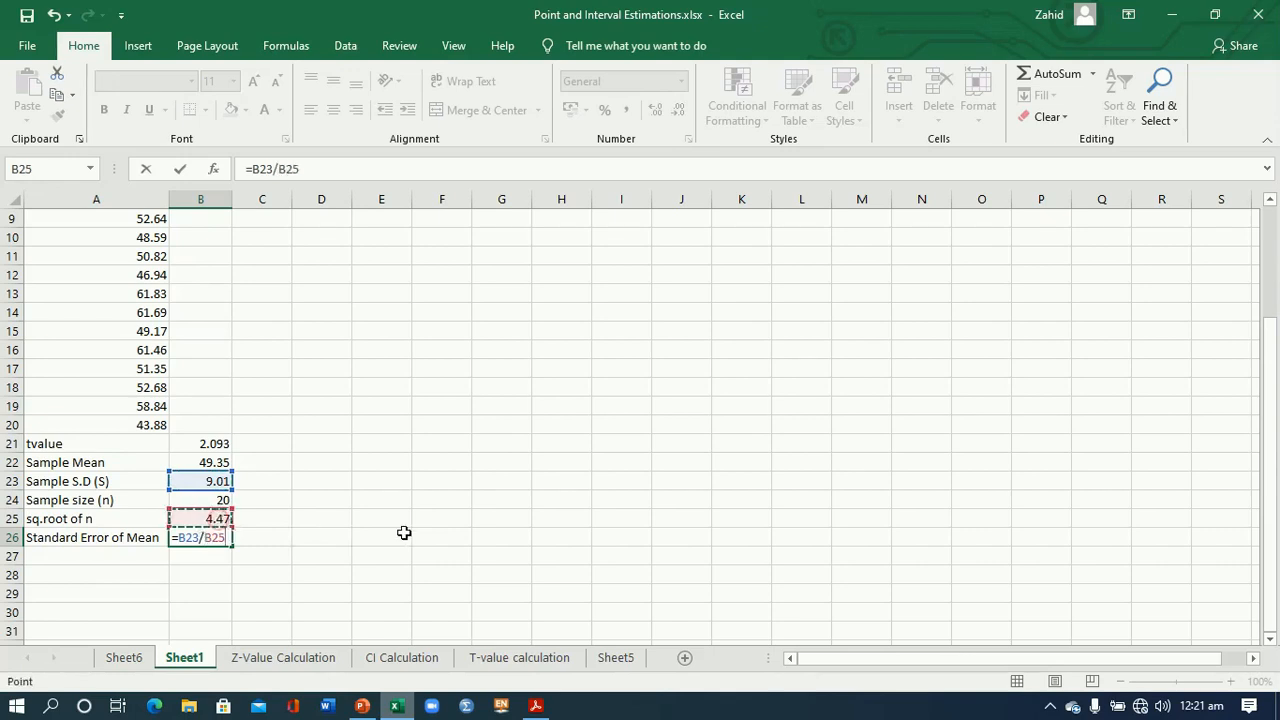
key(Return)
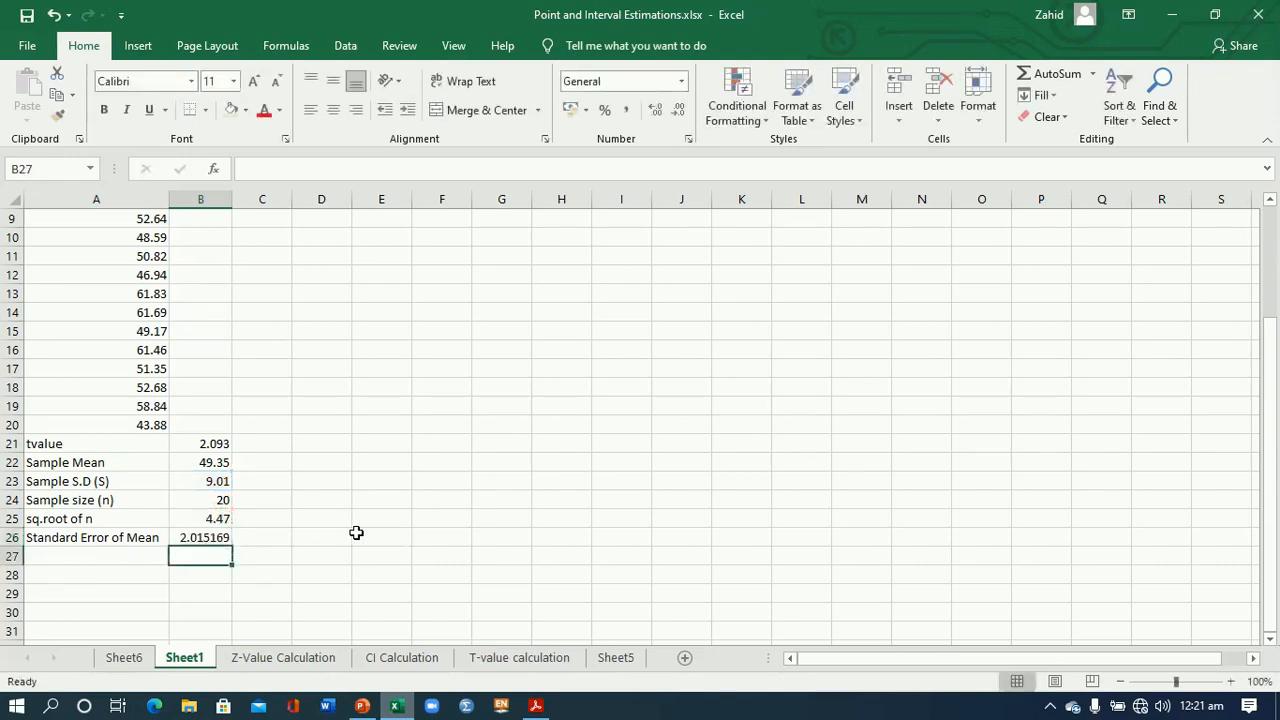
click(193, 537)
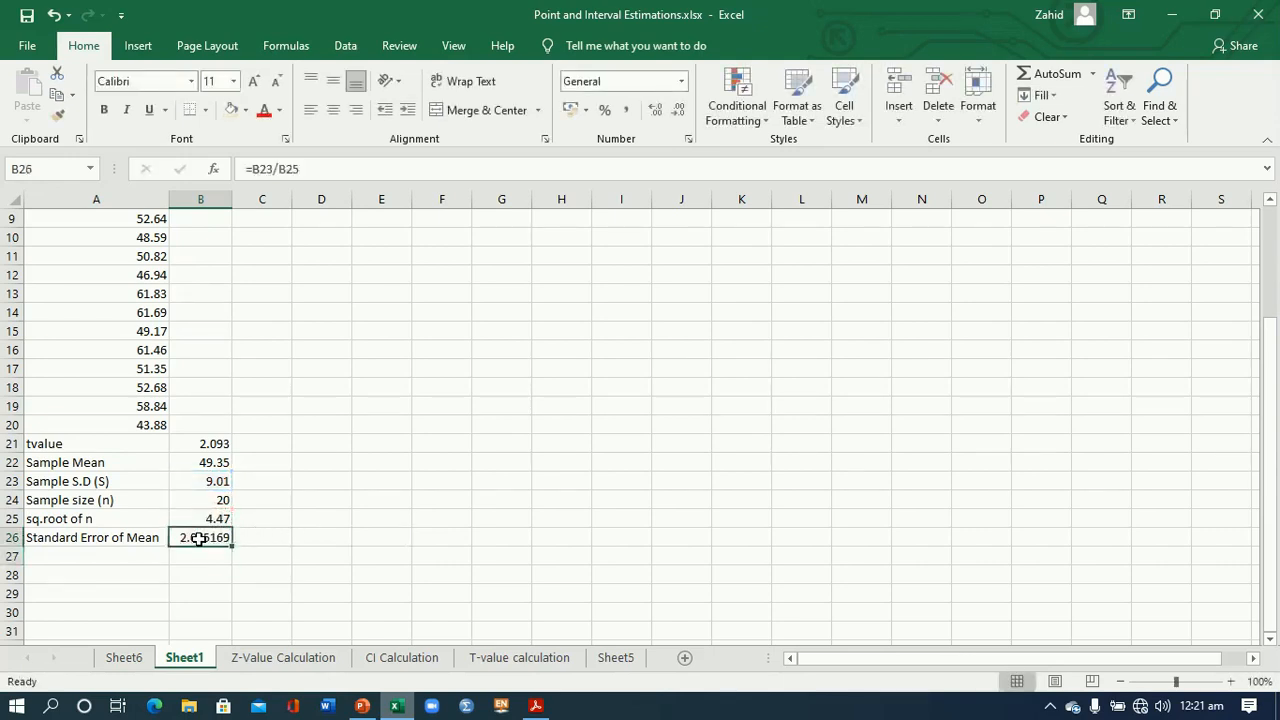
- Enter the label "Standard Error of Mean * tvalue" in A27 and widen column A to fit it
click(115, 557)
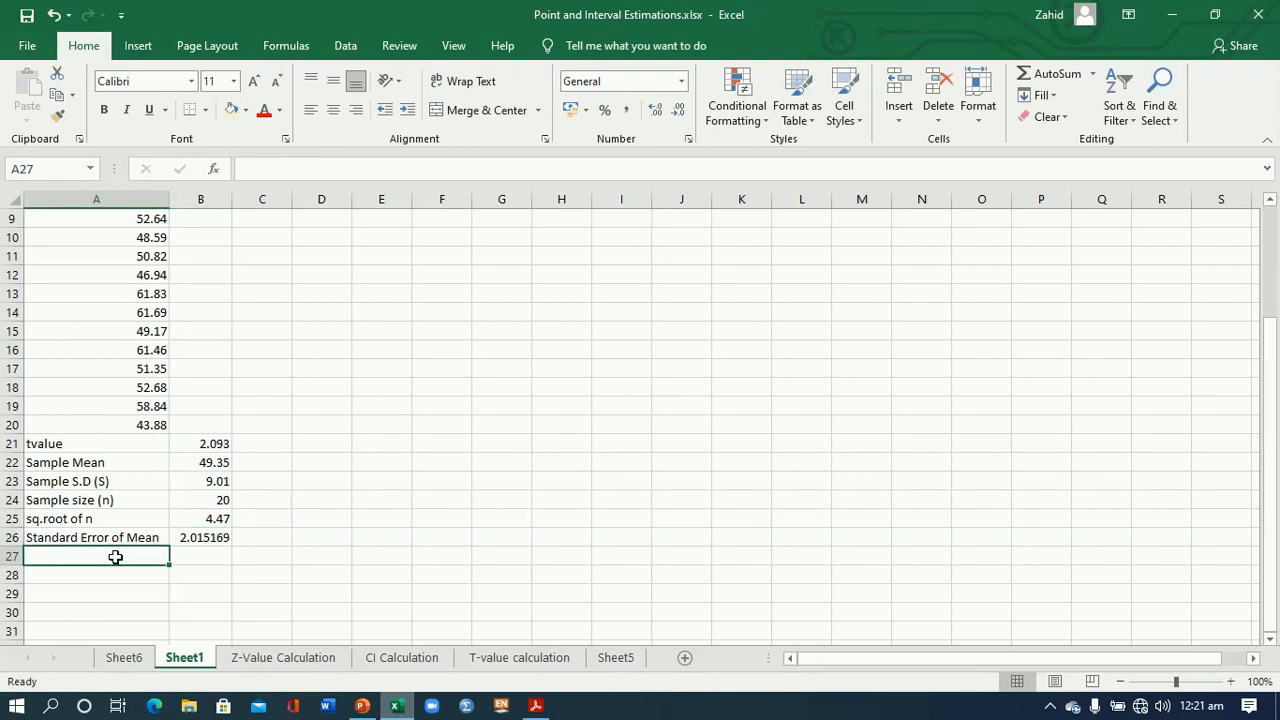
text(Standard Error of Mean * tvalue)
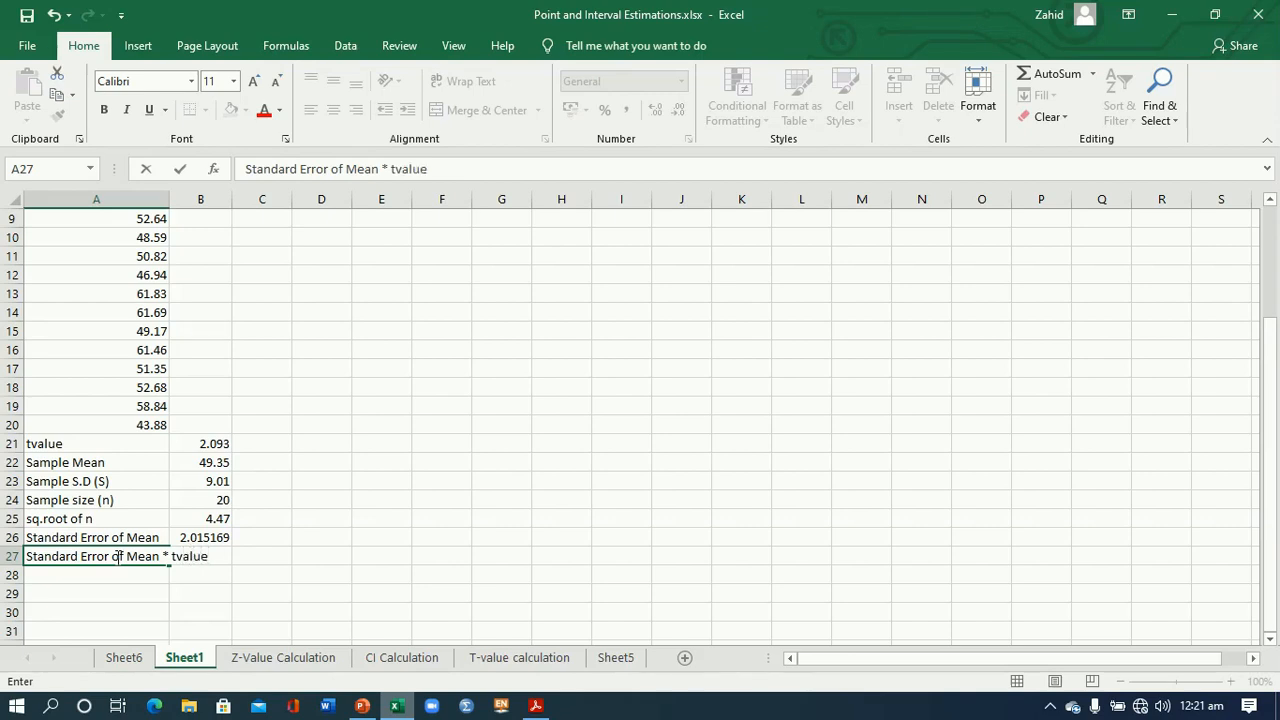
click(200, 588)
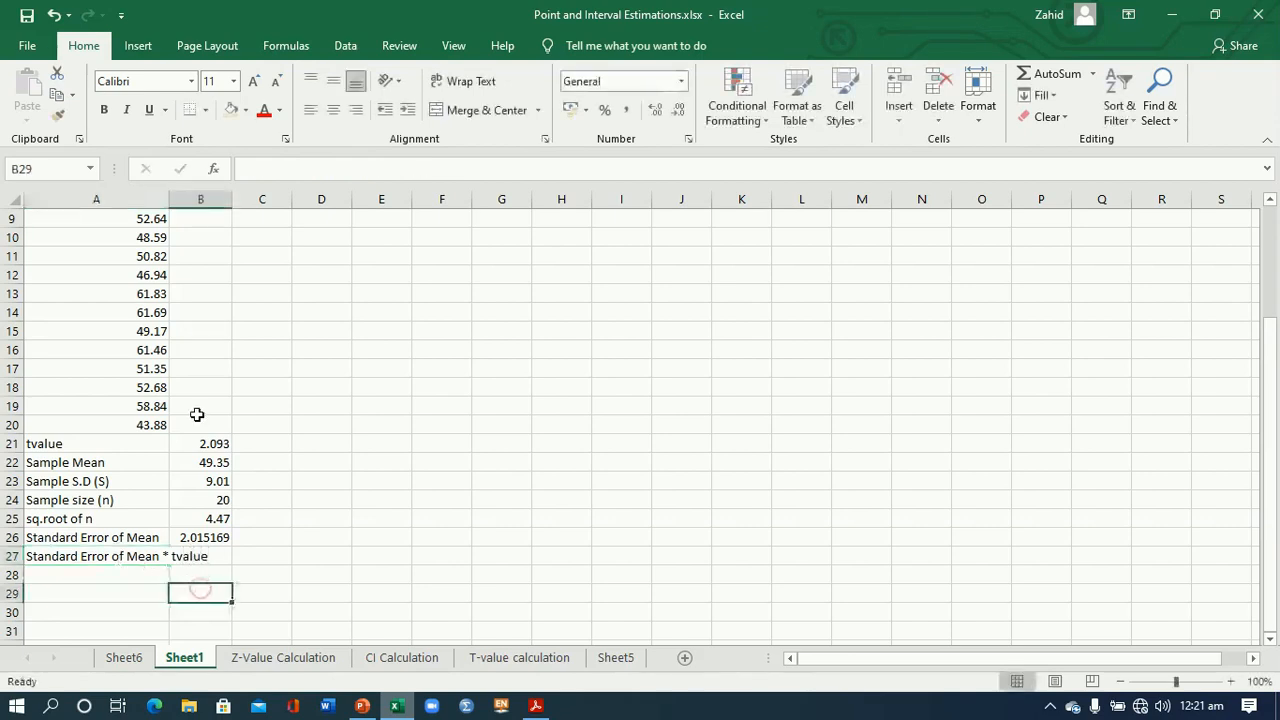
double_click(170, 190)
- Multiply the standard error by the t value in B27 with the formula =B26*B21
click(241, 555)
text(=)
click(247, 537)
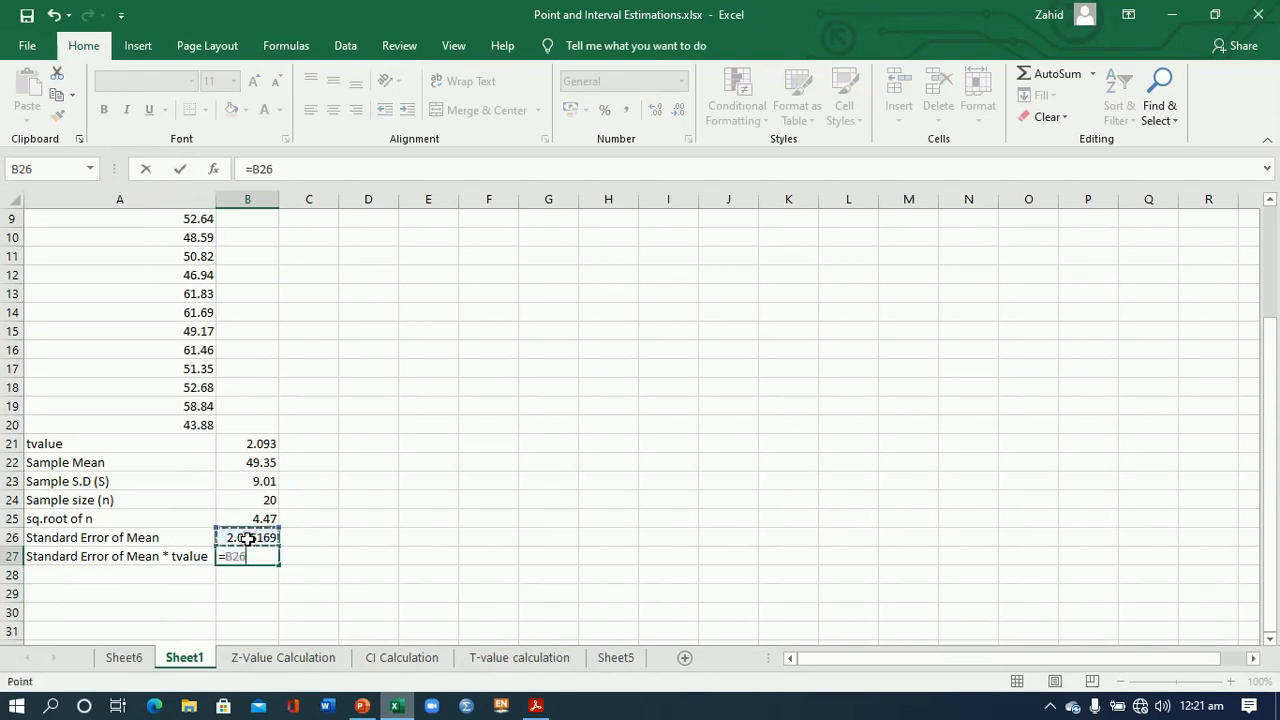
text(*)
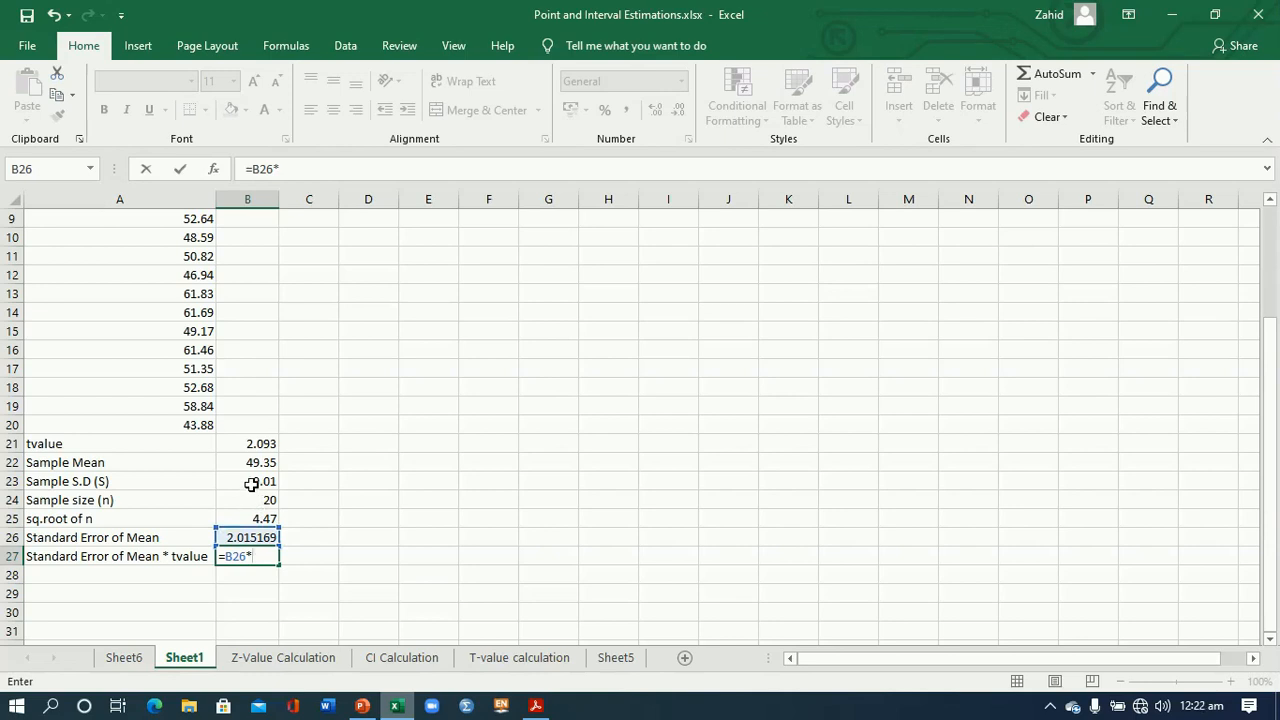
click(255, 444)
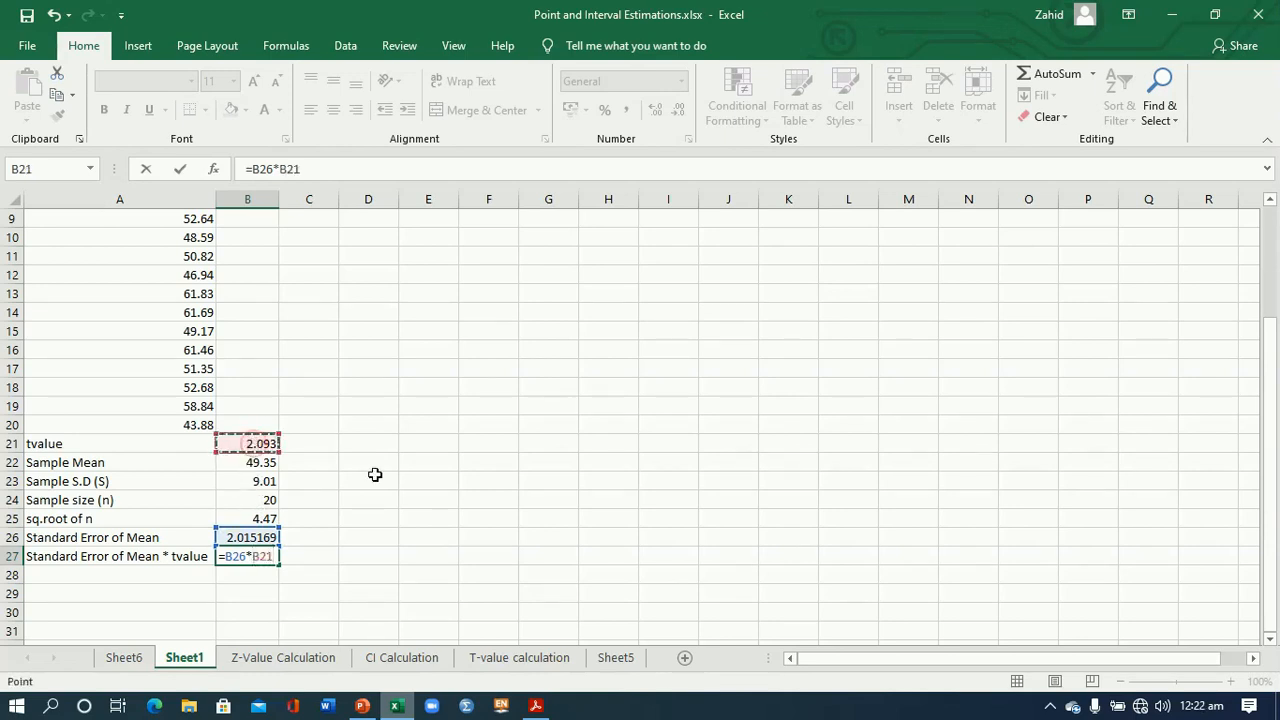
key(Return)
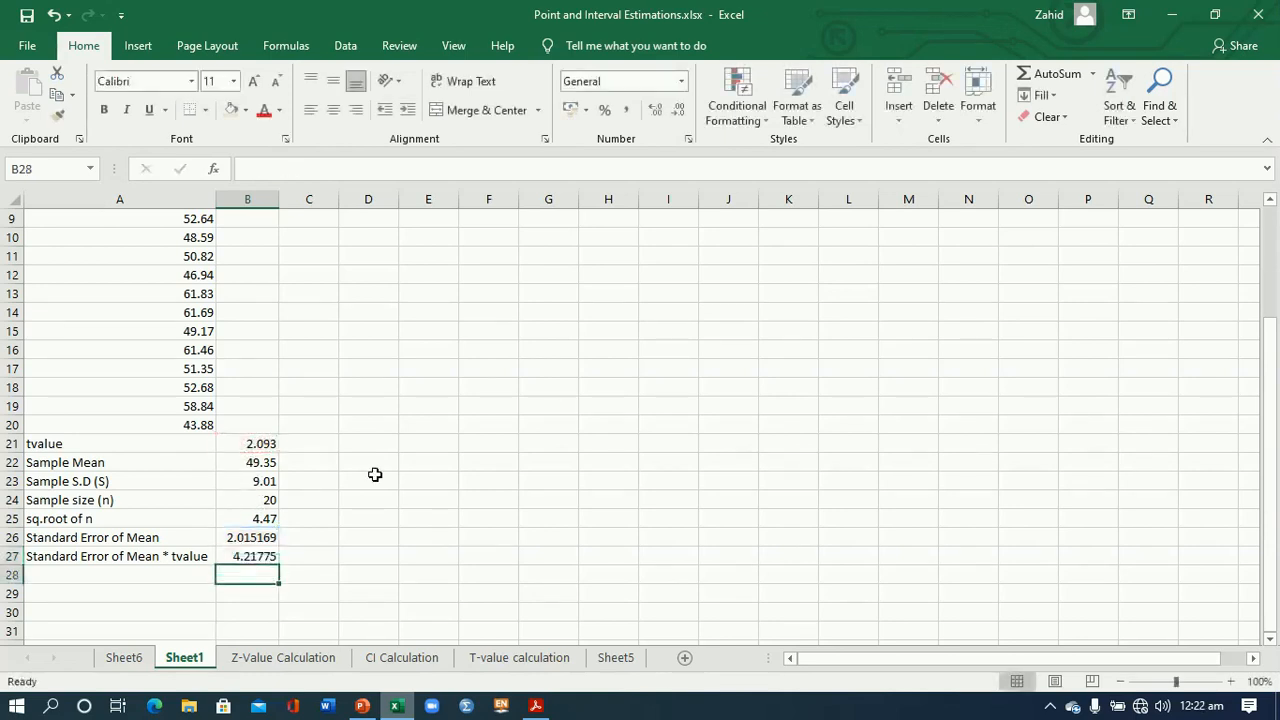
click(242, 558)
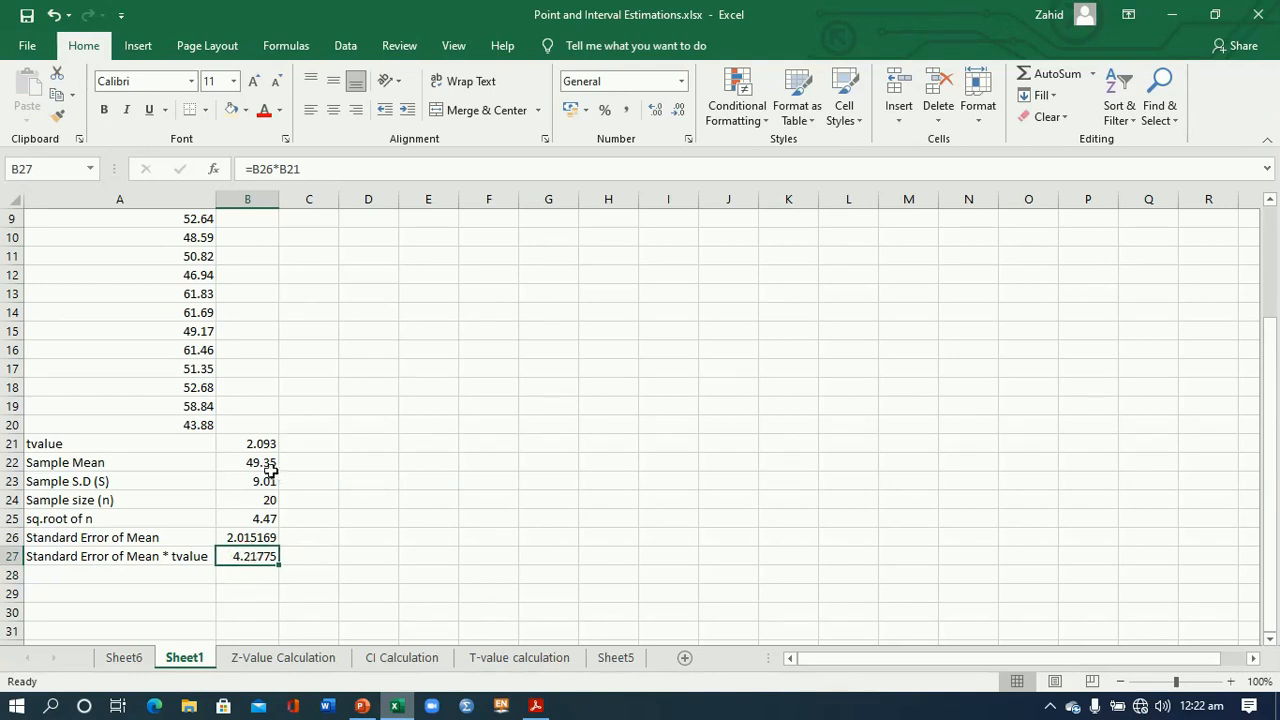
- Enter the interval headings "Lower Limit" in A28 and "Upper Limit" in B28
click(152, 579)
text(L)
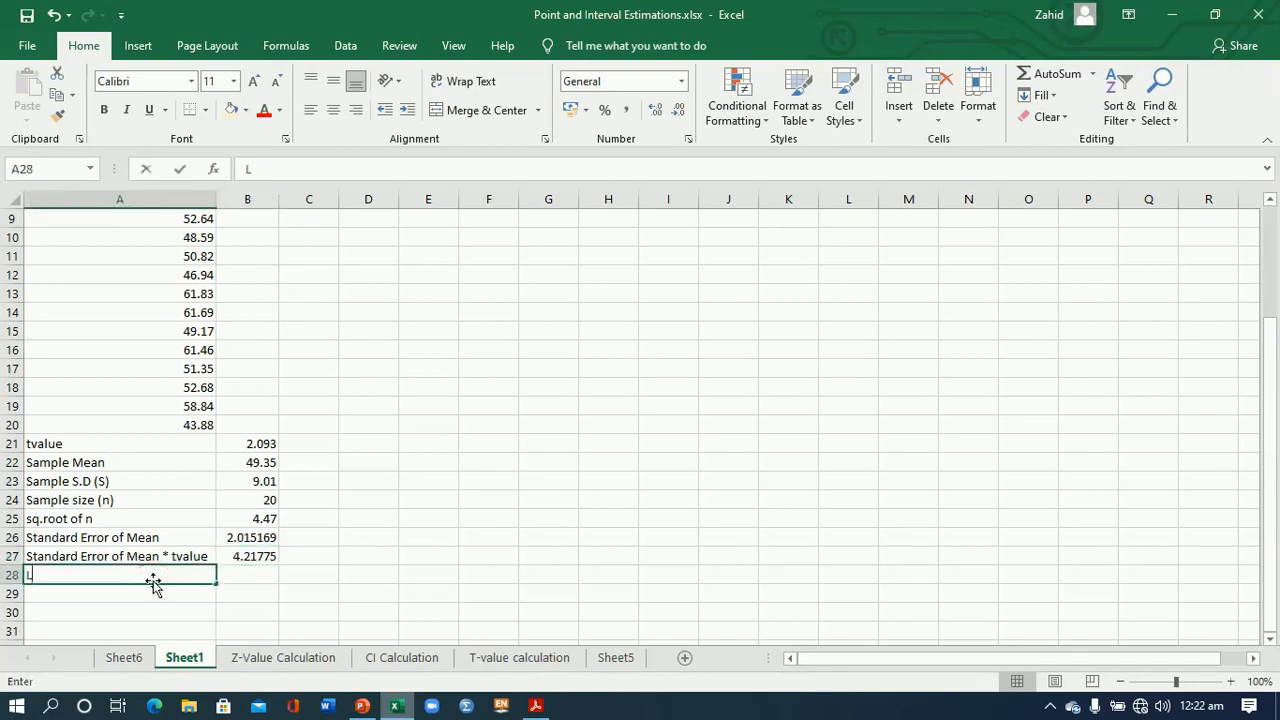
text(ower Limit)
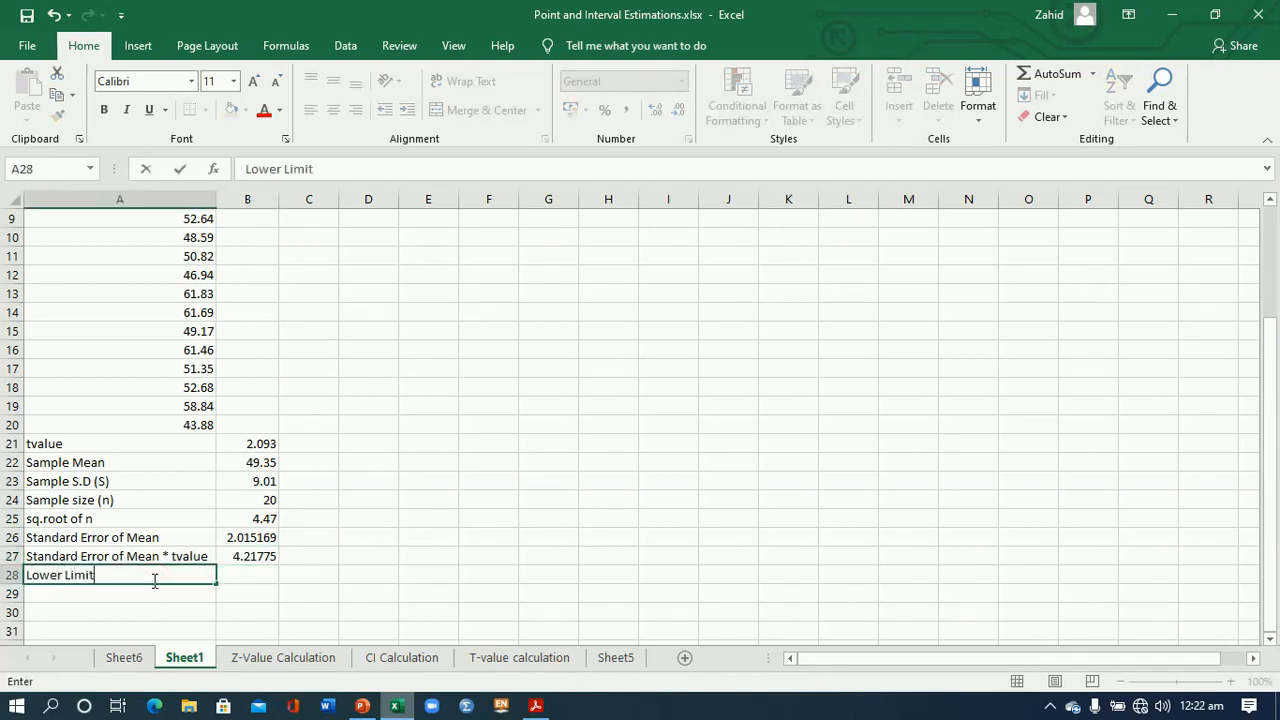
click(235, 576)
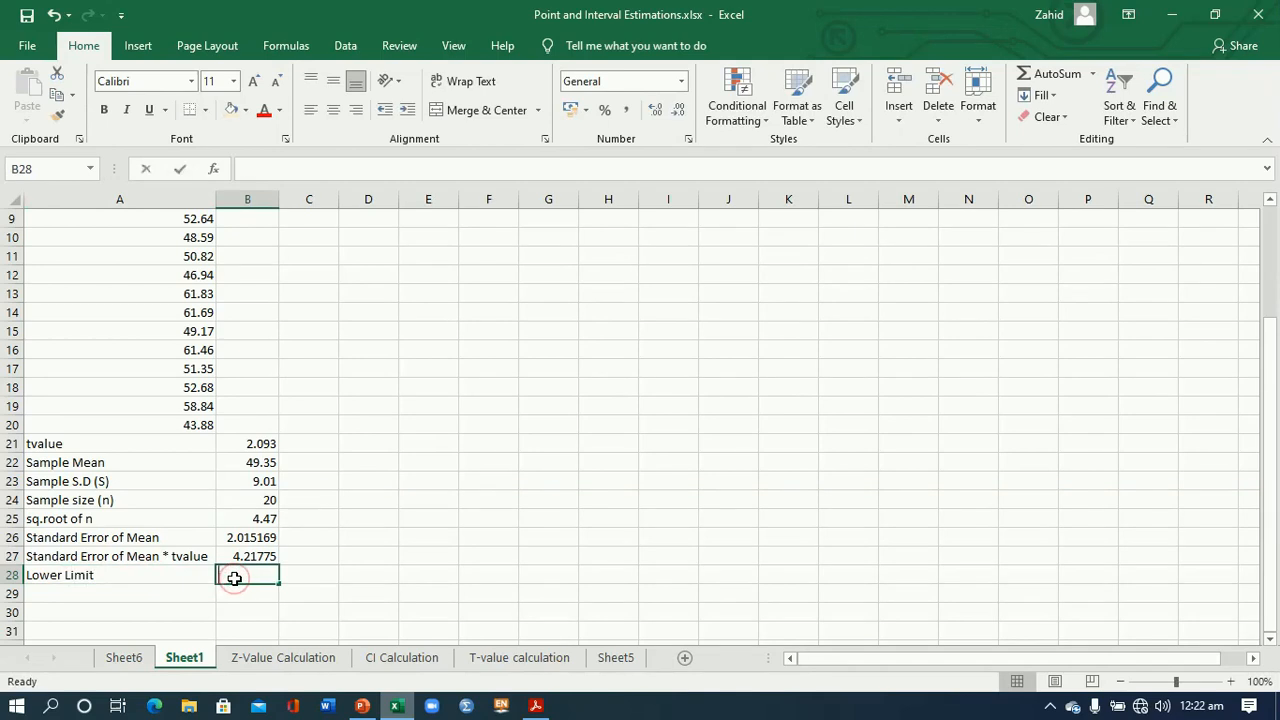
text(Upper Limit)
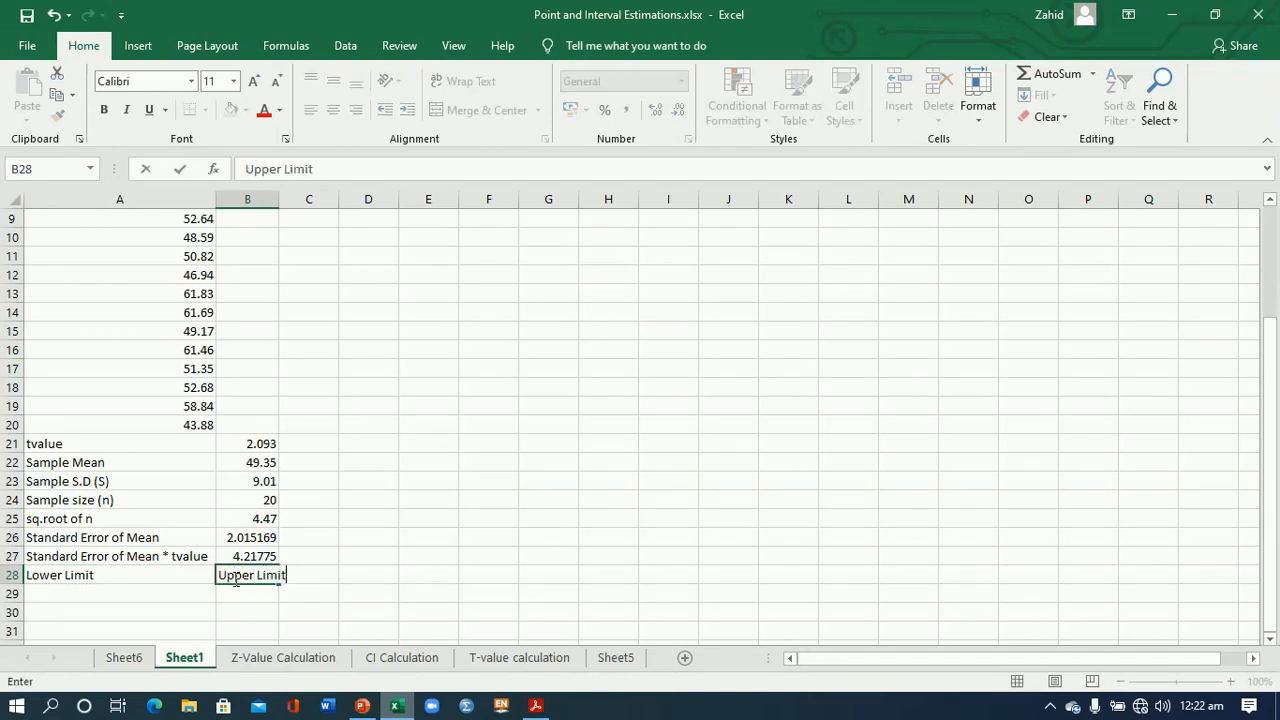
- Calculate the lower confidence limit in A29 with the formula =B22-B27
click(190, 592)
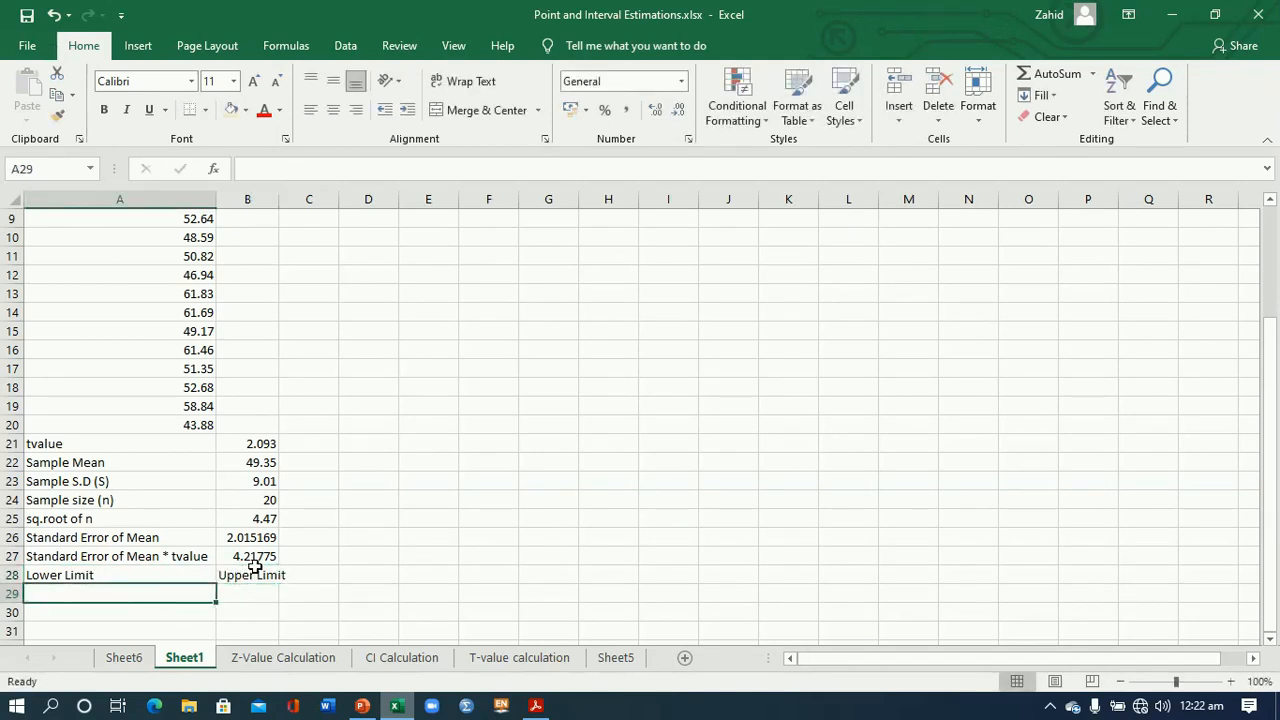
text(=)
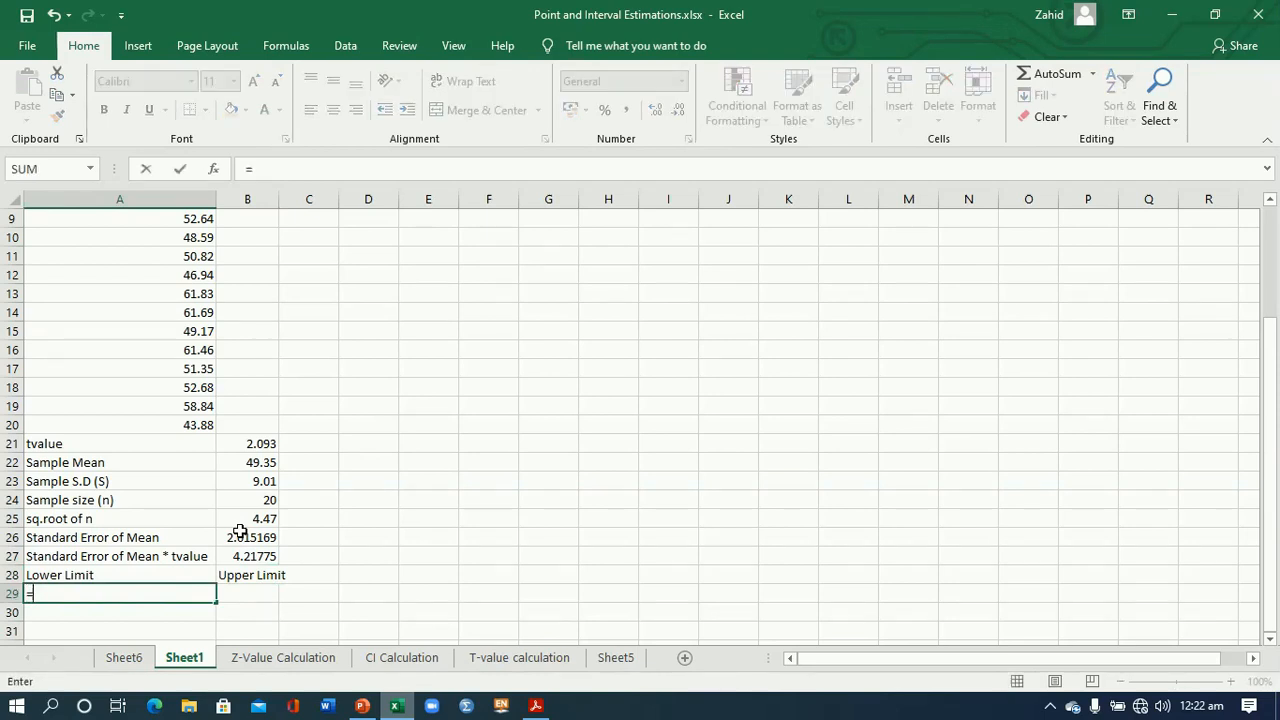
click(253, 465)
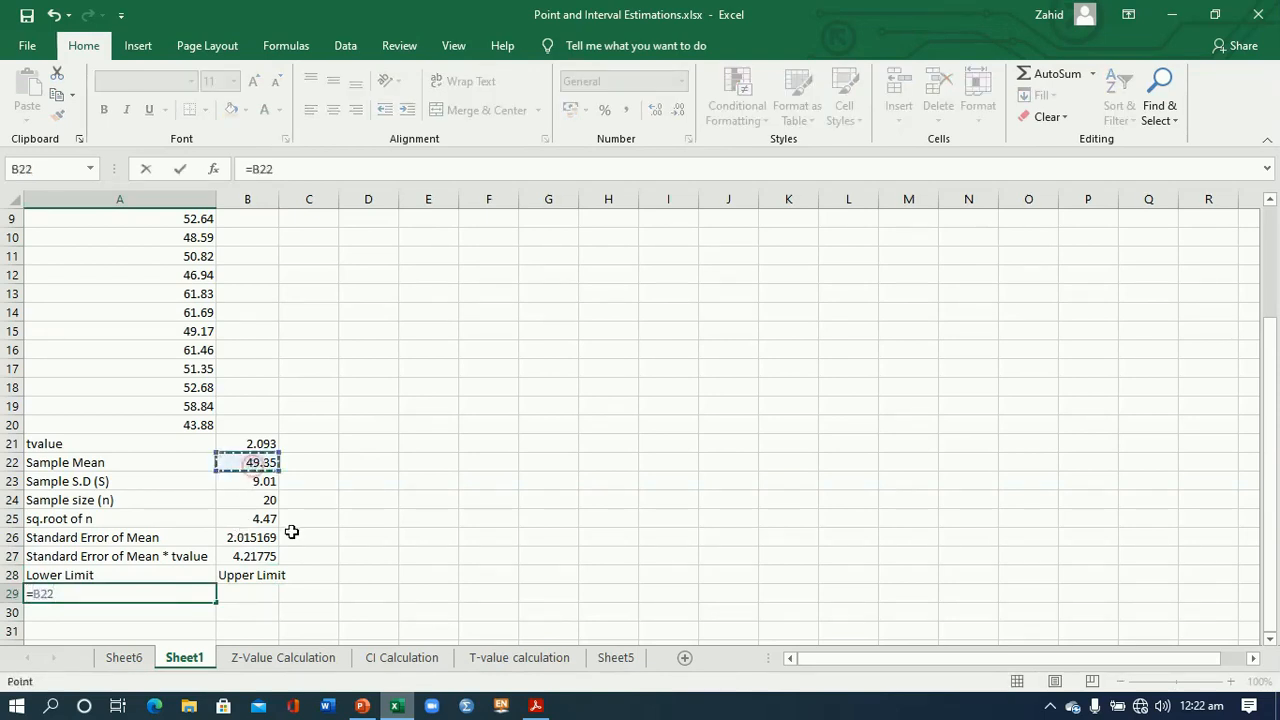
text(-)
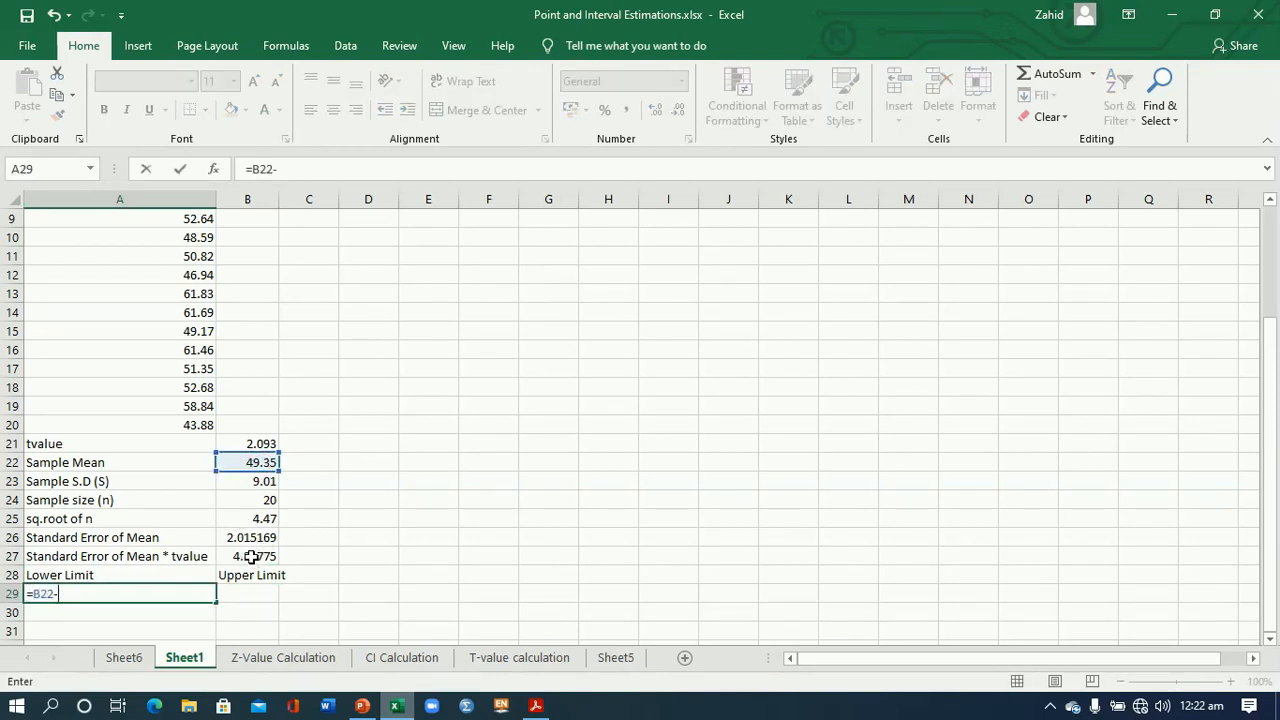
click(251, 557)
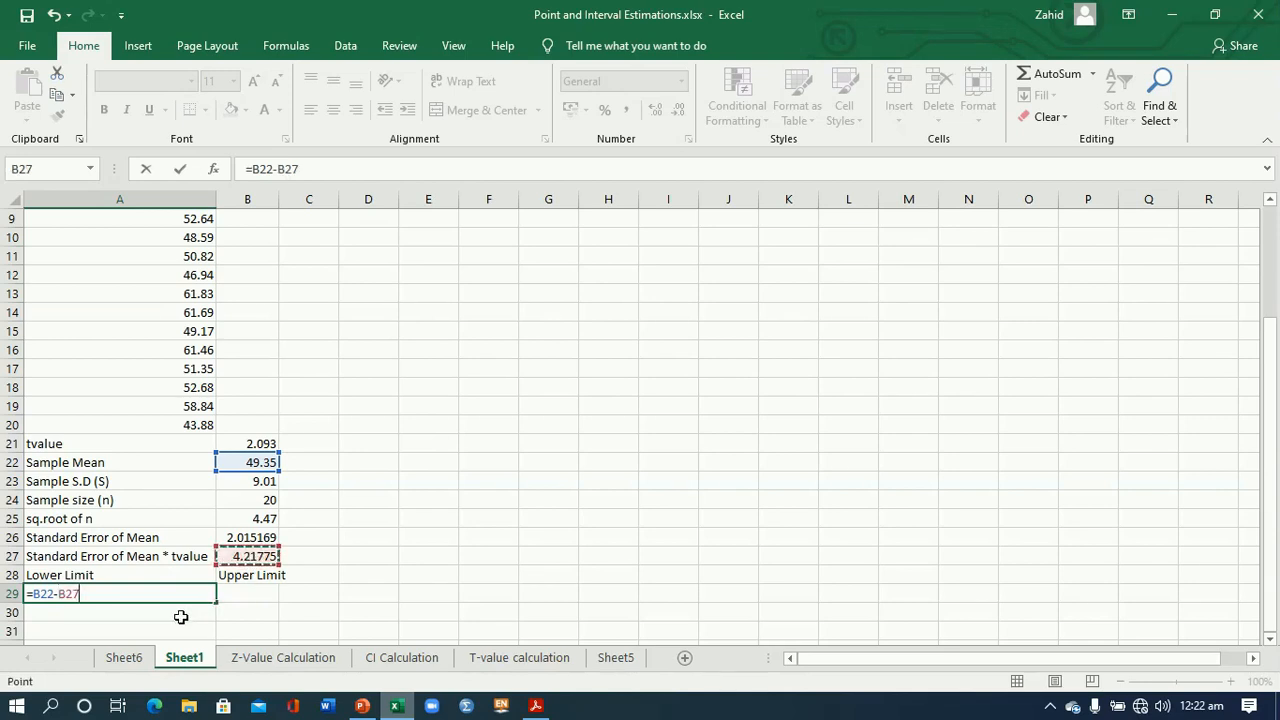
key(Return)
- Calculate the upper confidence limit in B29 with the formula =B22+B27
click(247, 593)
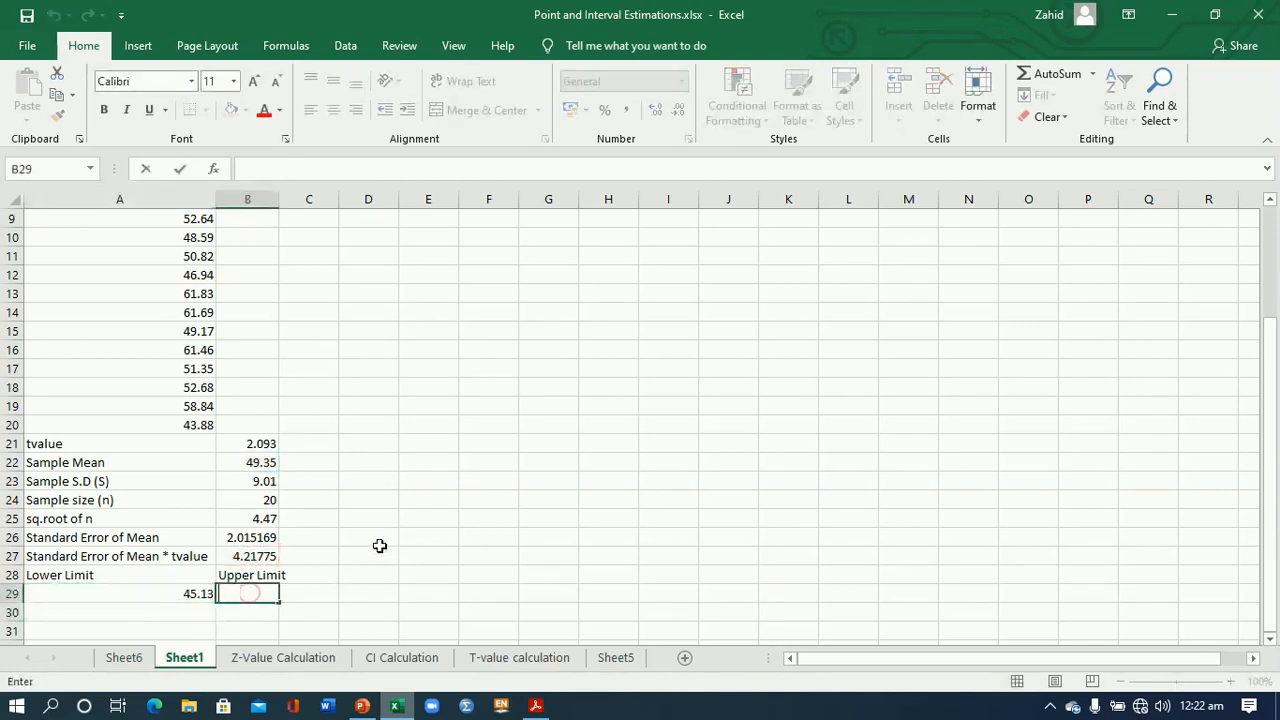
click(258, 462)
text(+)
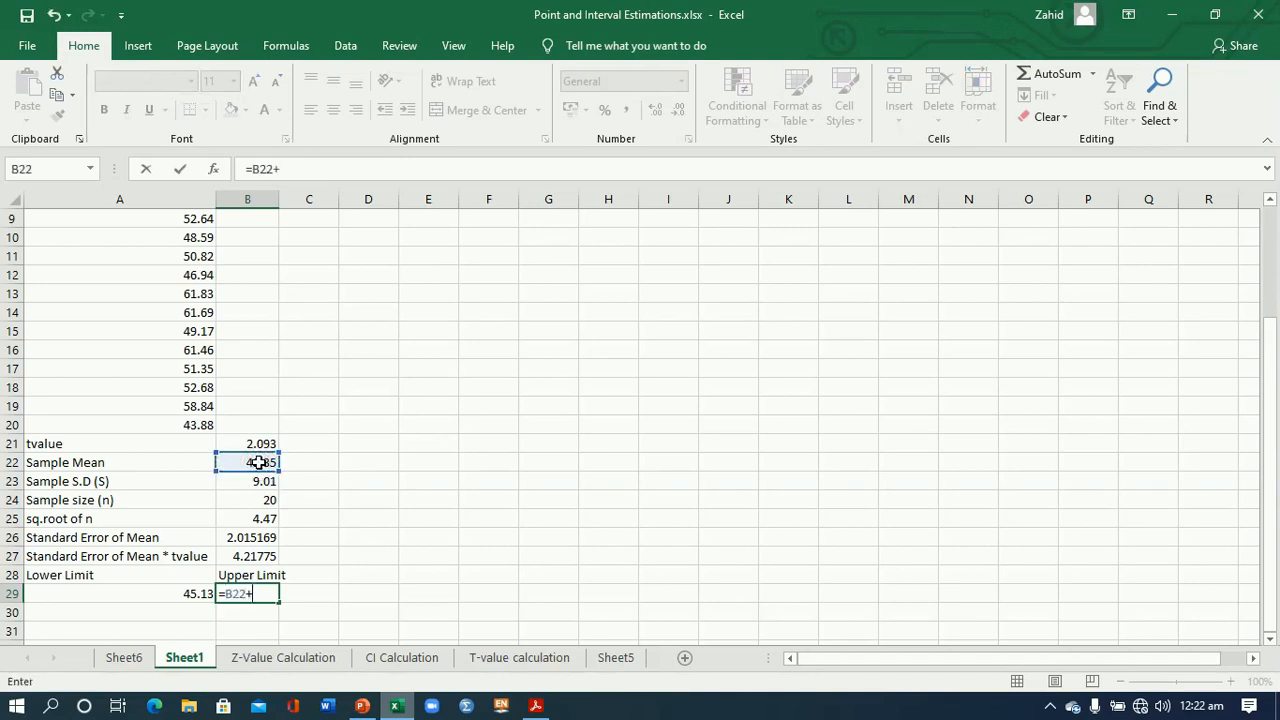
click(264, 556)
key(Return)
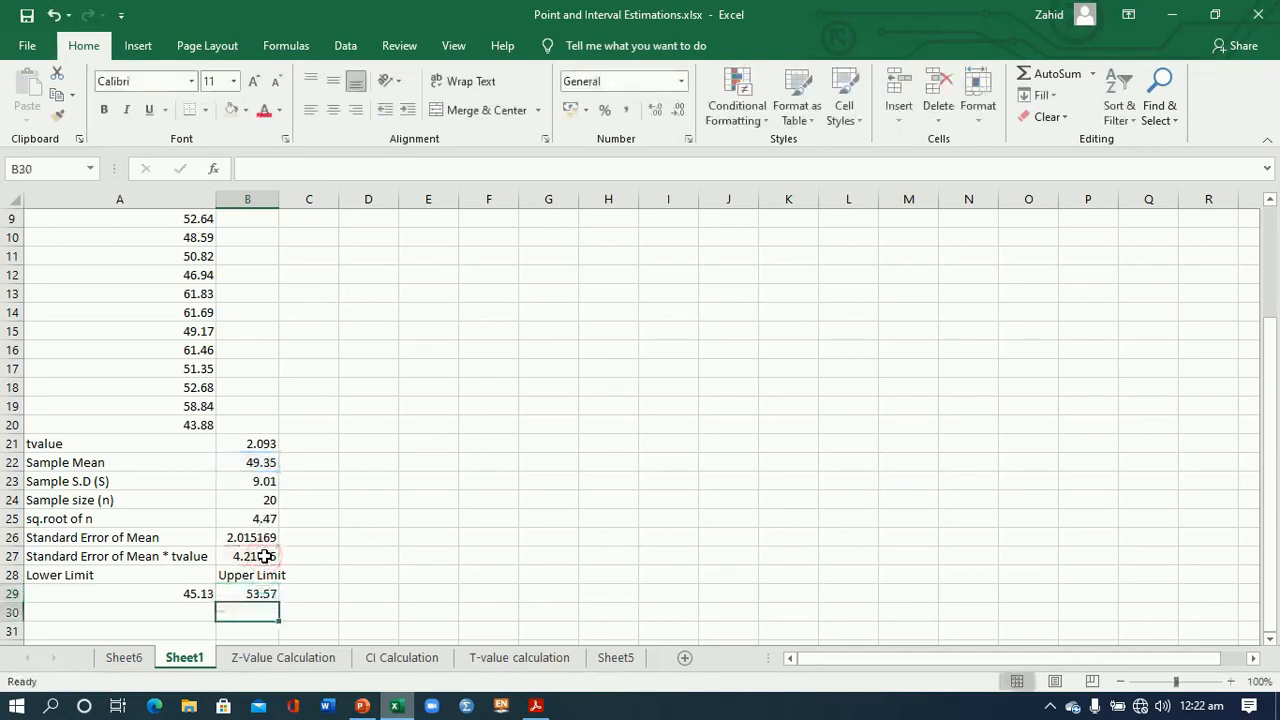
- Compare the confidence limits in A29:B29 with the $50 and $60 population mean questions on the example slide in PowerPoint
drag(198, 594, 247, 594)
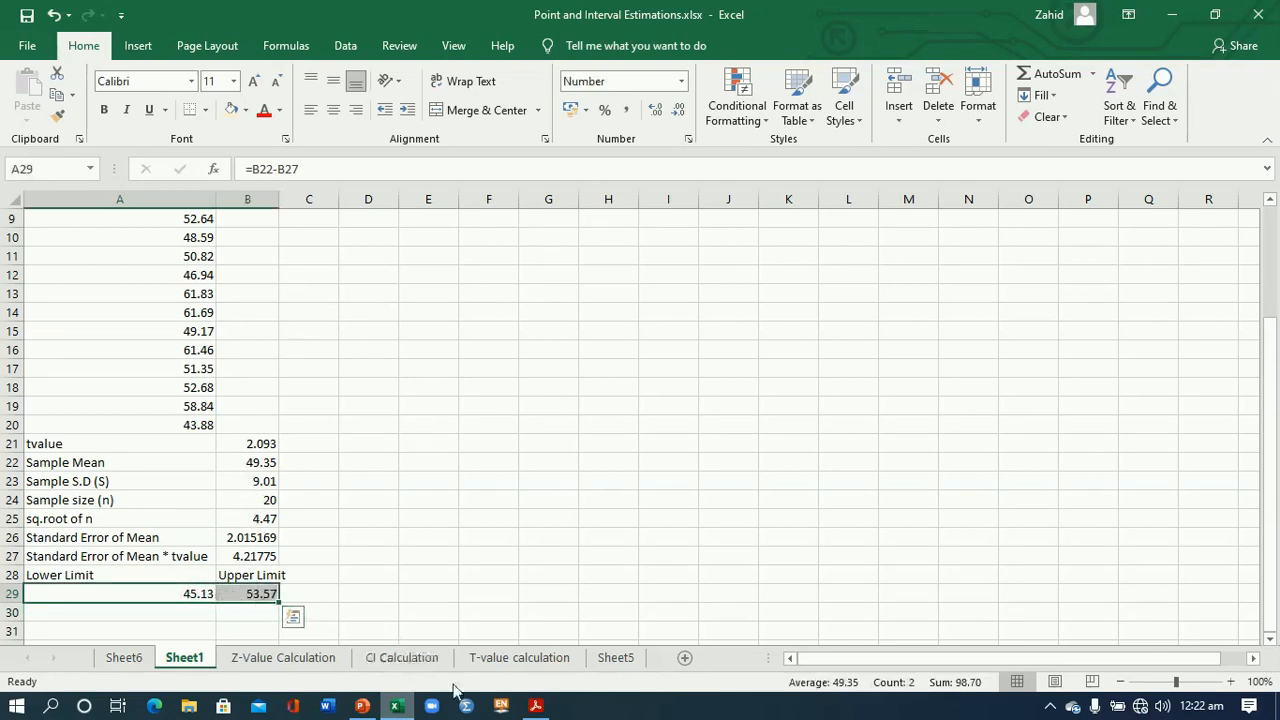
click(536, 706)
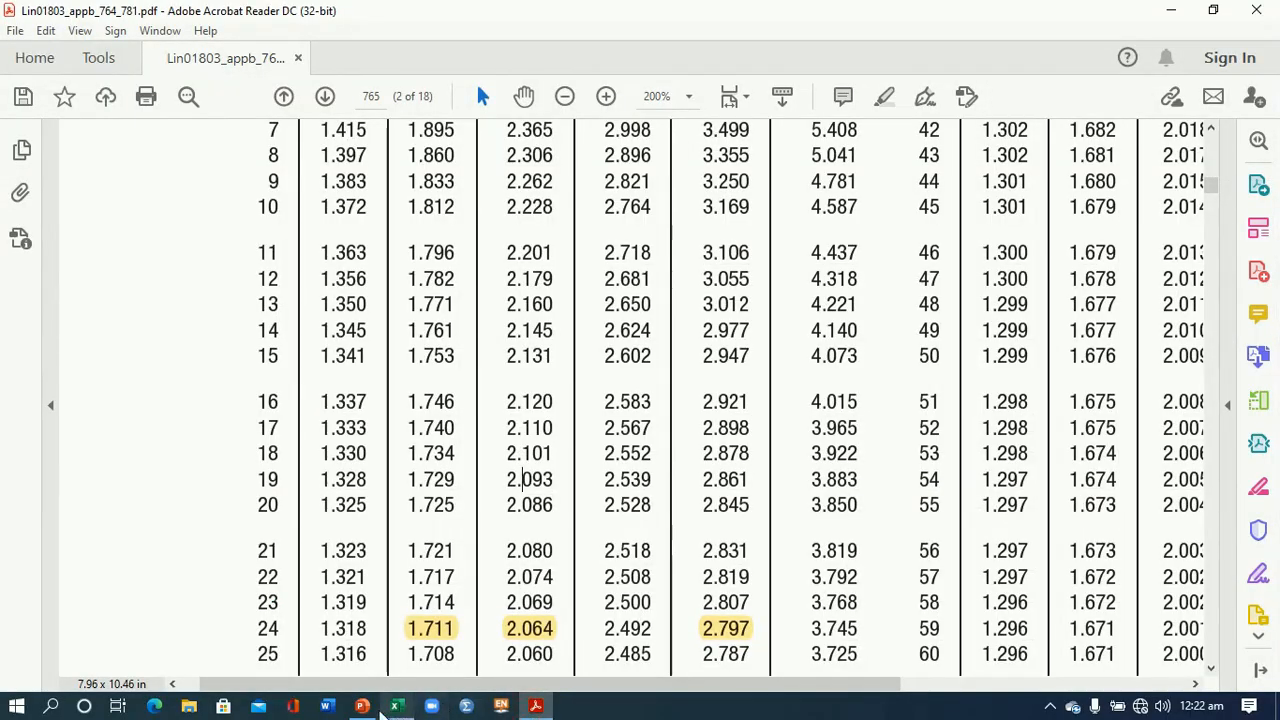
click(362, 706)
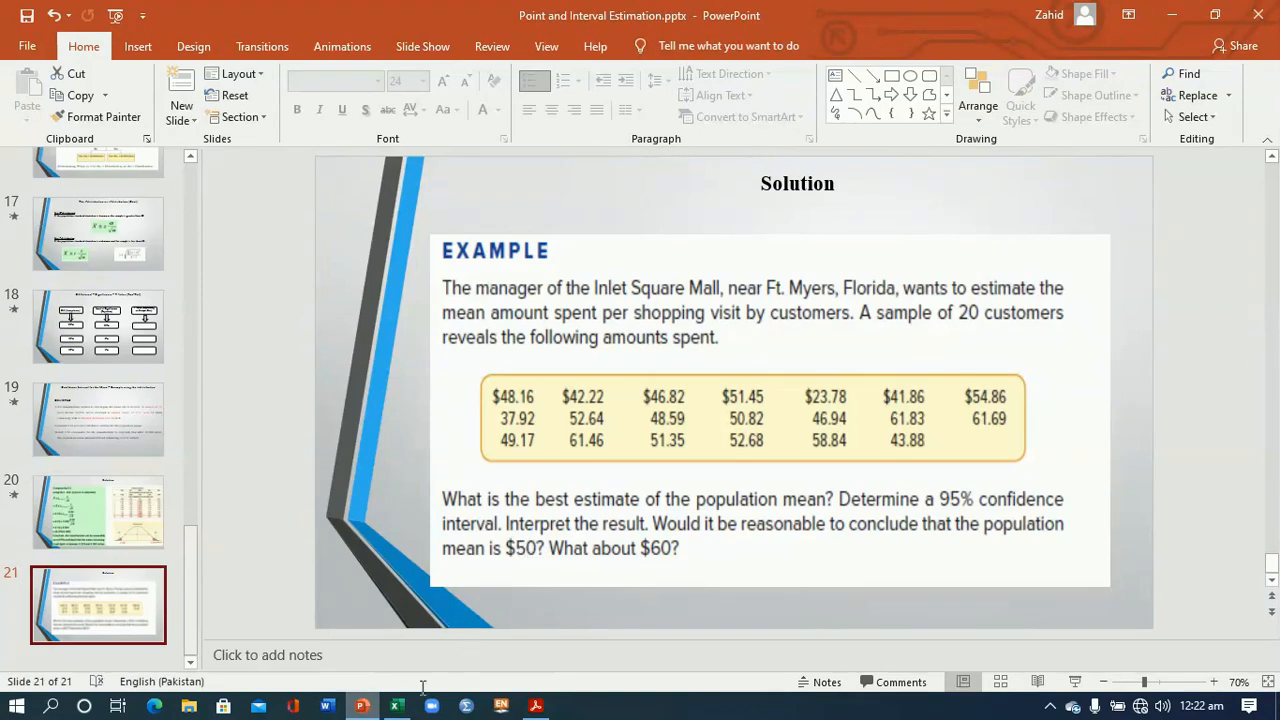
click(397, 706)
click(218, 611)
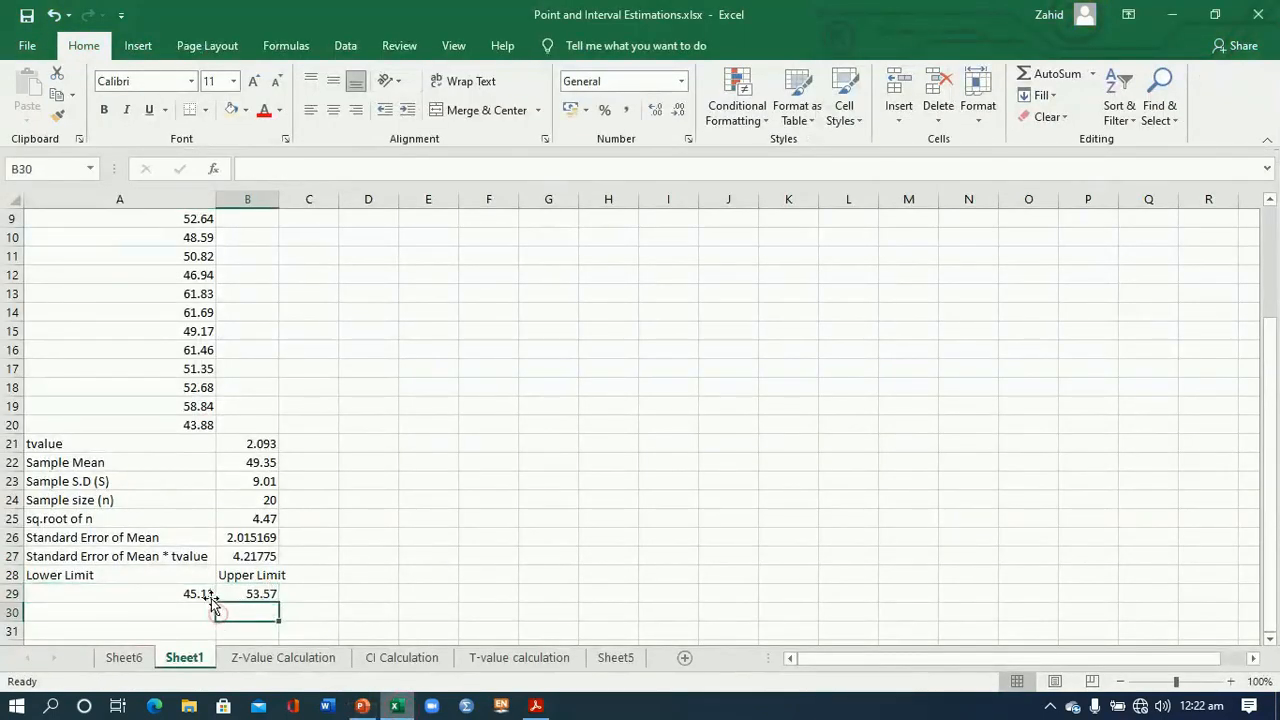
drag(204, 594, 244, 594)
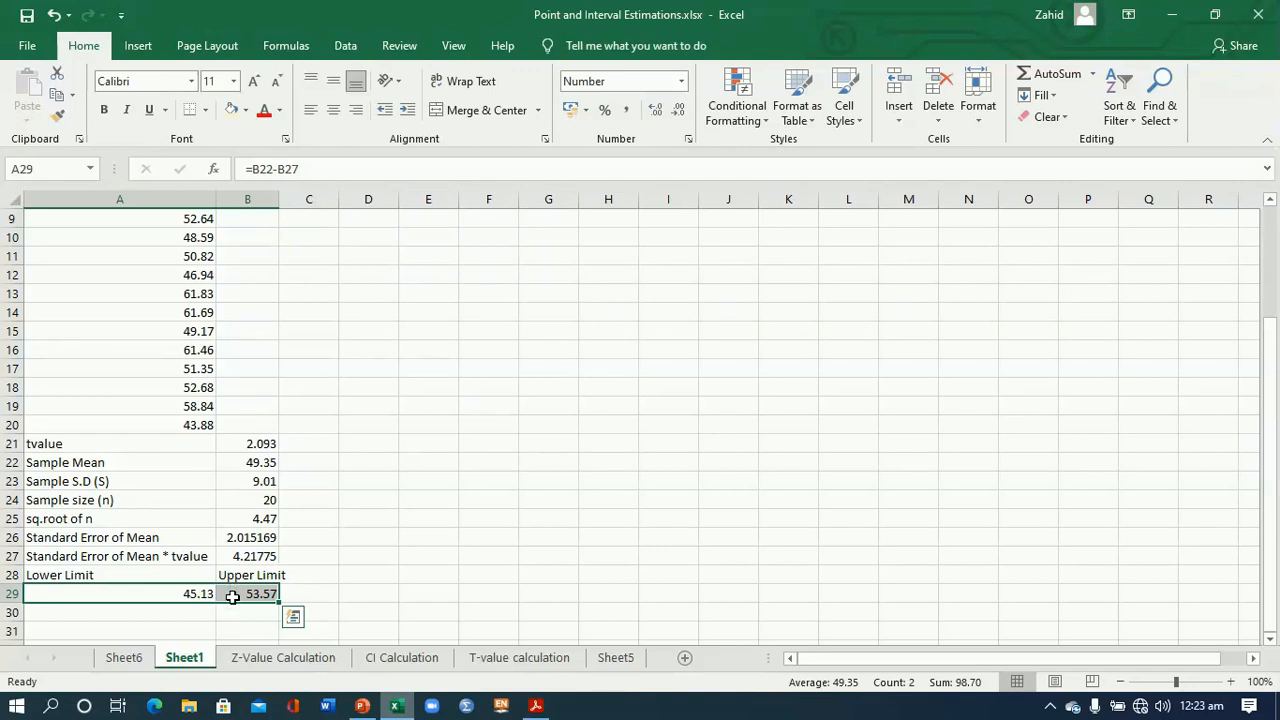
click(362, 706)
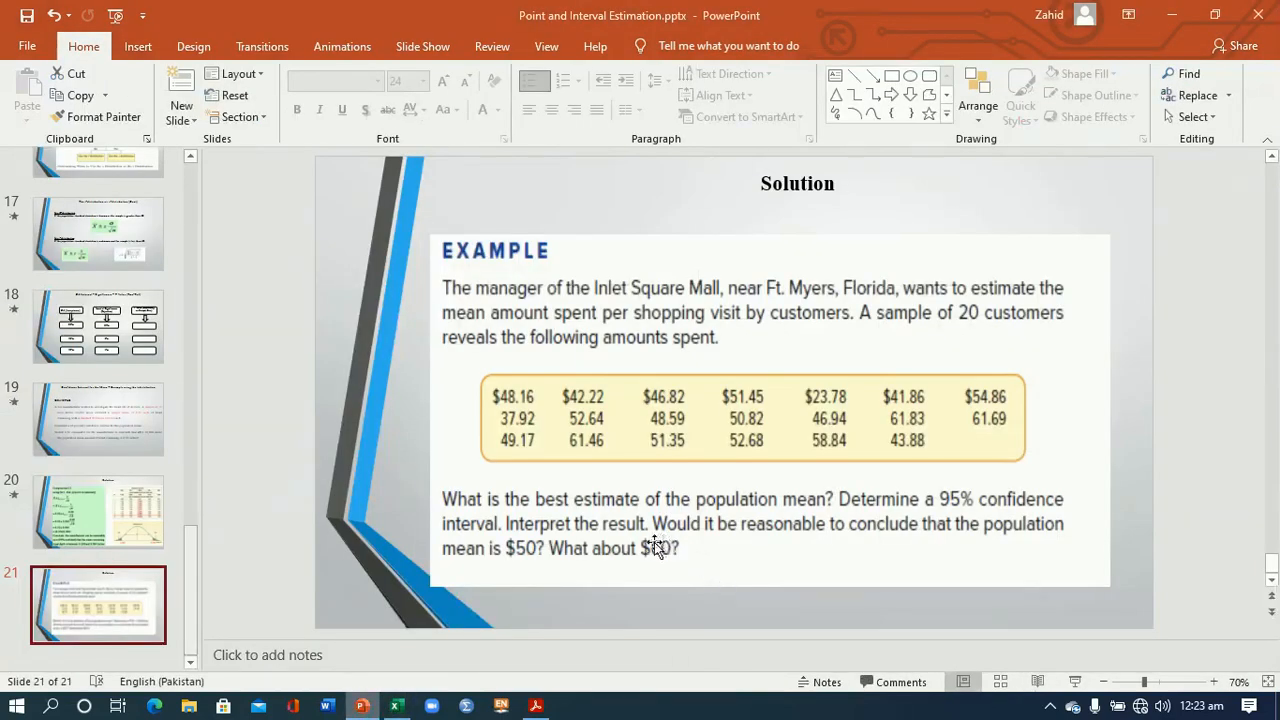
click(396, 706)
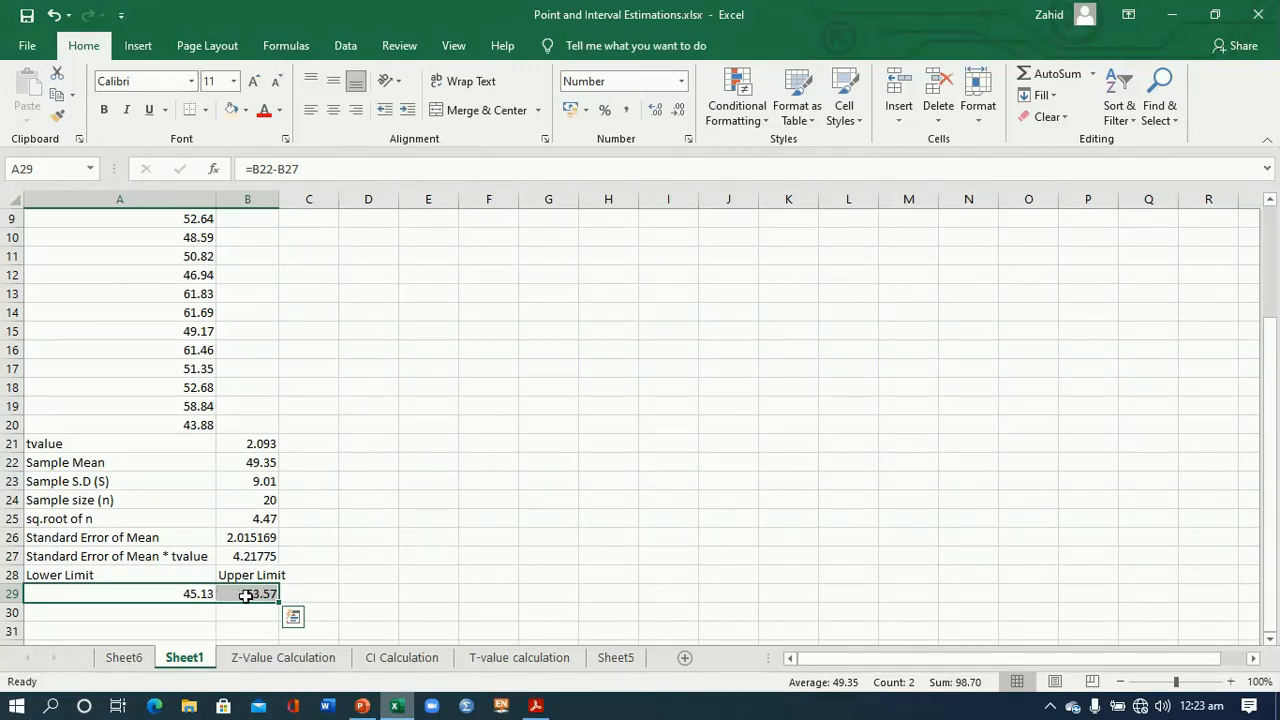
click(362, 706)
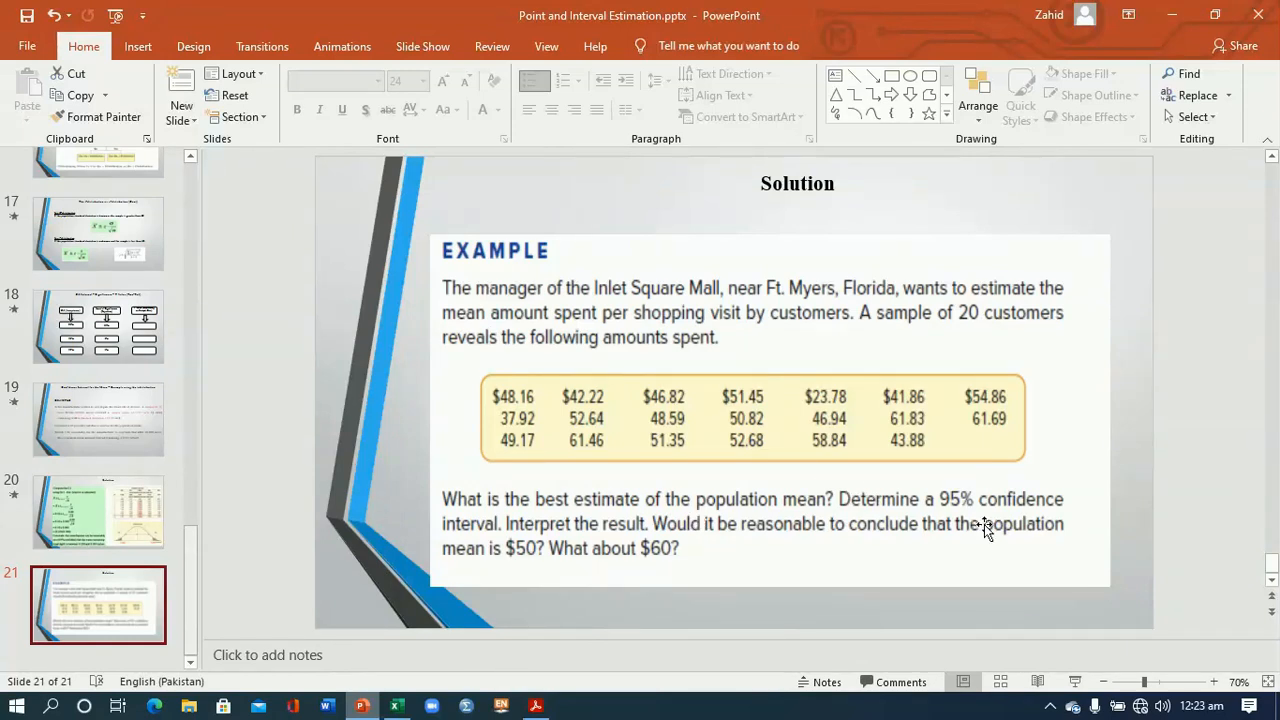
click(1050, 706)
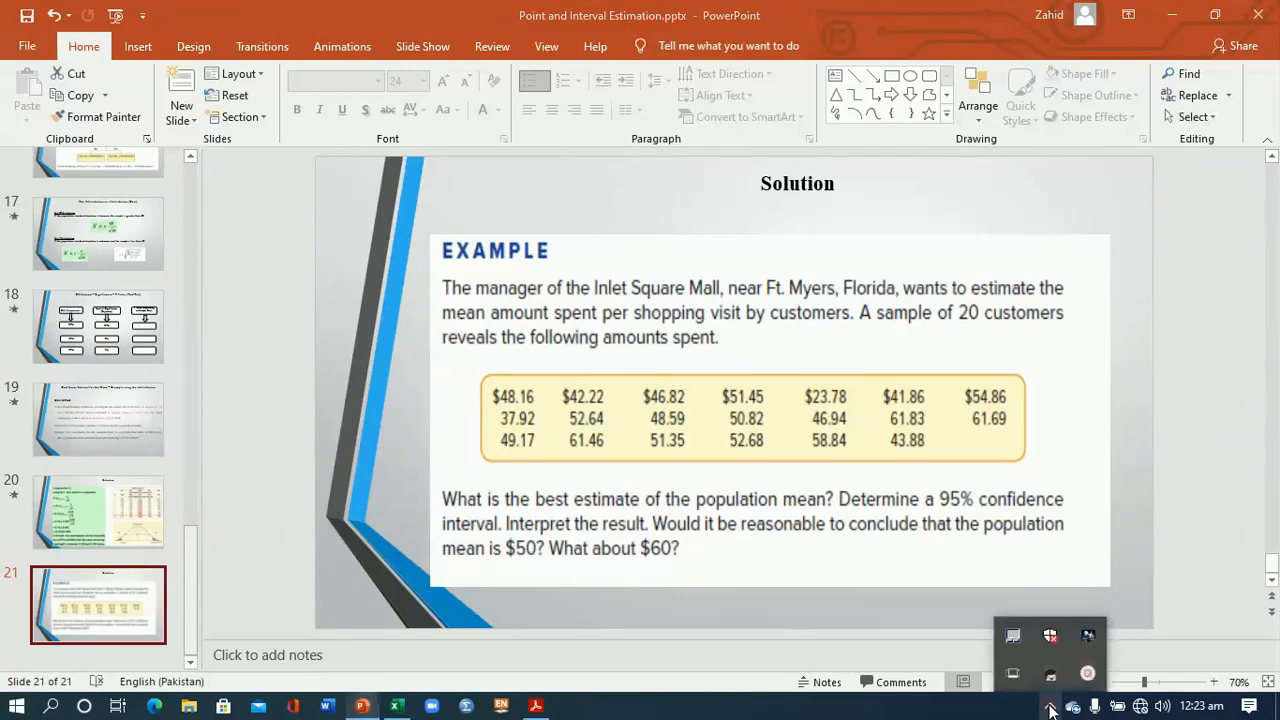